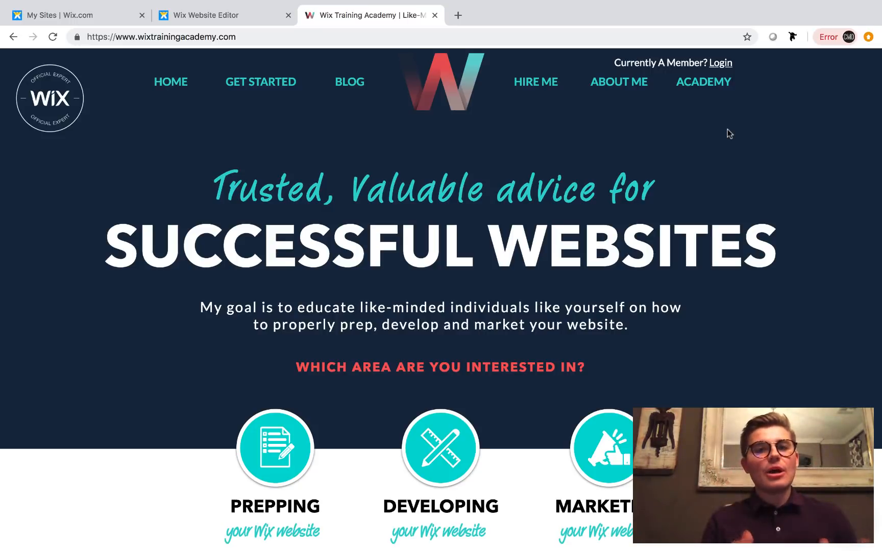
Step: Switch to the Wix Website Editor, expand the site structure and examine the fields and rows of the UserStatuses collection
left_click(271, 16)
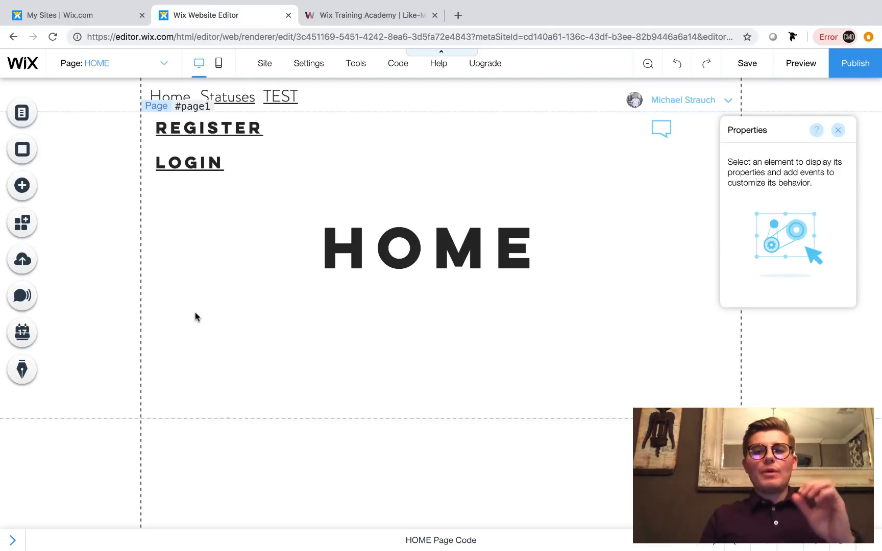
left_click(12, 540)
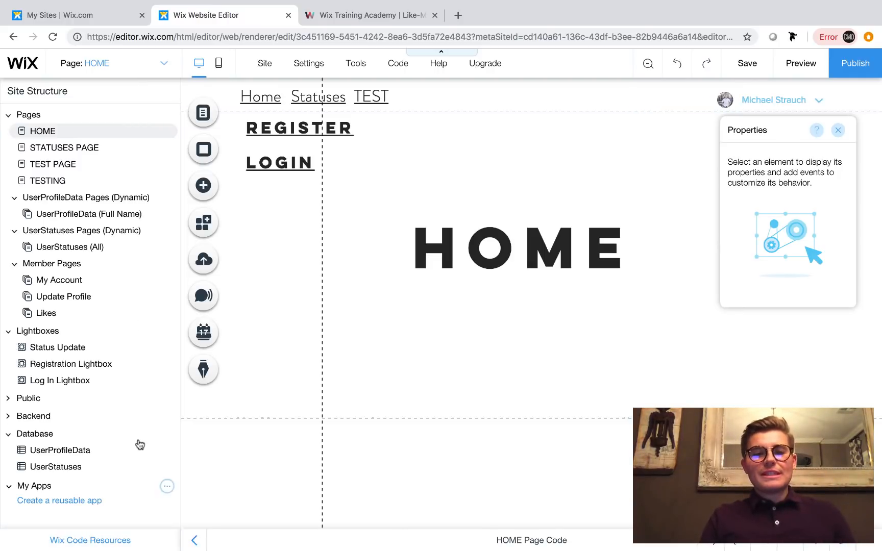
left_click(63, 467)
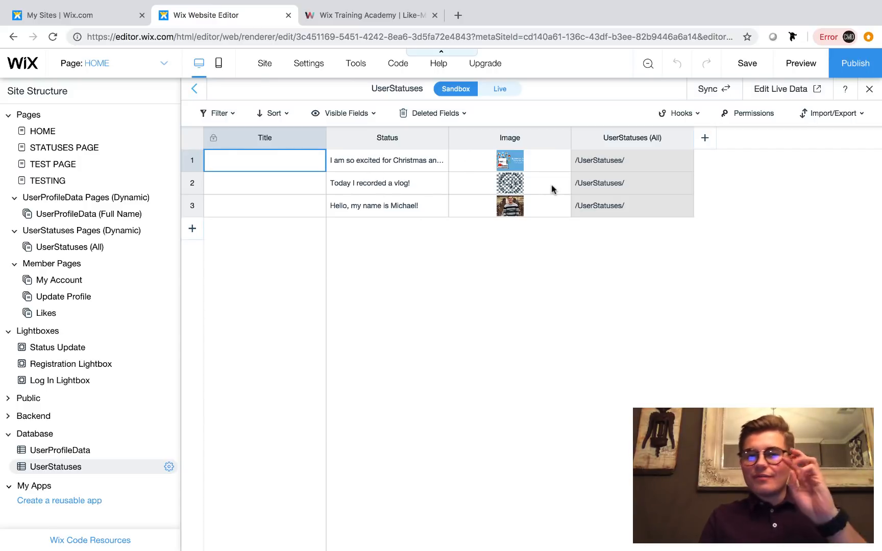
mouse_move(489, 161)
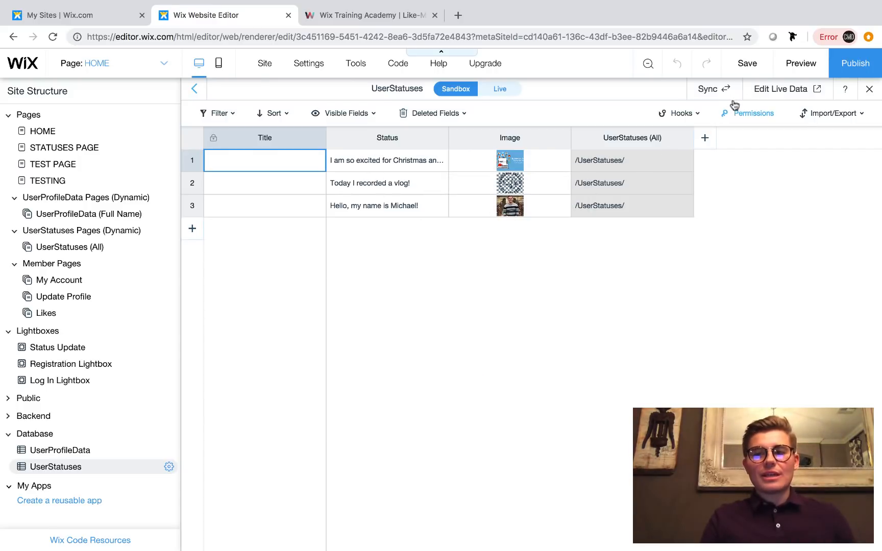
mouse_move(485, 198)
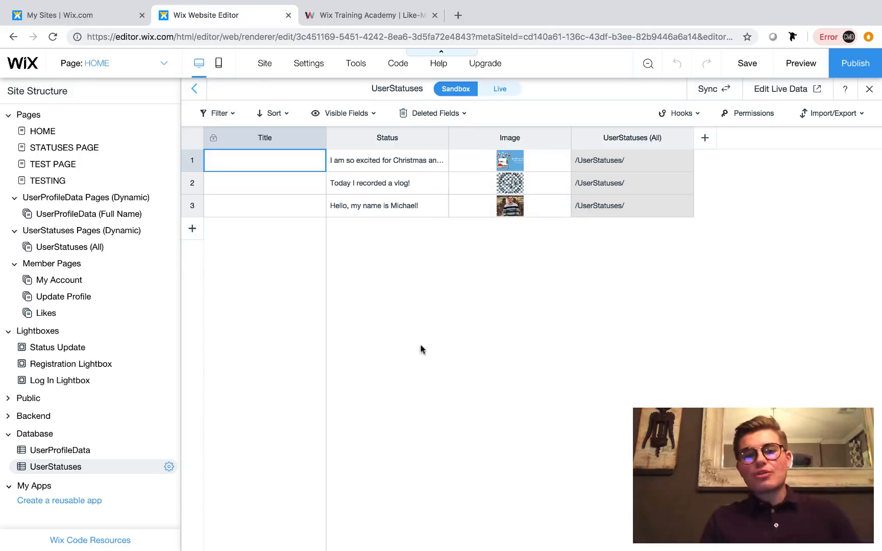
Step: Look at the STATUSES PAGE and the UserStatuses (All) dynamic page in the site structure
left_click(74, 153)
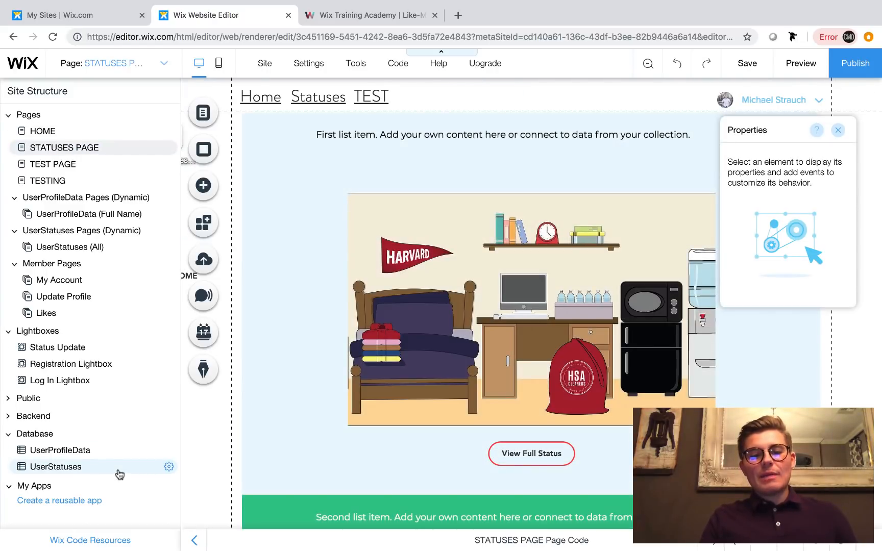
left_click(169, 467)
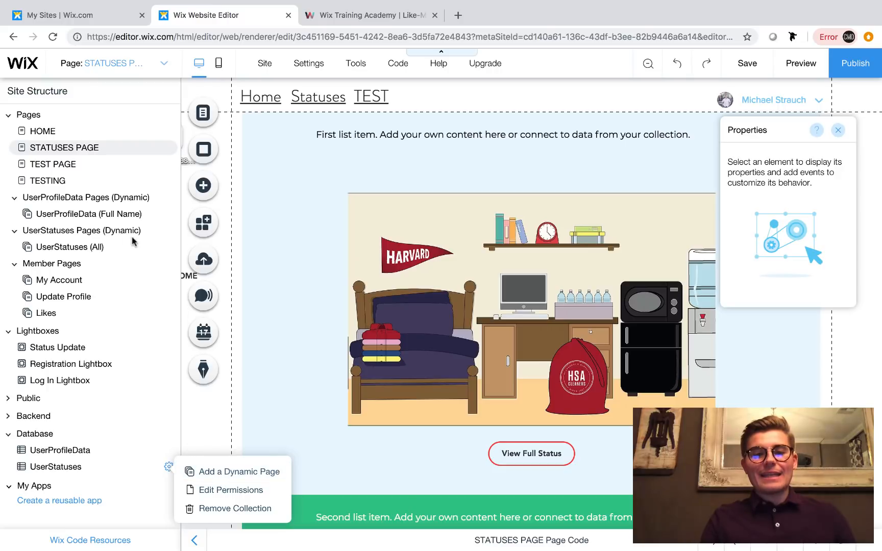
left_click(93, 250)
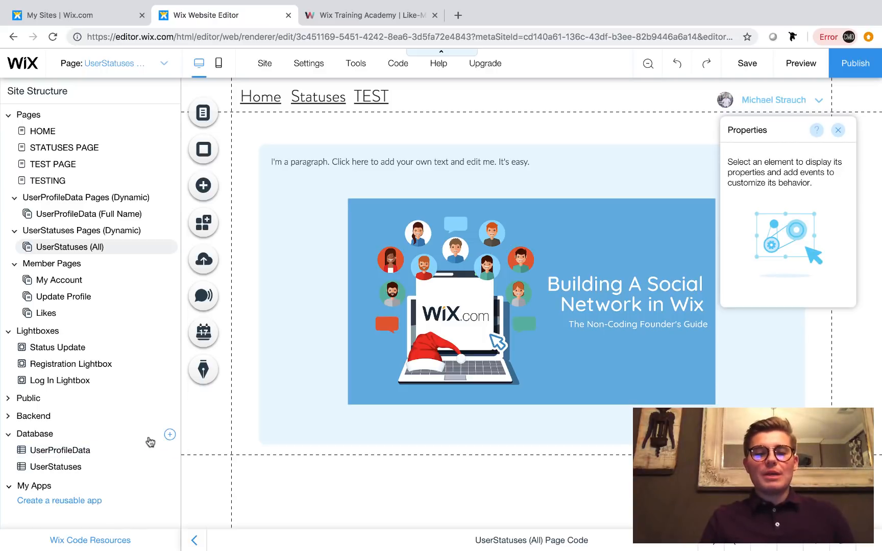
Step: Start a new database collection named Likes with the Custom Use type and proceed to its custom permissions
left_click(170, 435)
left_click(214, 439)
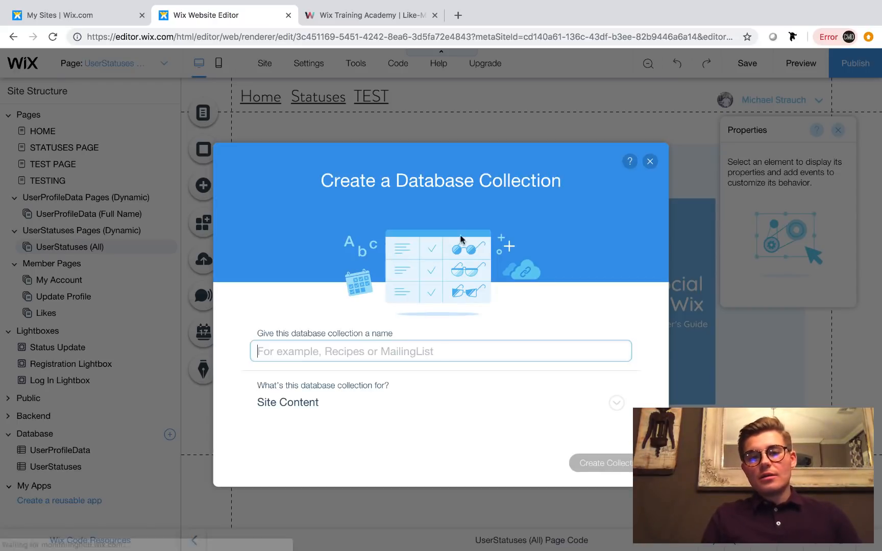
type("Likes")
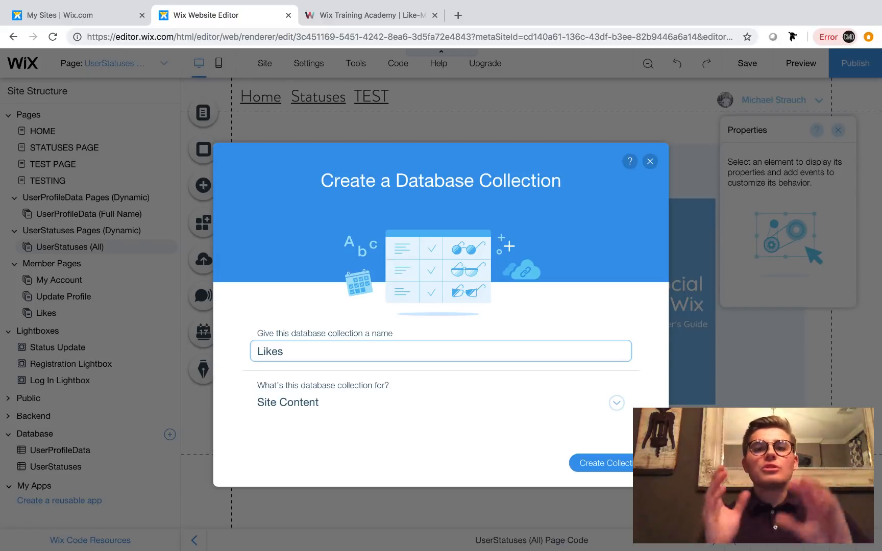
left_click(309, 407)
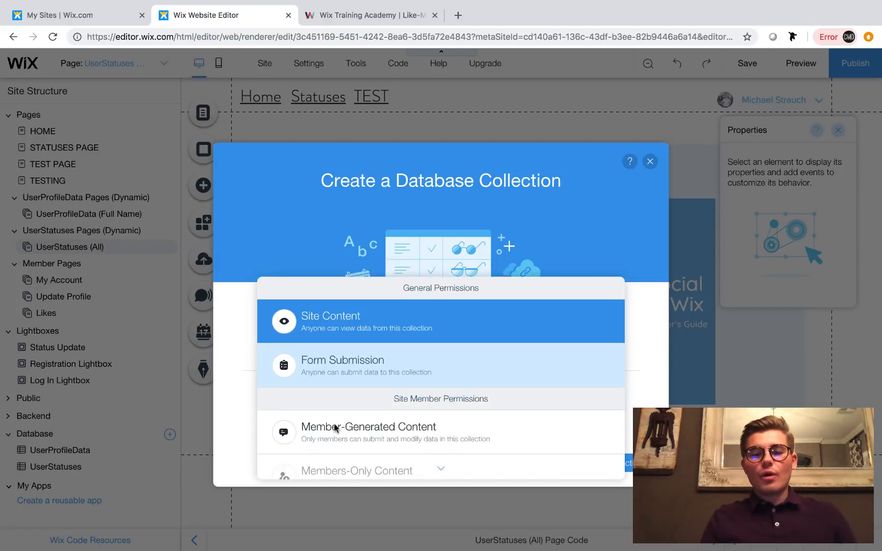
left_click(332, 460)
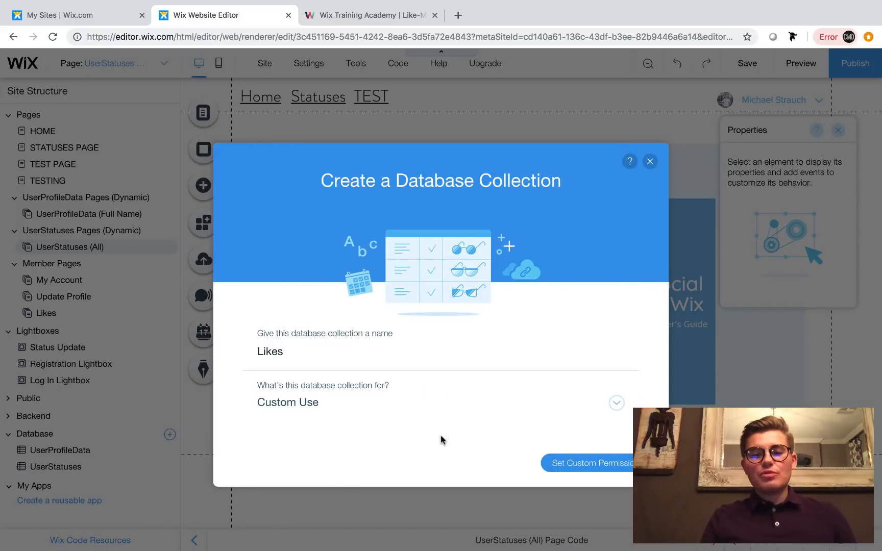
left_click(581, 464)
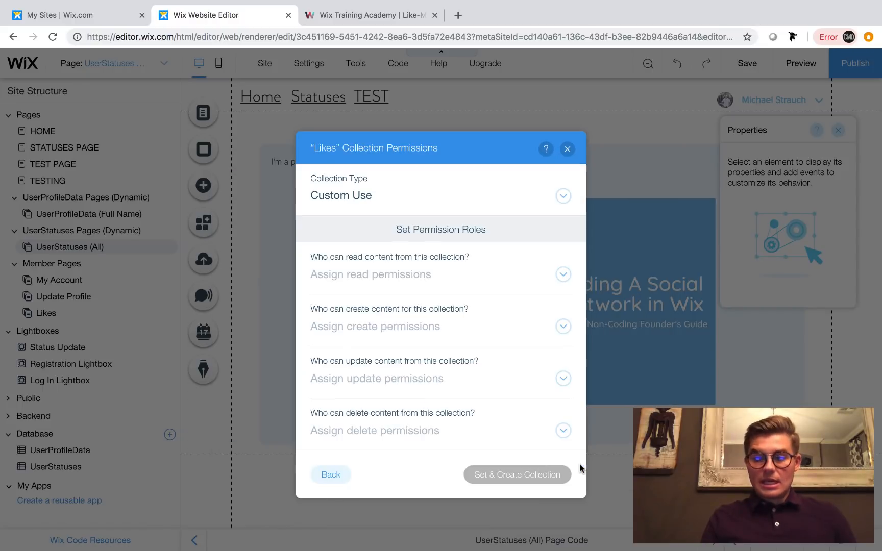
Step: Set read, update and delete permissions to Site member author and create permission to Site member, and create the Likes collection
left_click(448, 278)
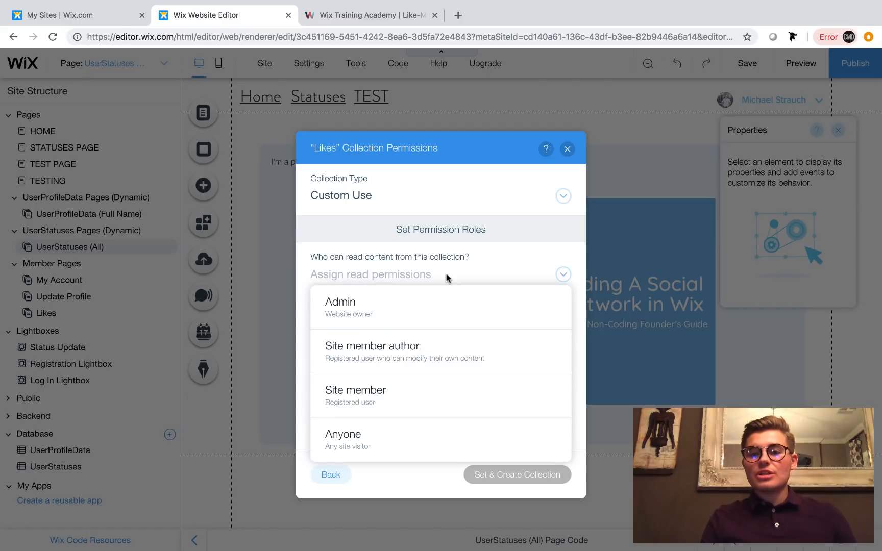
left_click(429, 356)
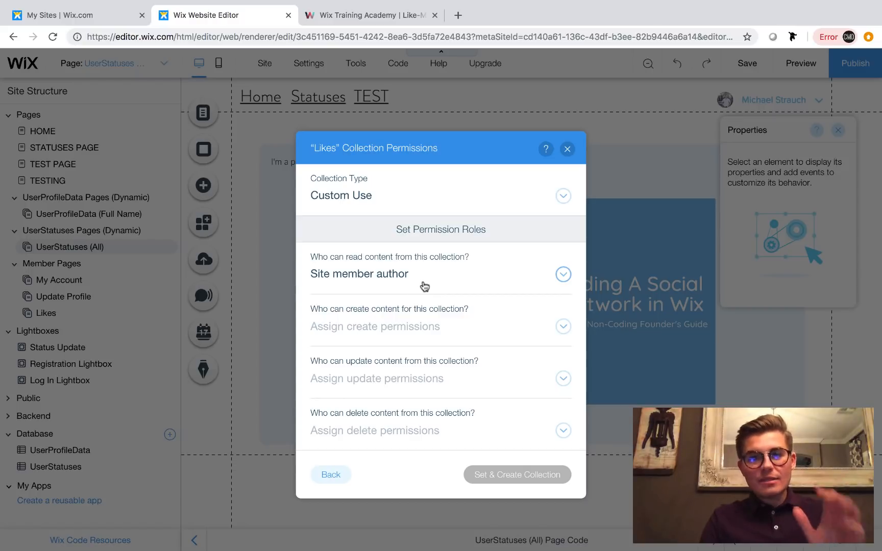
left_click(403, 327)
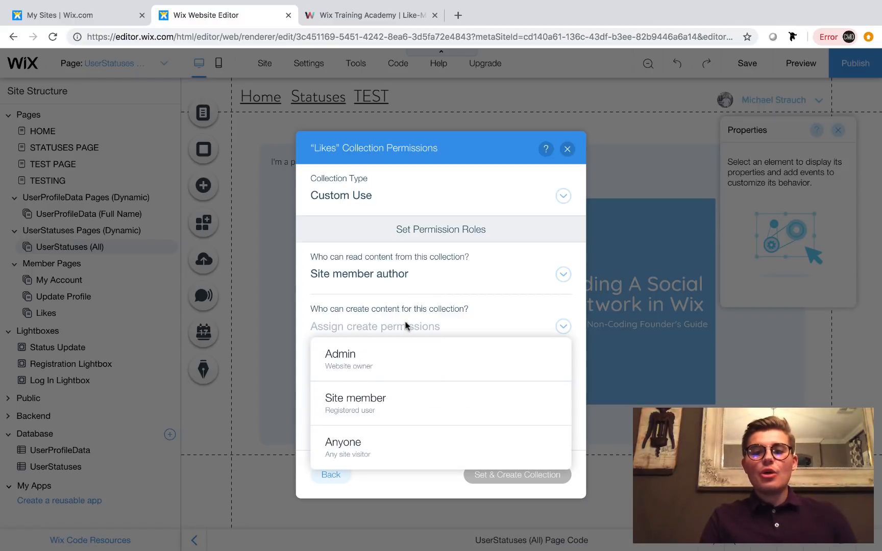
left_click(394, 402)
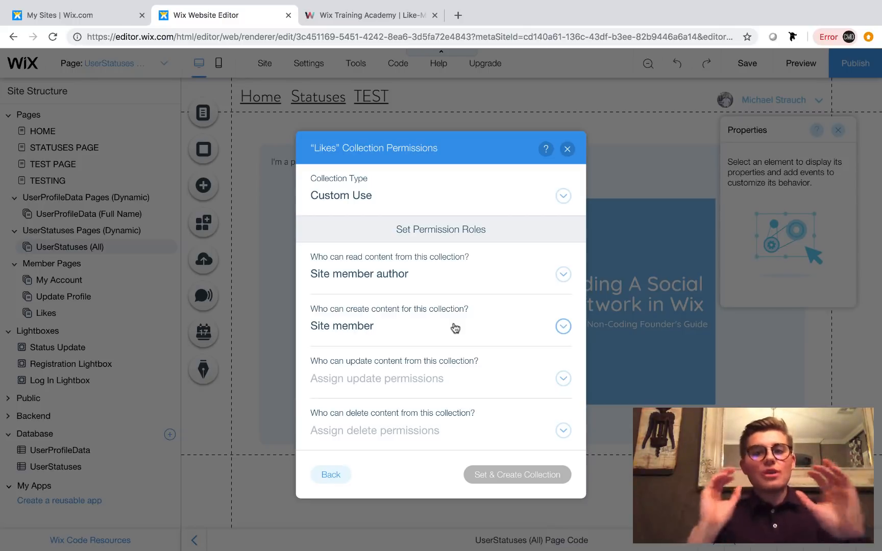
left_click(414, 381)
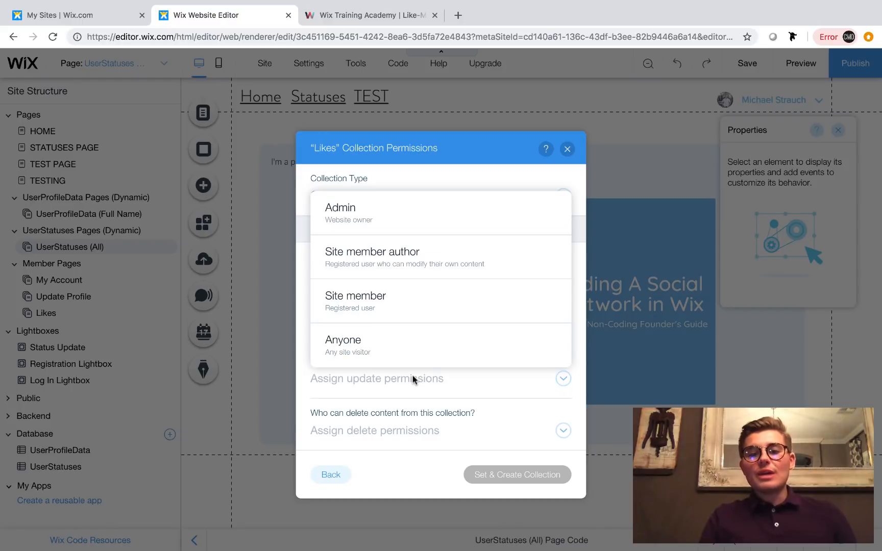
left_click(424, 258)
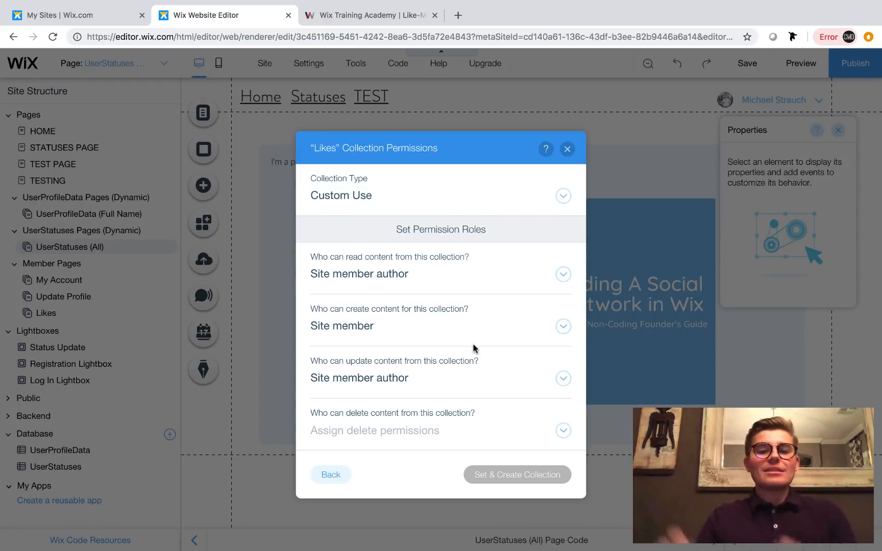
left_click(386, 438)
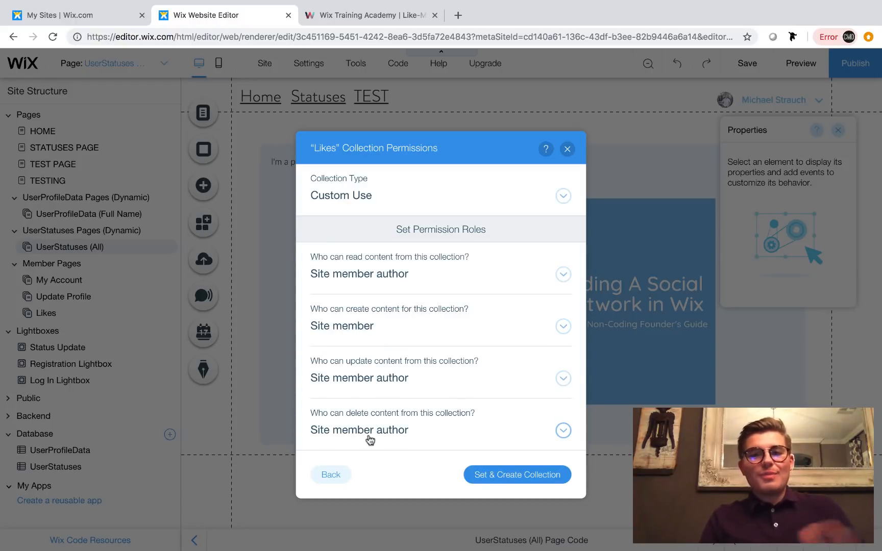
left_click(497, 478)
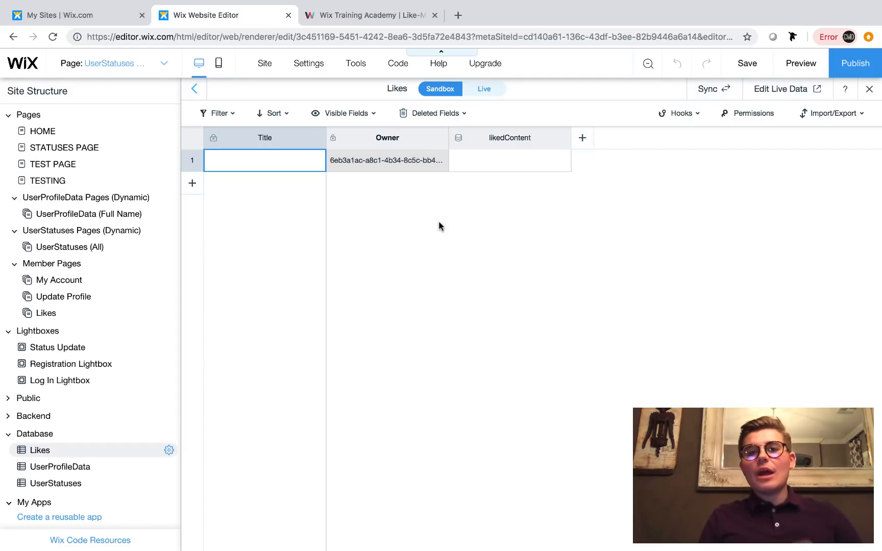
Step: Hide the Owner field in the Likes collection and show it again
left_click(370, 117)
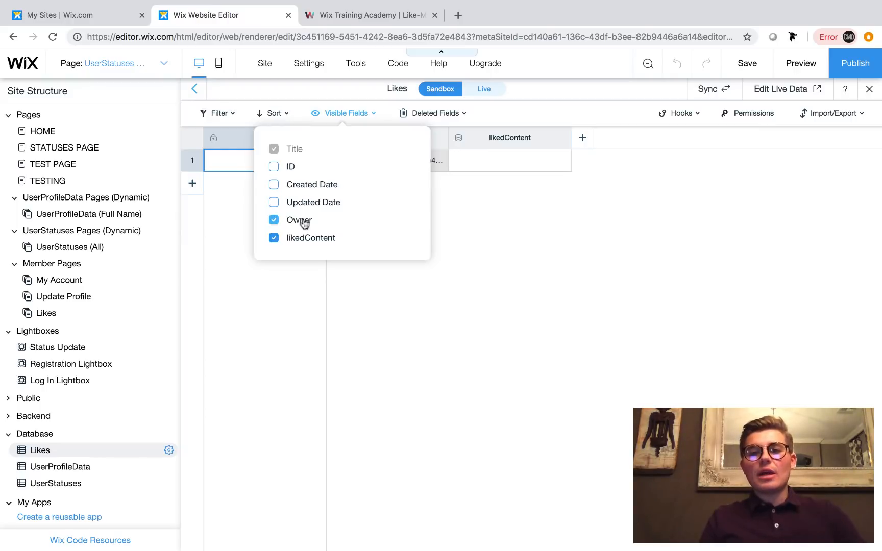
left_click(275, 220)
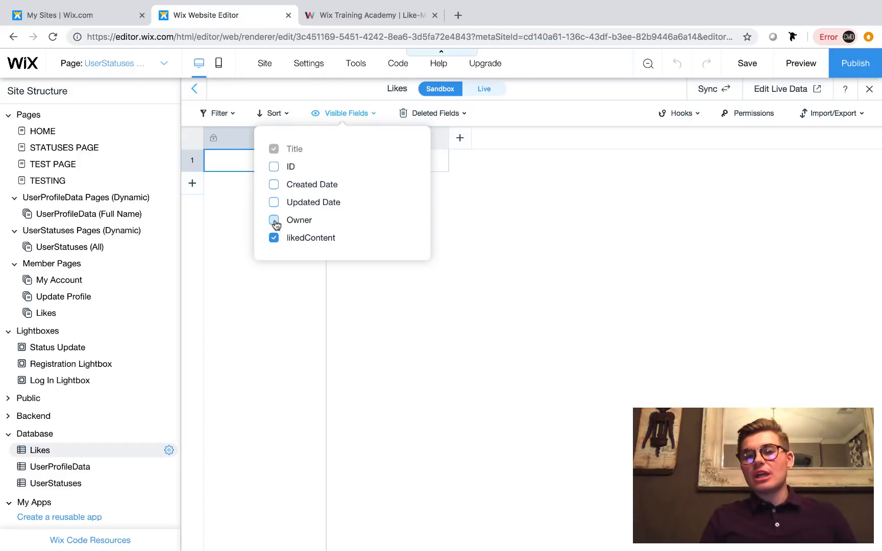
left_click(275, 220)
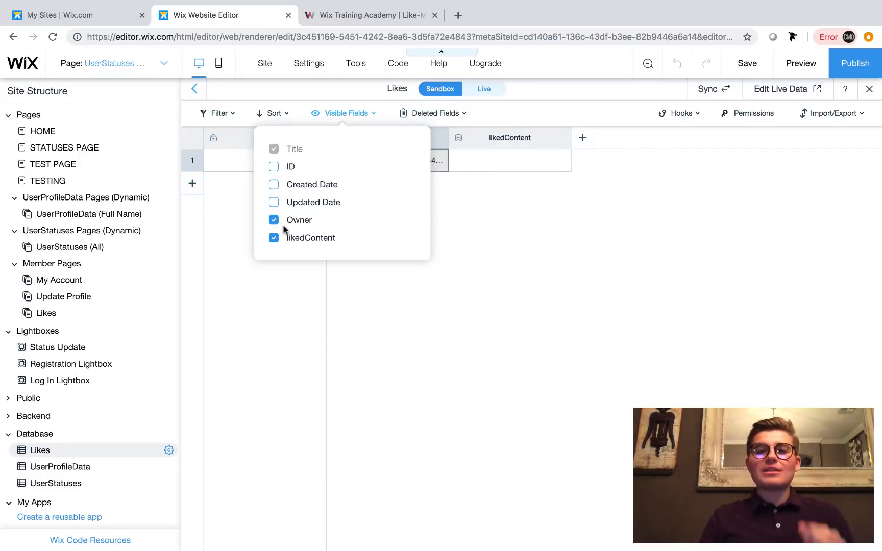
left_click(488, 205)
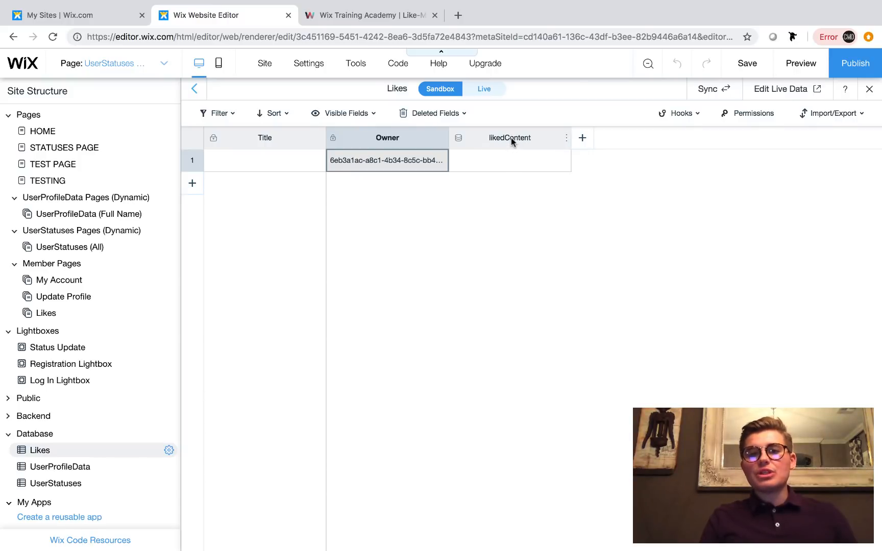
Step: Add a Reference field named contentLiked to the Likes collection, referencing the UserStatuses collection
left_click(589, 143)
key("BackSpace")
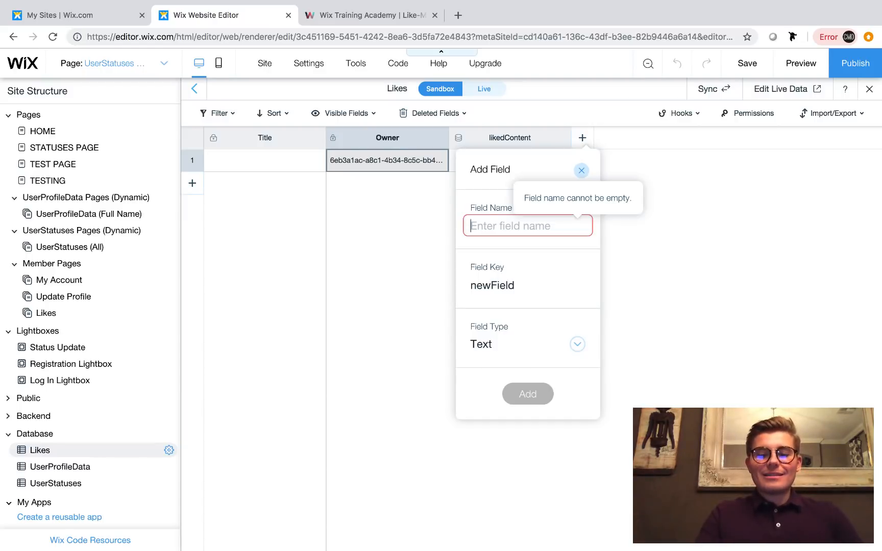
type("contentLiked")
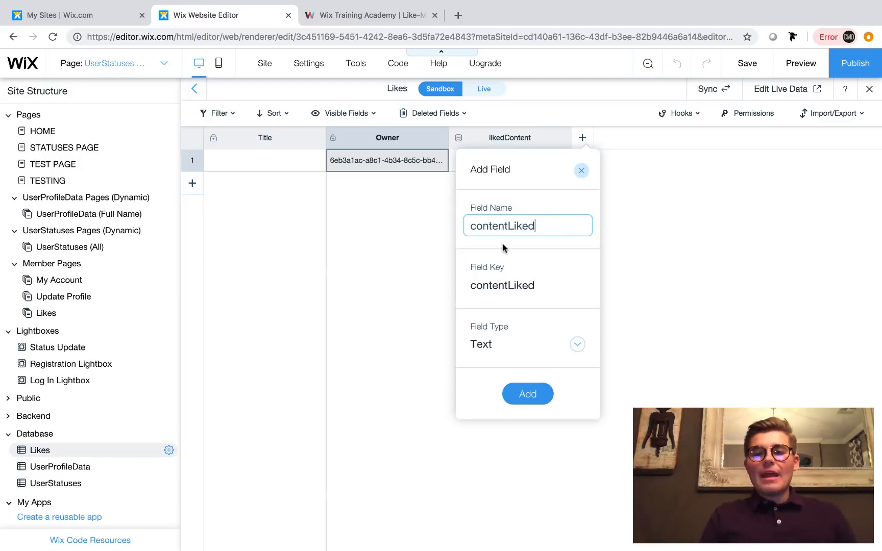
left_click(511, 349)
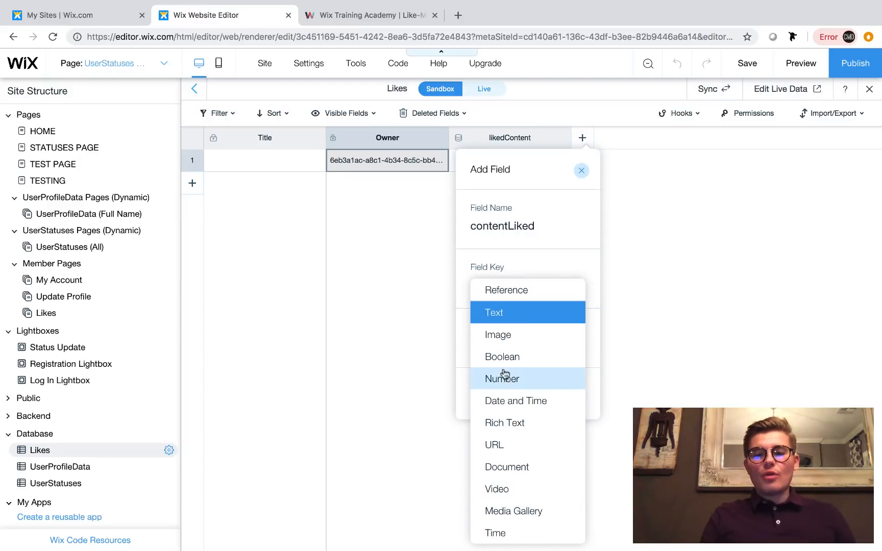
left_click(505, 295)
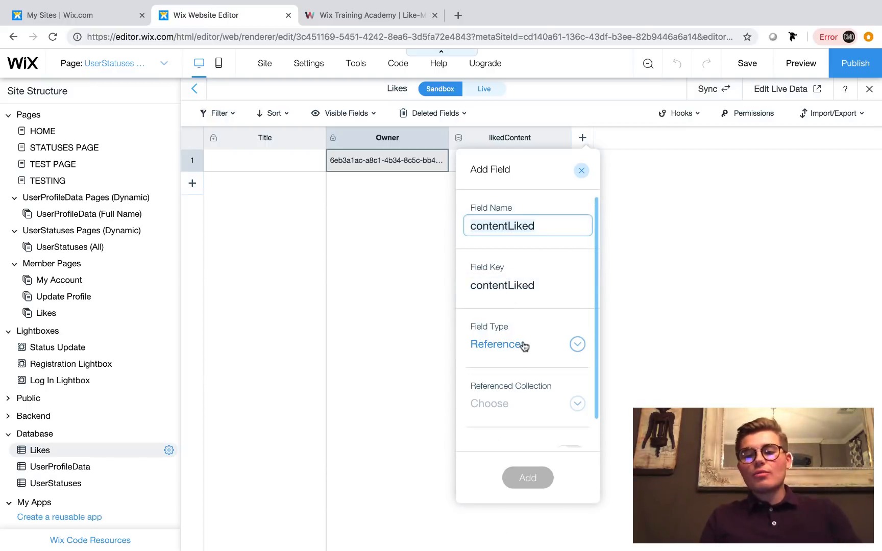
scroll(523, 393, "down", 1)
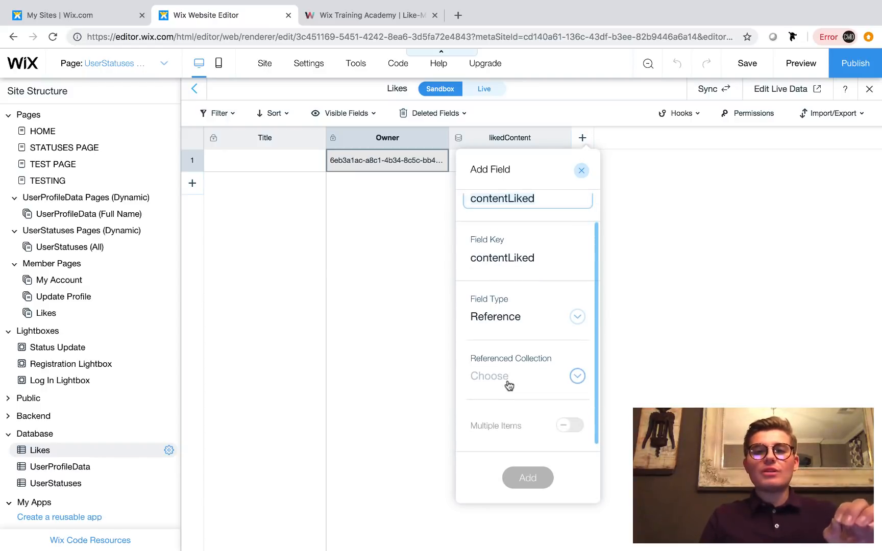
left_click(509, 383)
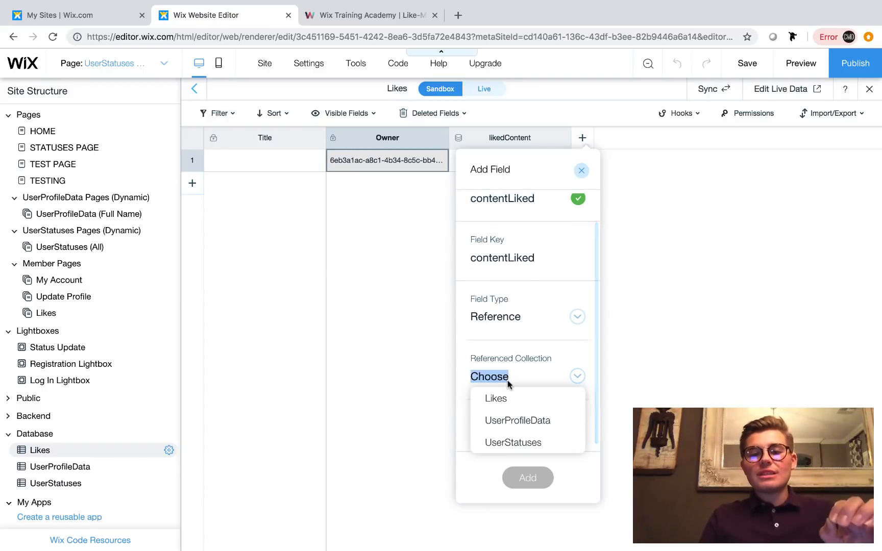
left_click(516, 443)
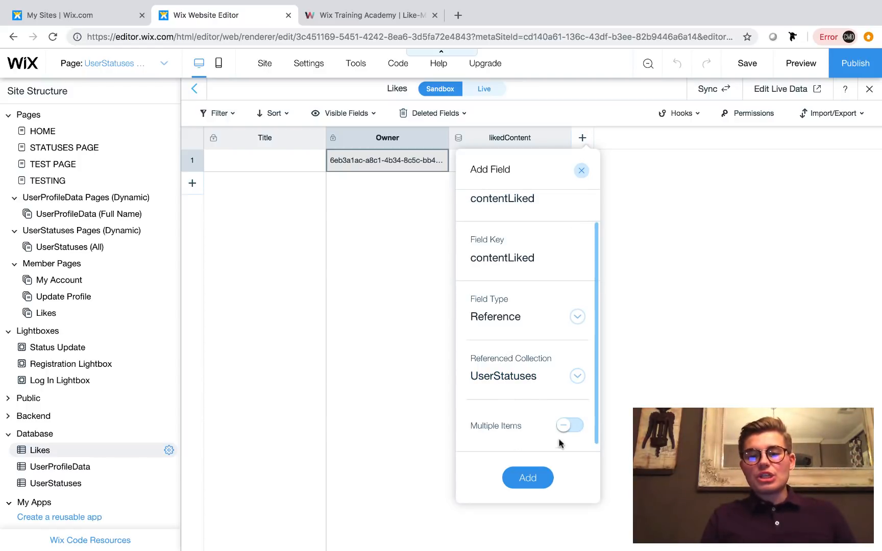
left_click(528, 478)
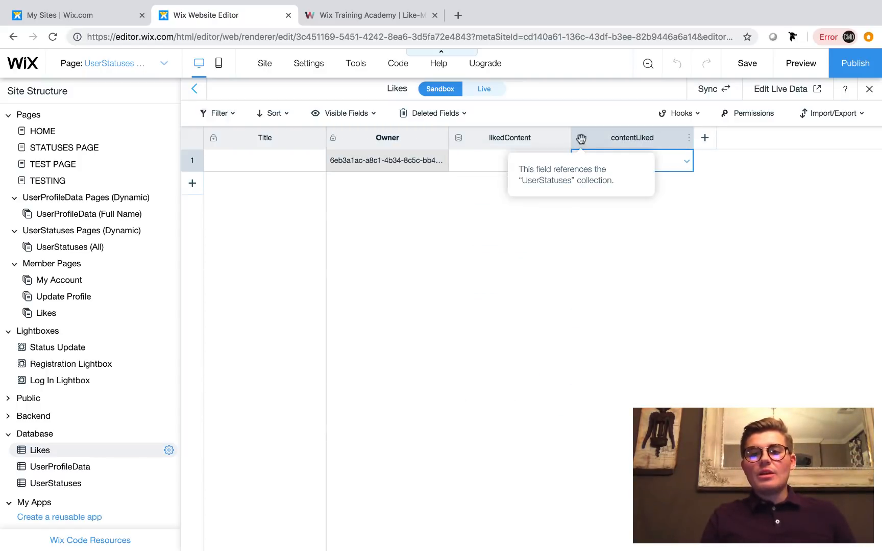
Step: Move the contentLiked field of the Likes collection to the trash and confirm its deletion
left_click(686, 144)
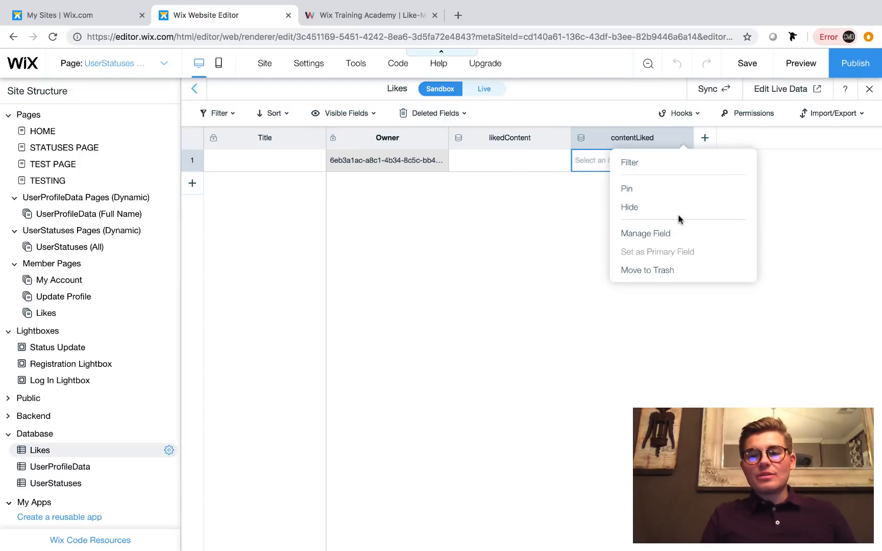
left_click(656, 278)
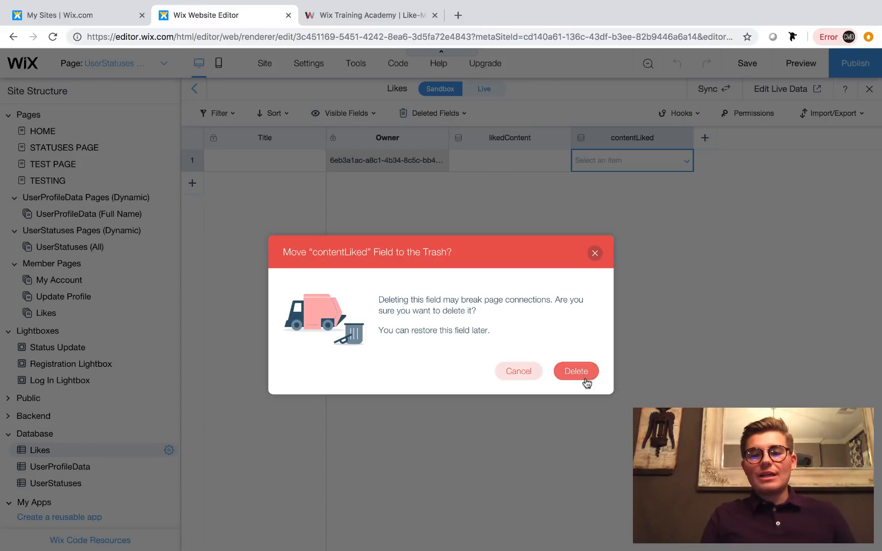
left_click(583, 378)
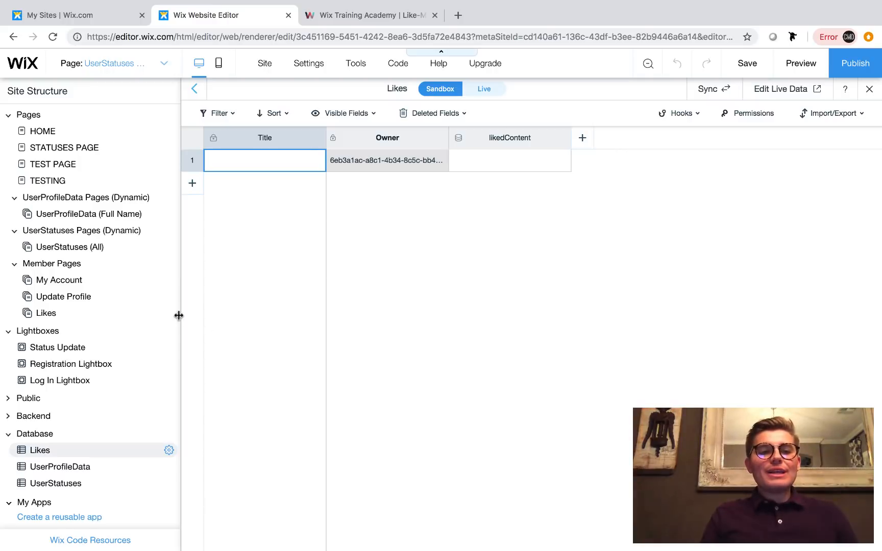
Step: Open the UserStatuses (All) dynamic page and inspect its dataset, status text and image elements
left_click(74, 248)
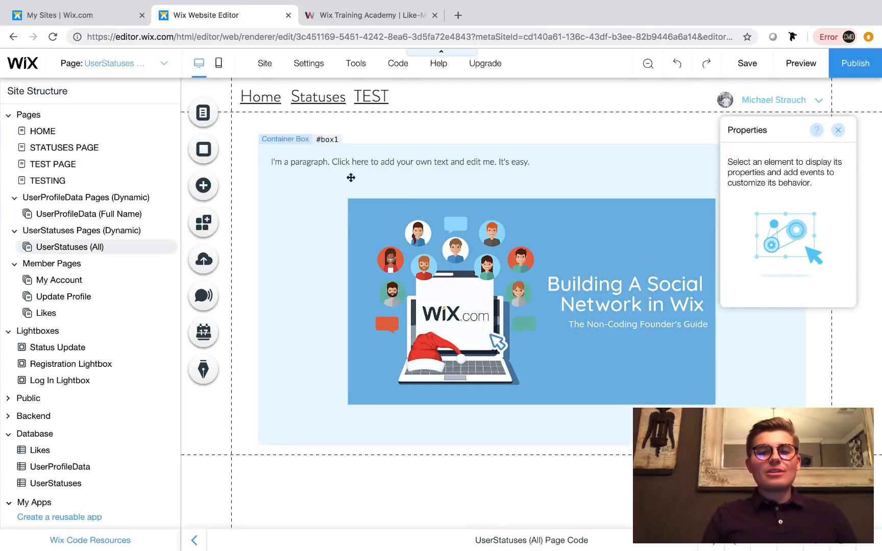
left_click_drag(777, 133, 775, 211)
left_click(826, 139)
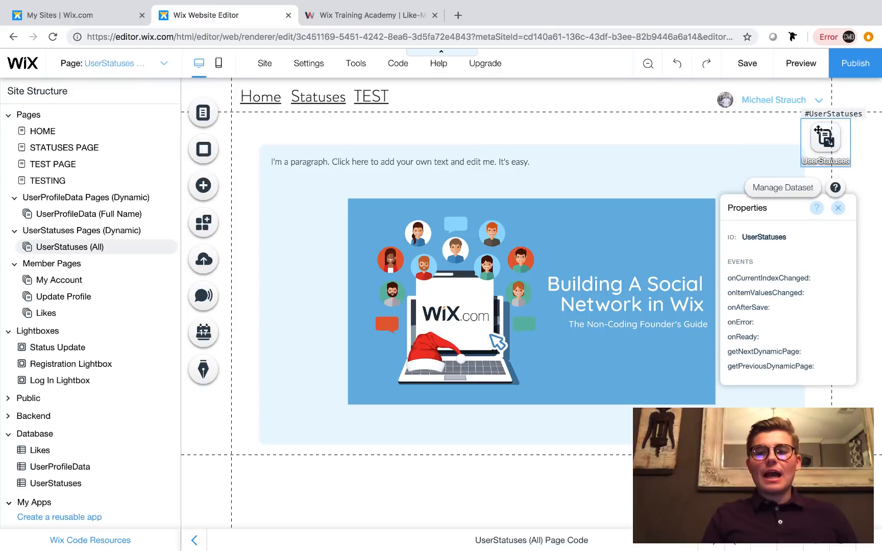
left_click(481, 158)
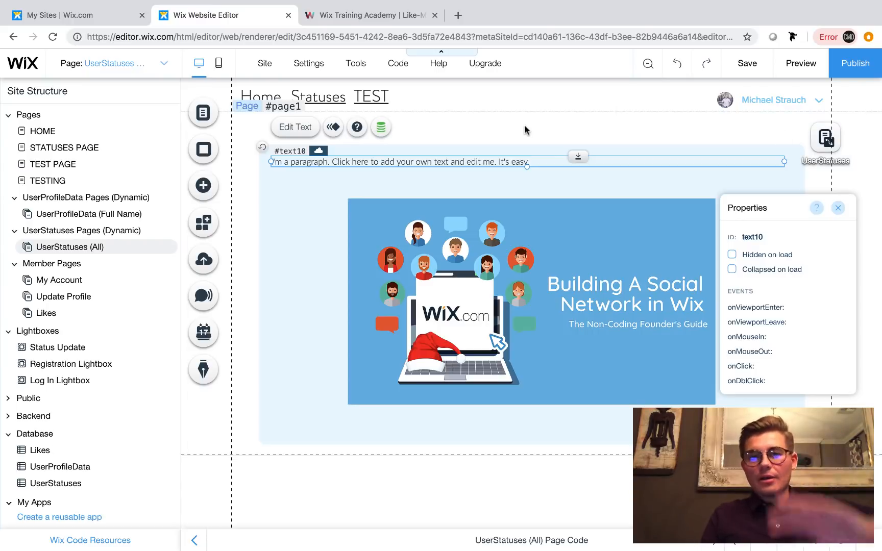
left_click(530, 268)
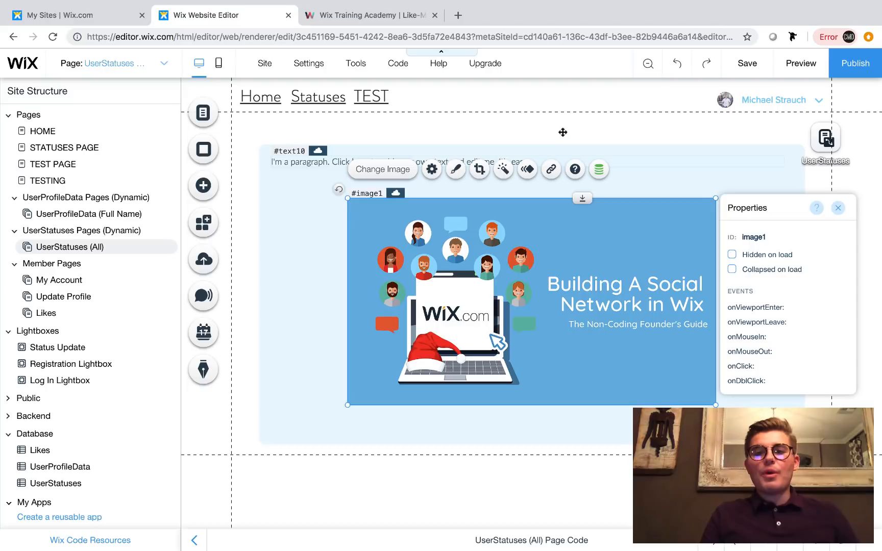
left_click(563, 159)
left_click(562, 134)
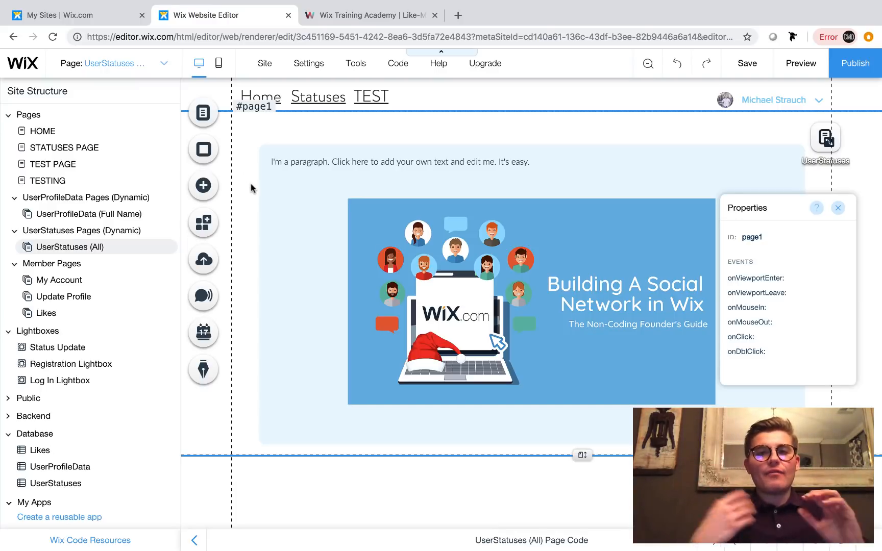
Step: Search Wix's free vector art for "heart" and add the blue outlined Heart to the page
left_click(205, 187)
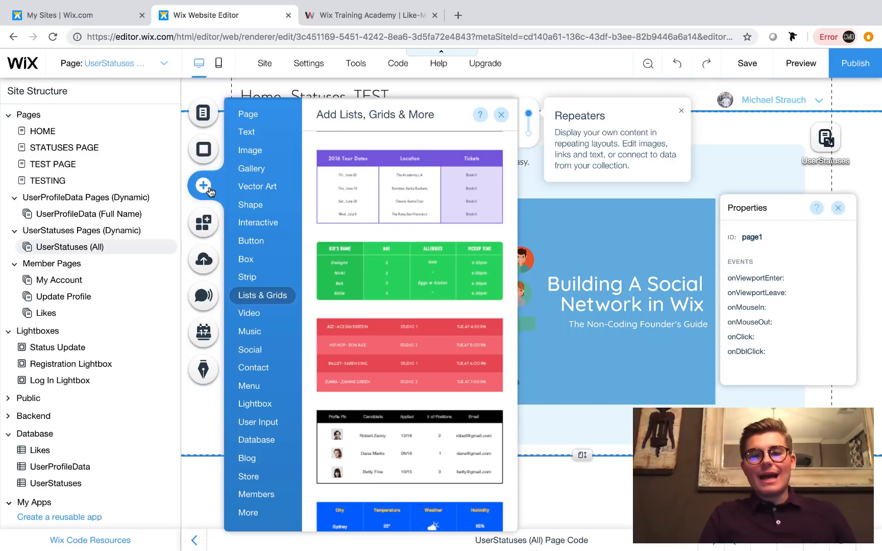
left_click(258, 187)
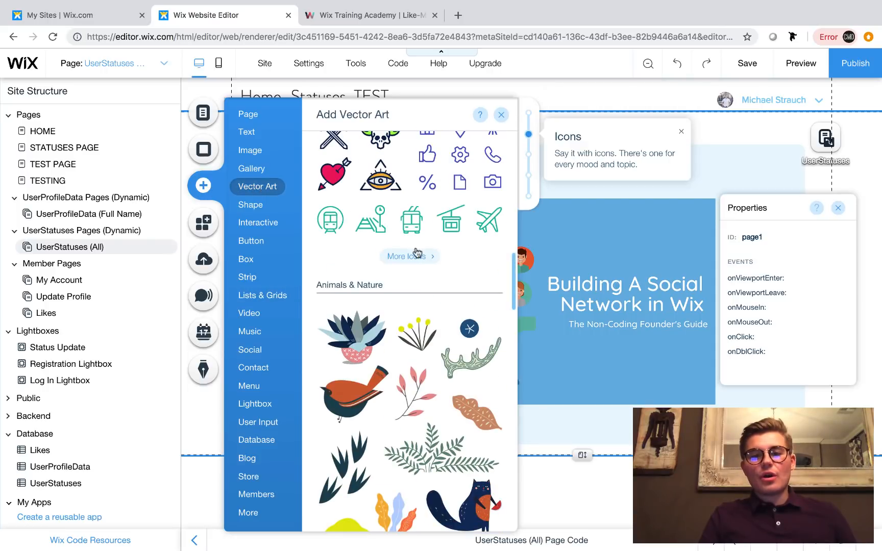
left_click(414, 258)
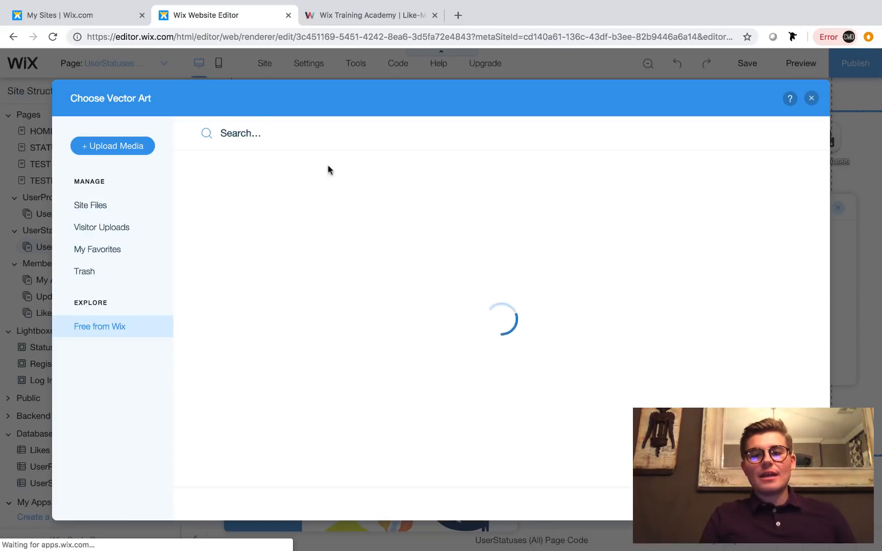
left_click(263, 133)
type("heartr")
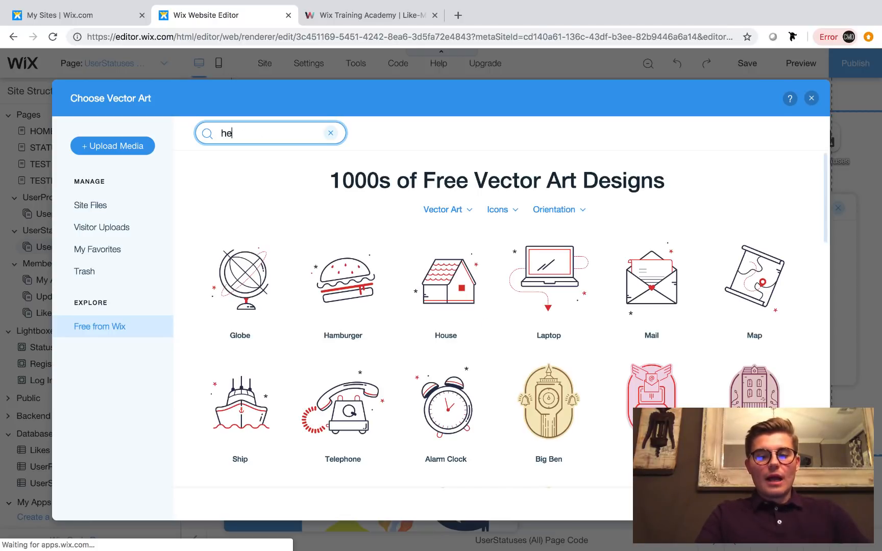
key("Return")
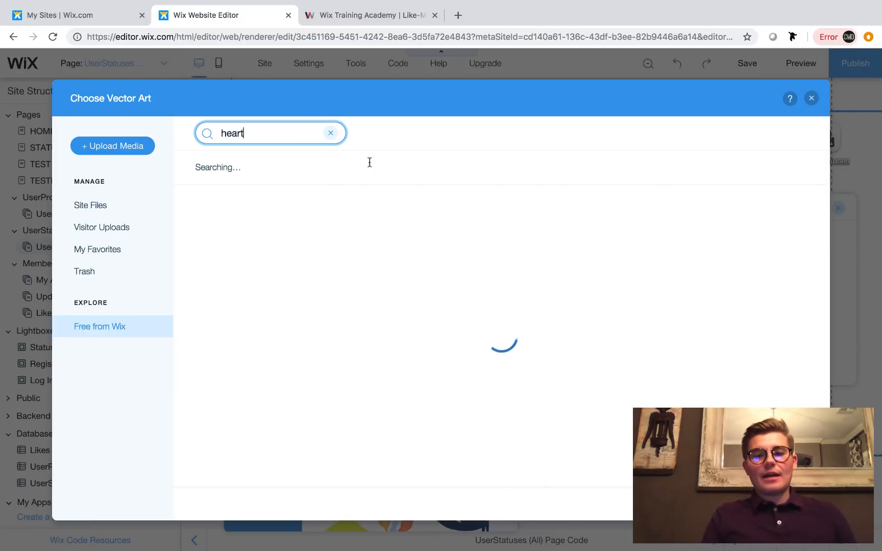
scroll(443, 252, "down", 5)
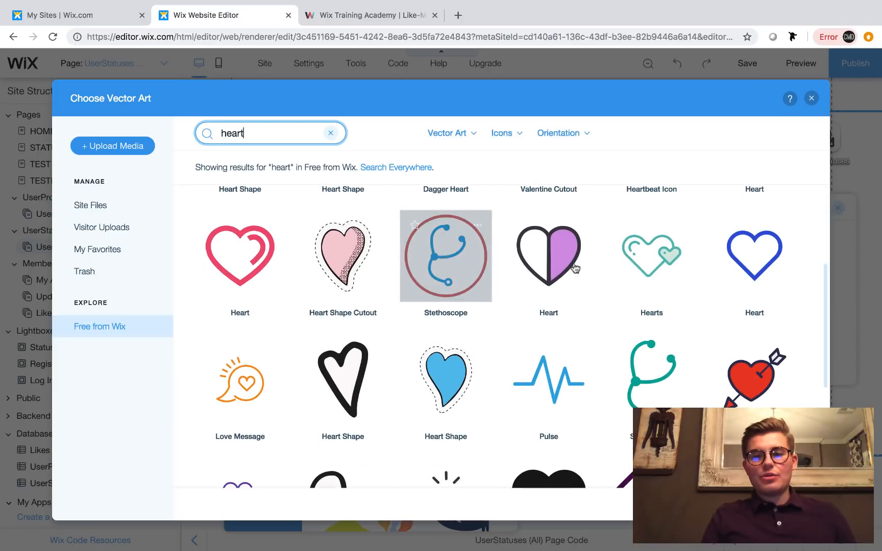
scroll(322, 447, "down", 4)
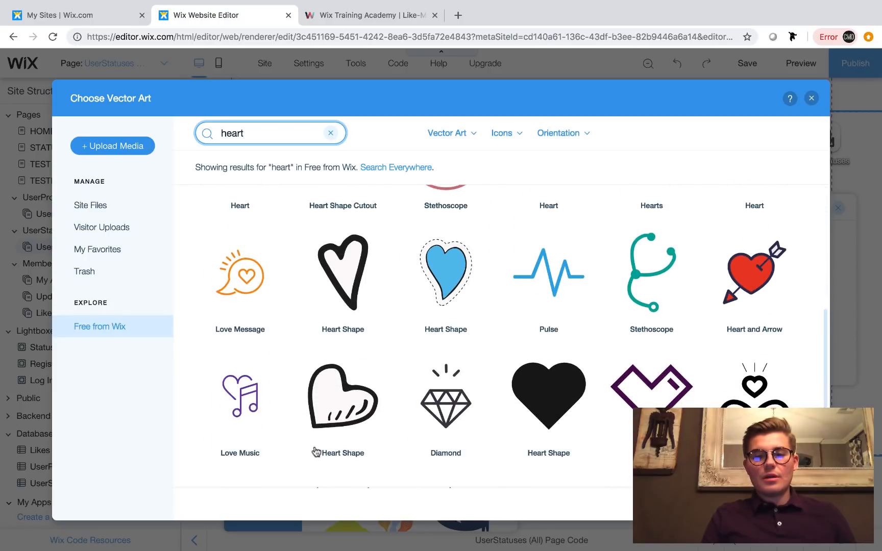
scroll(316, 452, "up", 8)
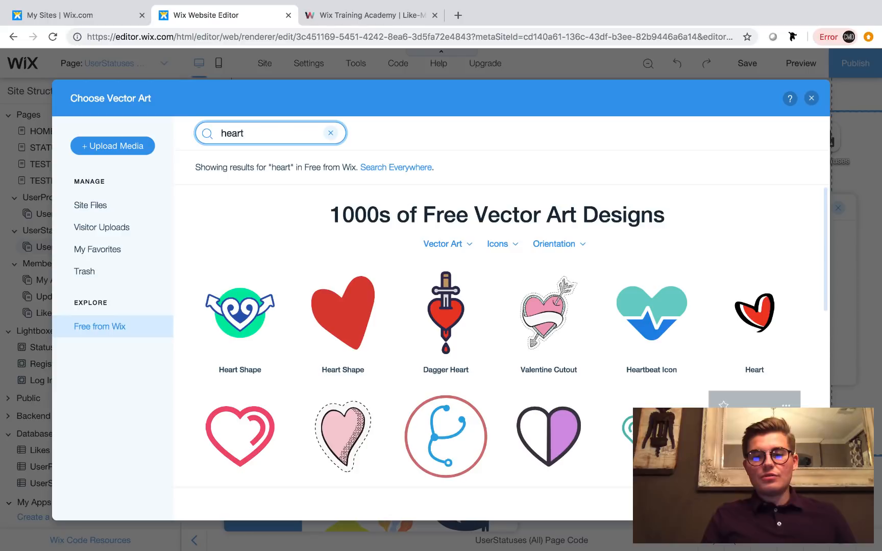
left_click(754, 437)
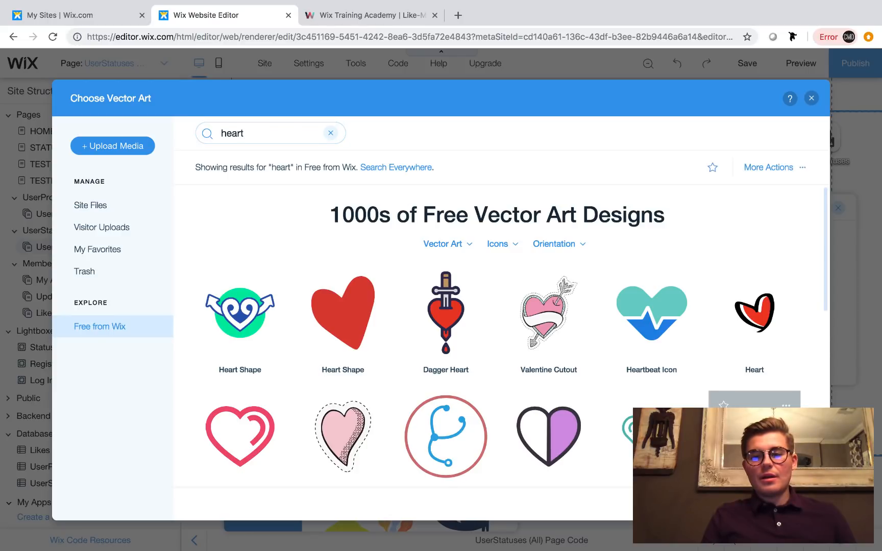
left_click(781, 504)
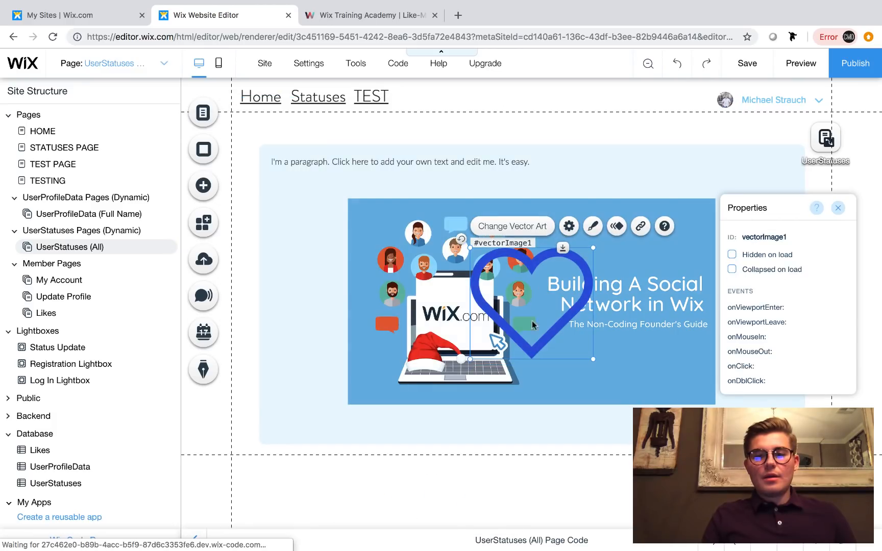
Step: Place the heart at a small size beneath the lower-left corner of the status image and recolor it red
mouse_move(579, 348)
left_mouse_down()
mouse_move(488, 265)
mouse_move(418, 333)
mouse_move(359, 423)
left_mouse_up()
left_click(359, 424)
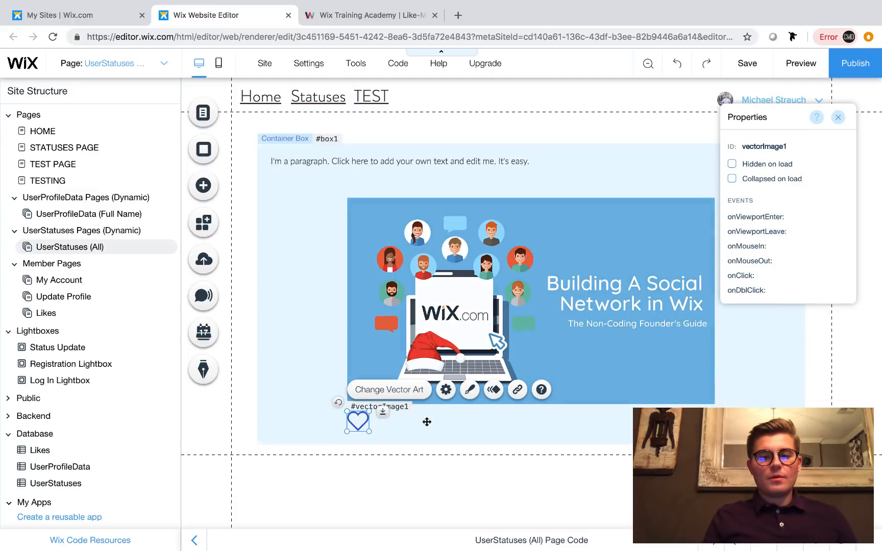
left_click(470, 390)
left_click(718, 362)
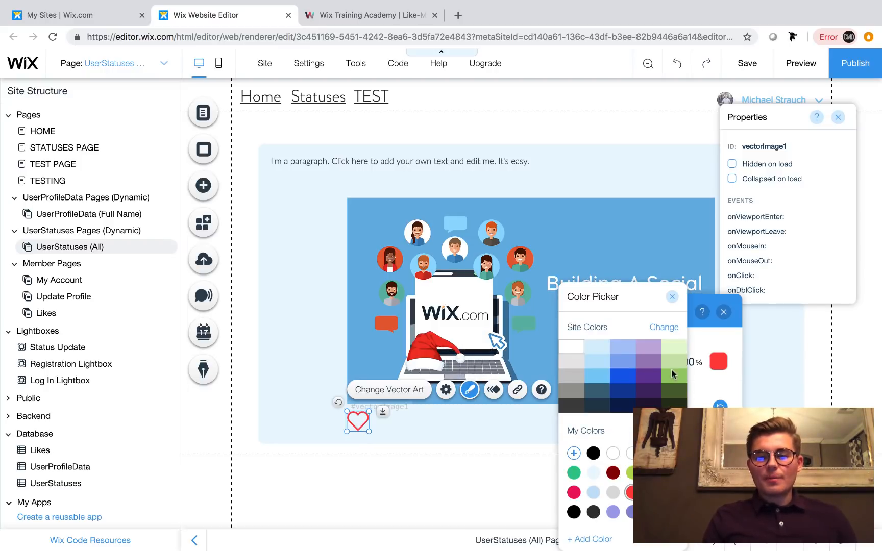
left_click(672, 296)
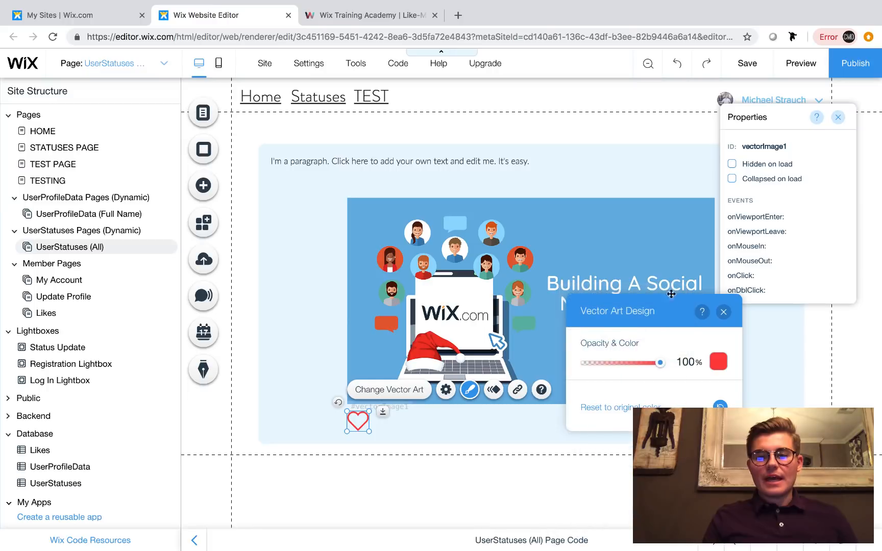
left_click(724, 313)
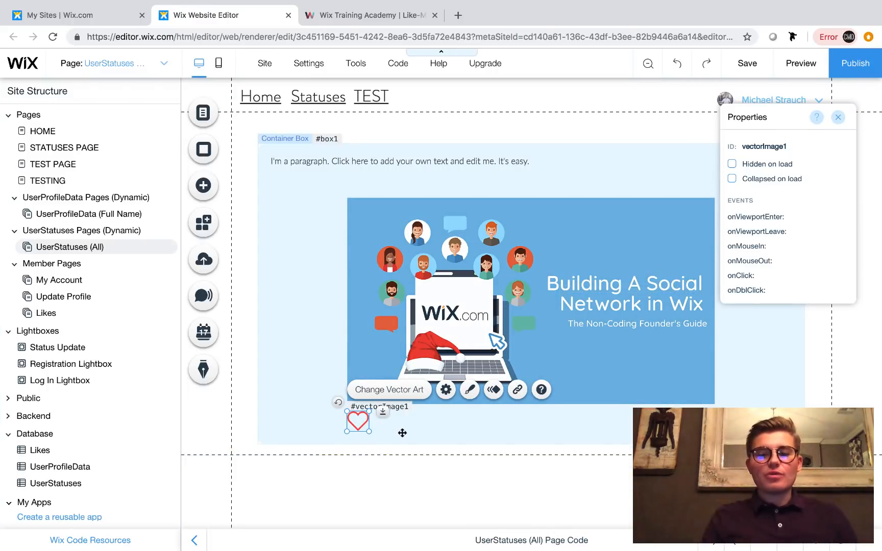
Step: Set the outlined heart's element ID to like
left_click(783, 148)
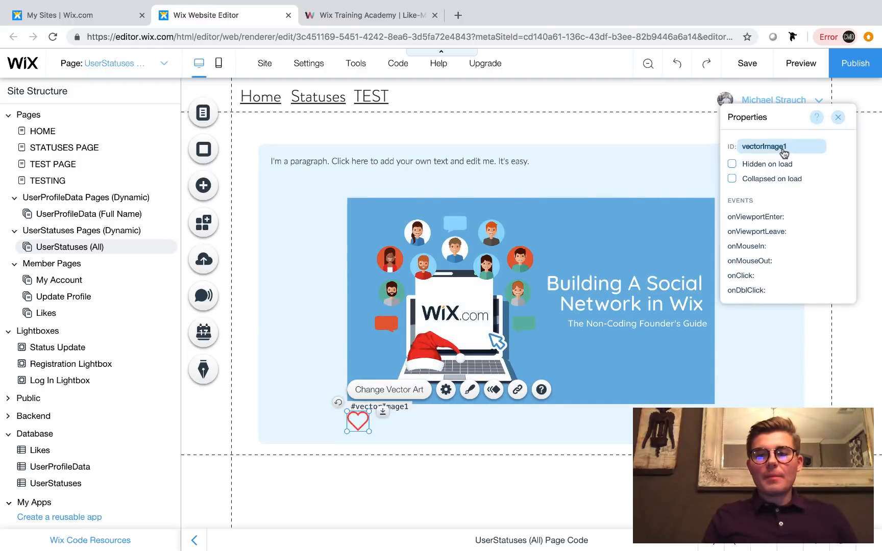
left_click(783, 149)
key("ctrl+a")
key("BackSpace")
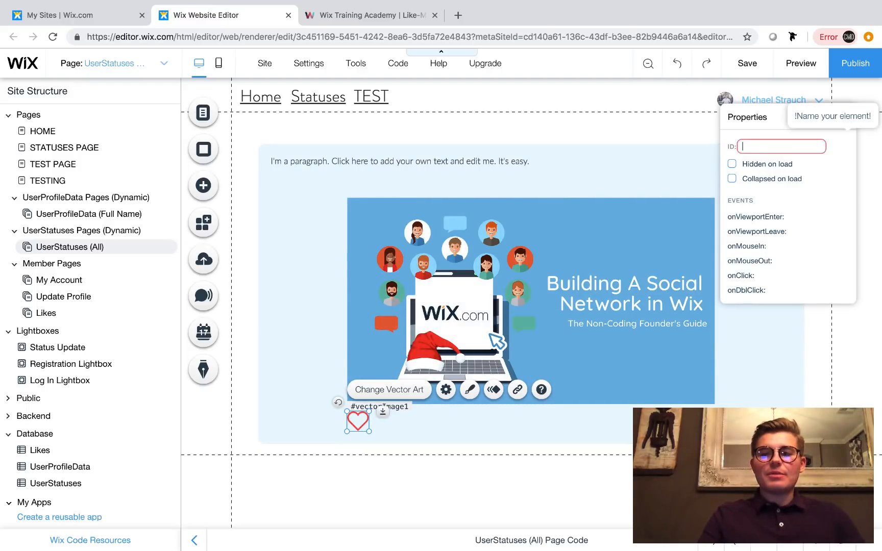
type("like")
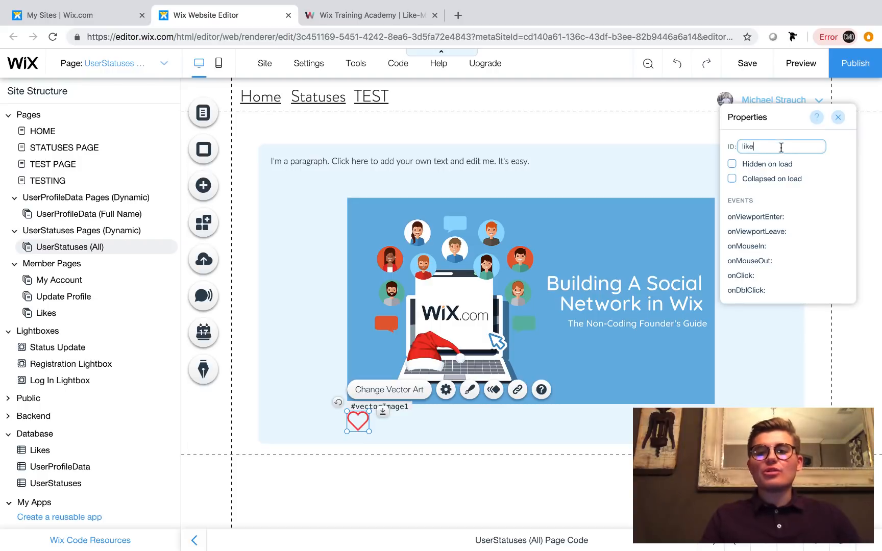
key("Return")
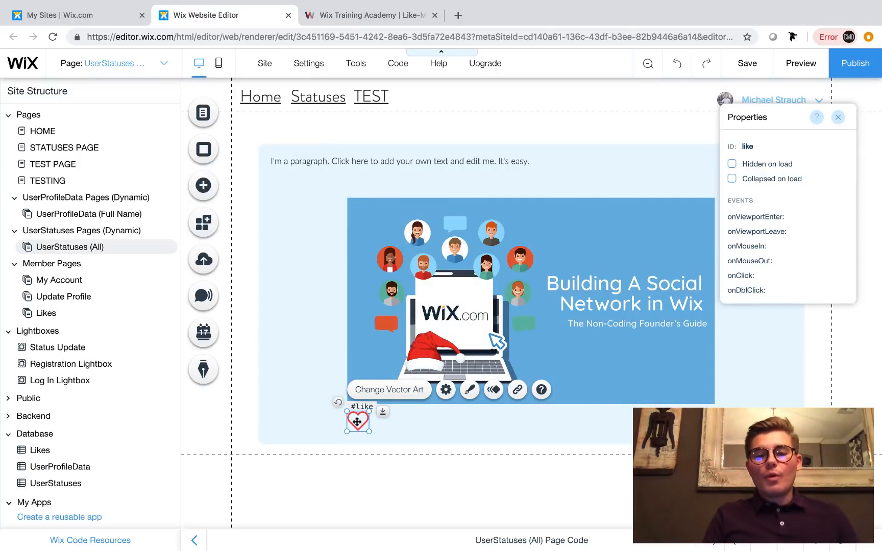
Step: Duplicate the outlined heart and place the copy directly to the right of the original
left_click(390, 429)
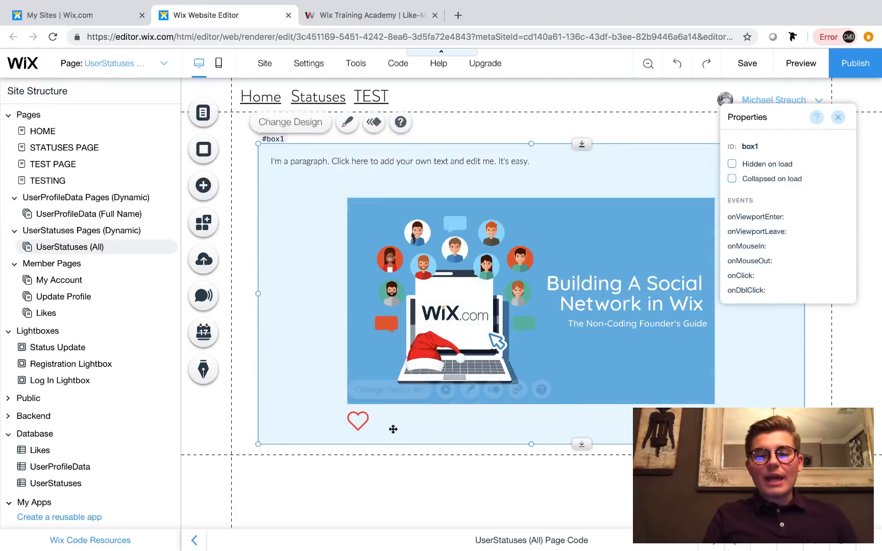
left_click(360, 423)
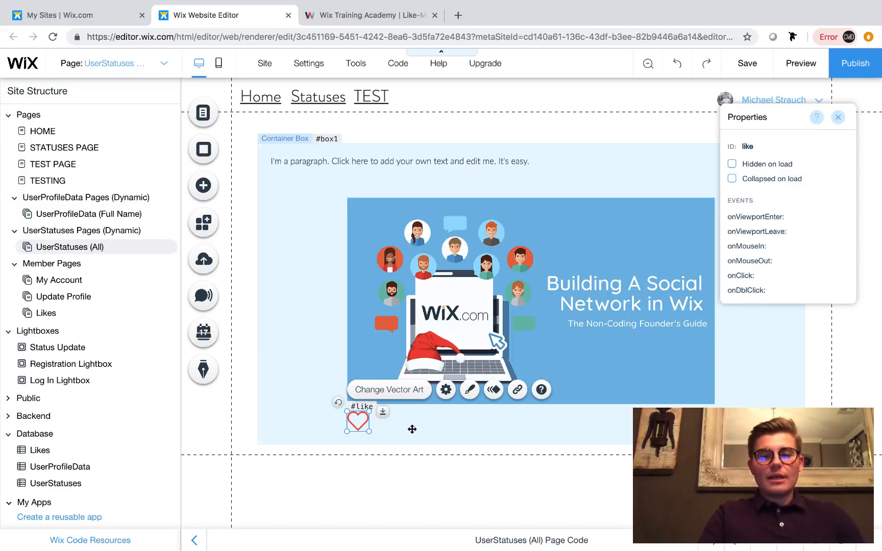
key("super+v")
left_click_drag(371, 437, 388, 429)
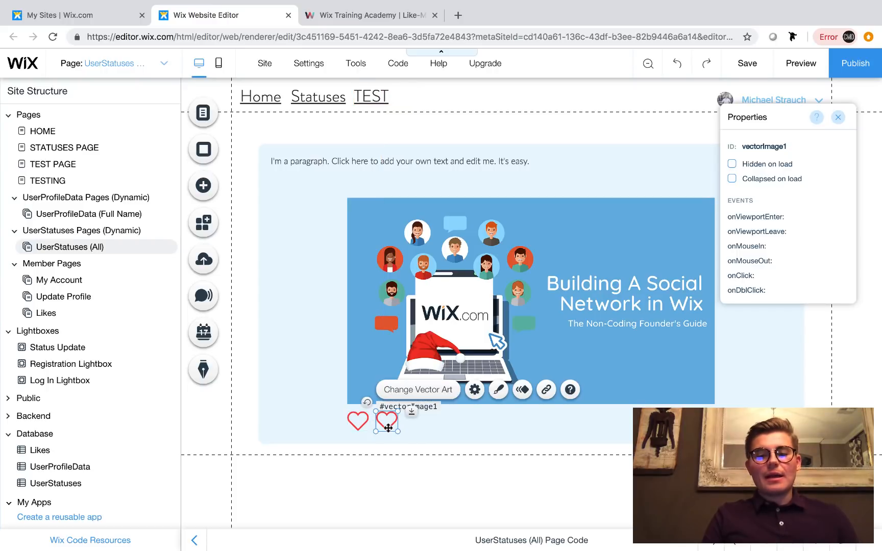
Step: Replace the copied heart's vector art with the solid Heart Shape found by searching "heart", and nudge it closer to the outlined heart
left_click(416, 391)
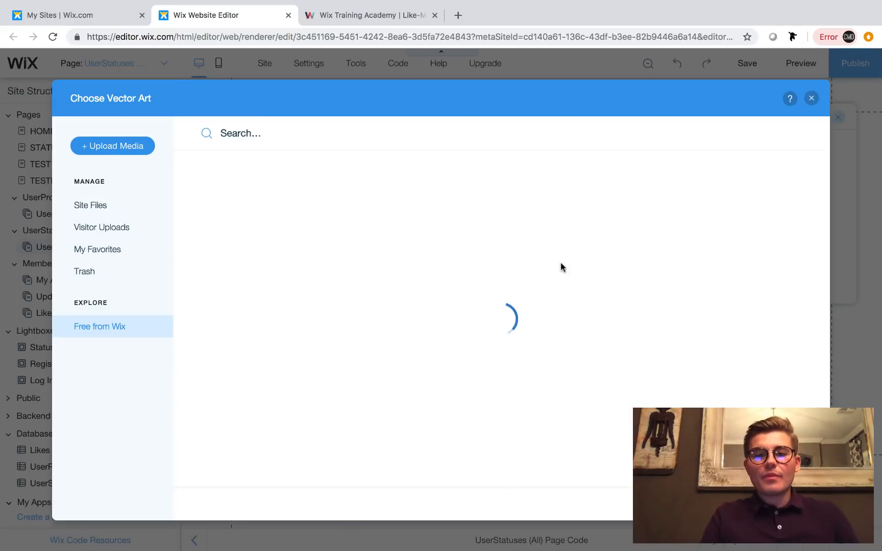
scroll(495, 317, "down", 1)
left_click(290, 132)
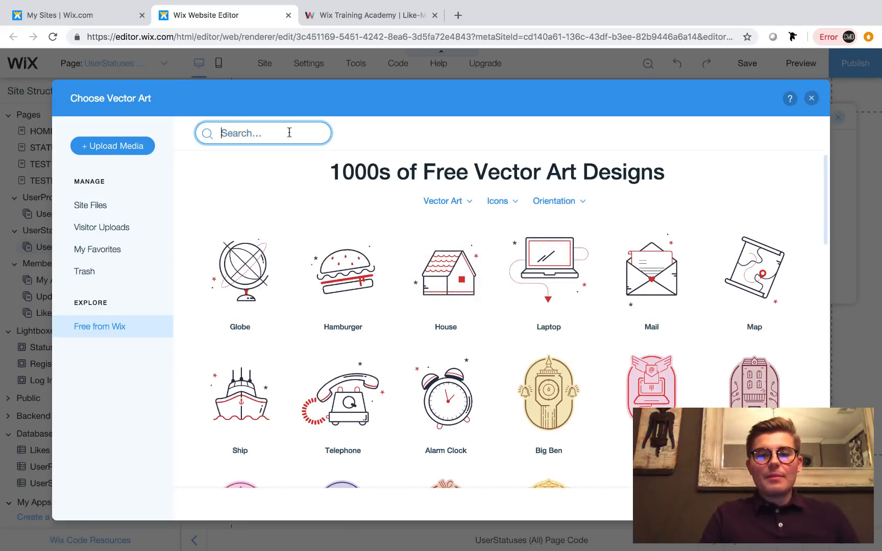
type("heart")
key("Return")
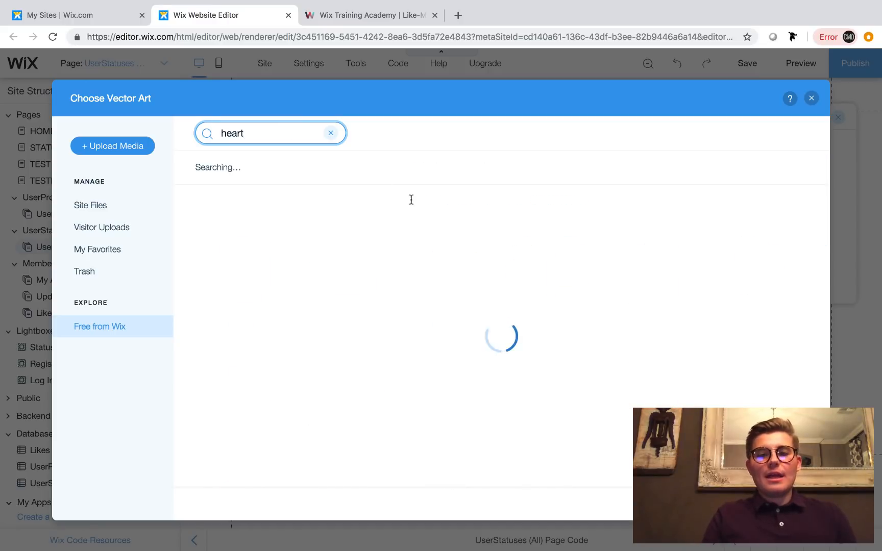
scroll(556, 333, "down", 3)
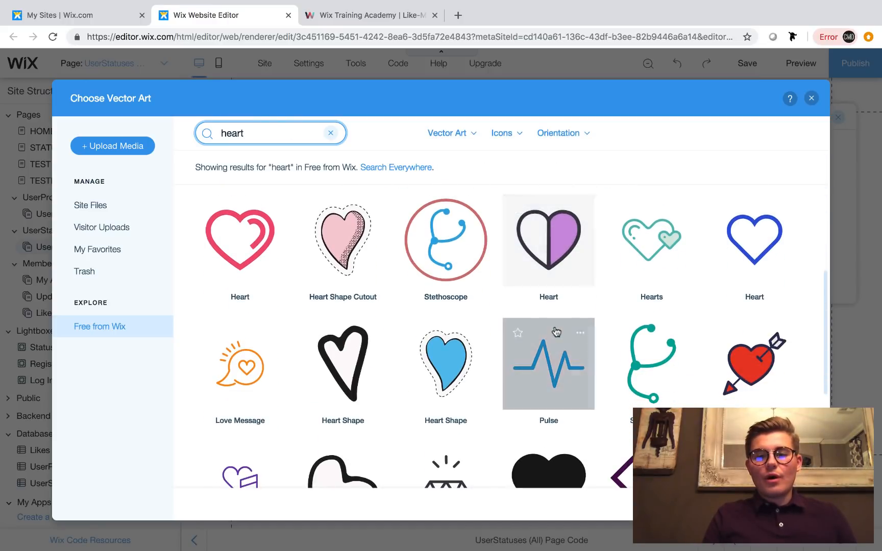
scroll(554, 463, "down", 4)
double_click(547, 366)
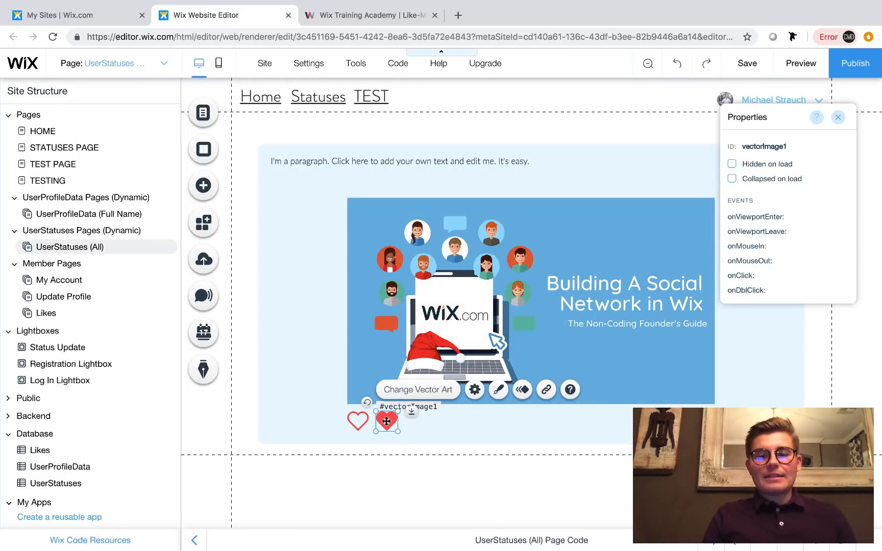
mouse_move(387, 421)
left_mouse_down()
mouse_move(366, 421)
mouse_move(383, 420)
left_mouse_up()
Step: Set the filled heart's element ID to contentLiked
left_click(779, 148)
key("BackSpace")
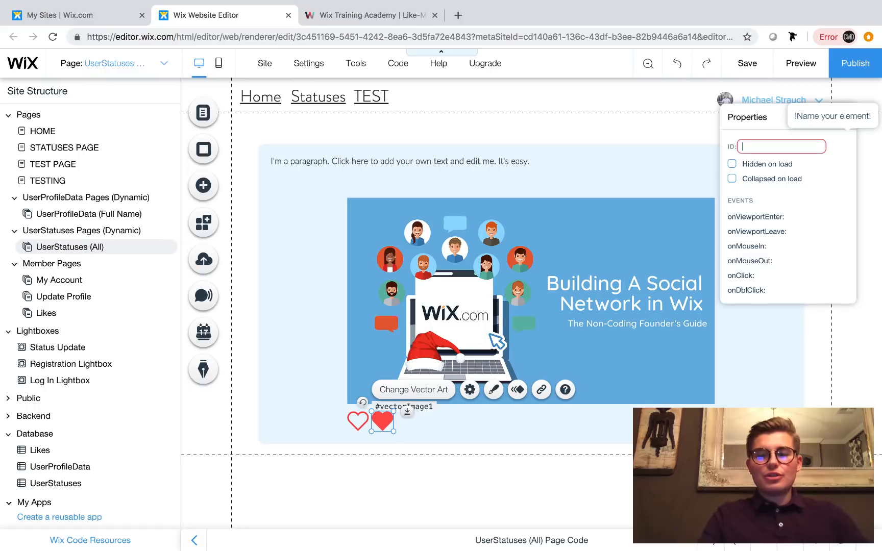
type("contentLiked")
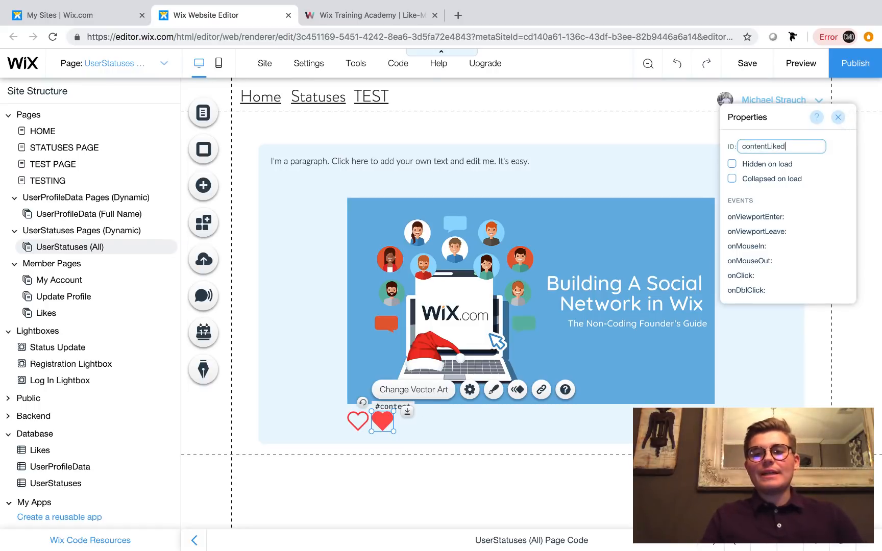
left_click(446, 425)
Step: Place the filled heart exactly over the outlined heart and set it to be hidden on load
left_click(379, 422)
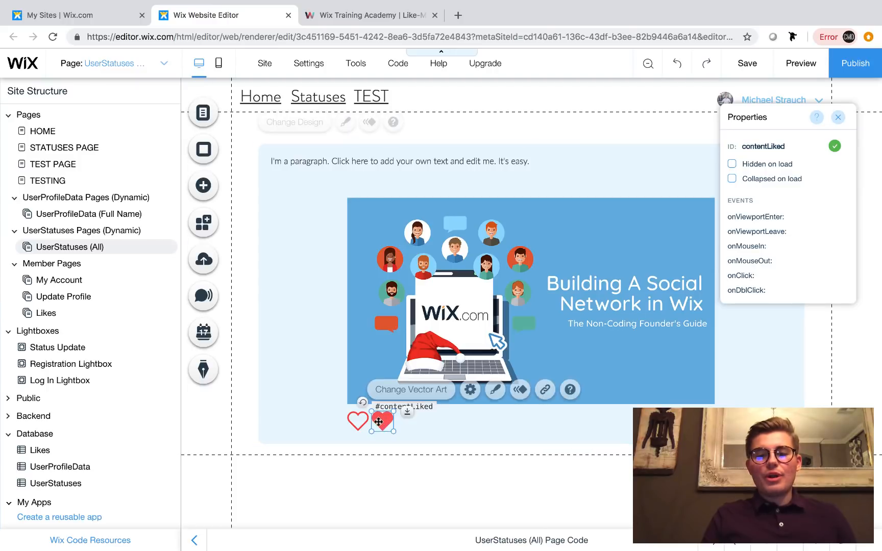
left_click_drag(379, 422, 360, 424)
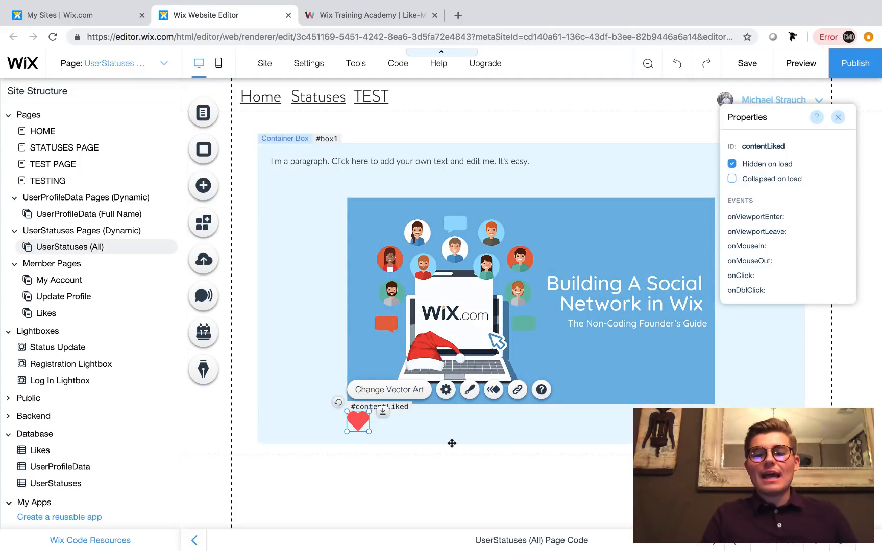
left_click(449, 432)
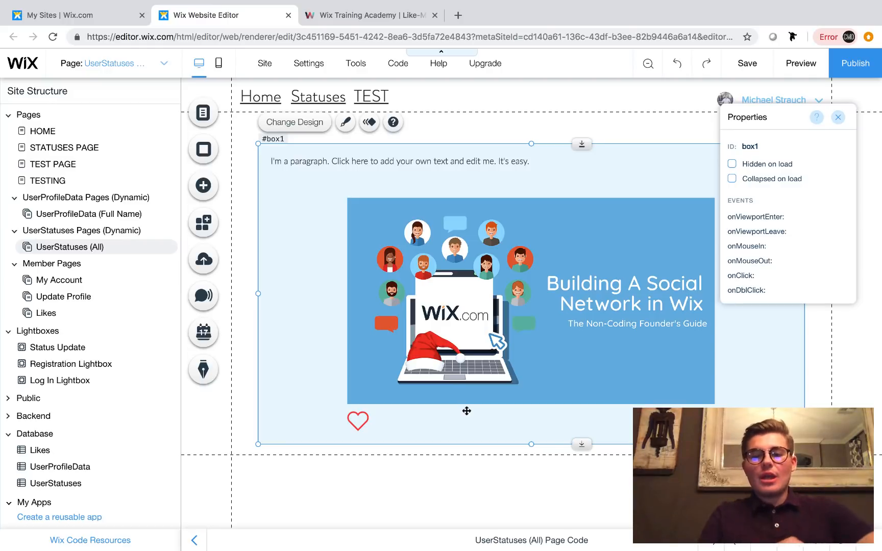
left_click(358, 422)
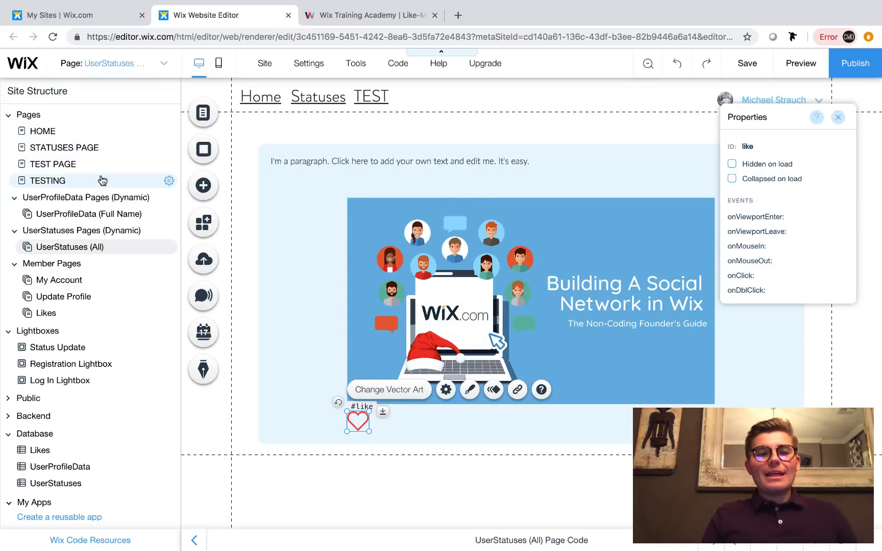
Step: Open the Likes member page and examine the member pages list, the My Likes heading and the repeater
left_click(59, 316)
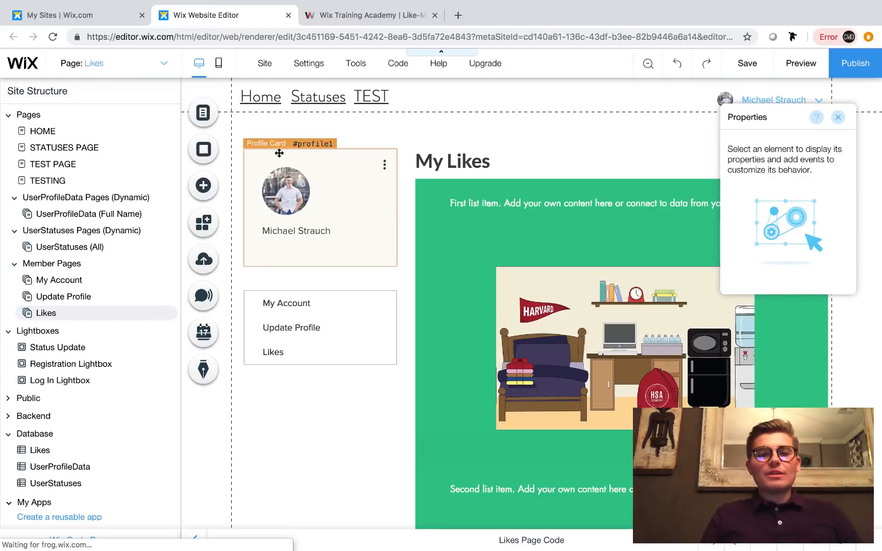
left_click(204, 118)
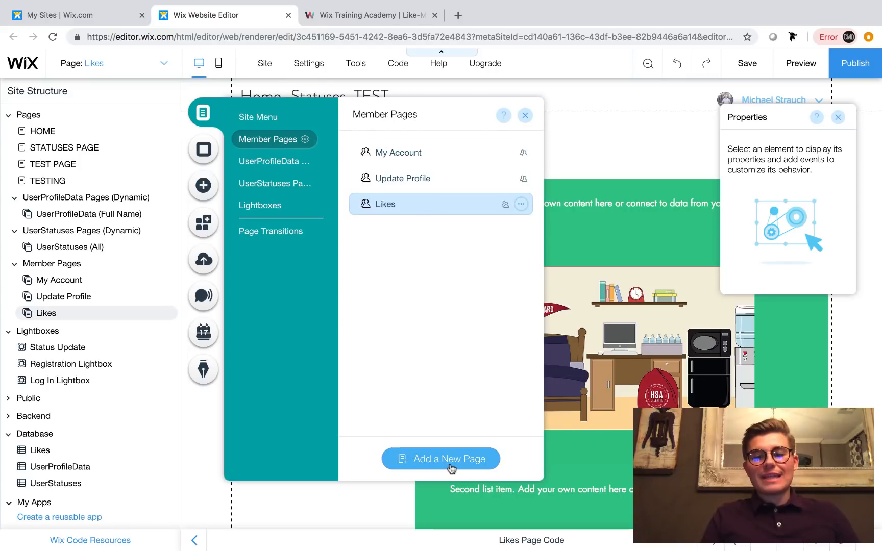
left_click(525, 115)
scroll(622, 153, "down", 1)
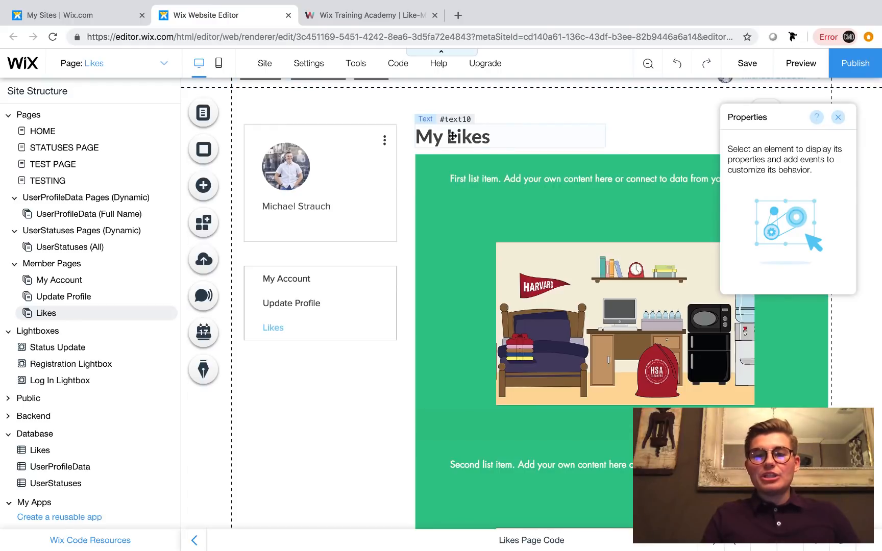
left_click(443, 138)
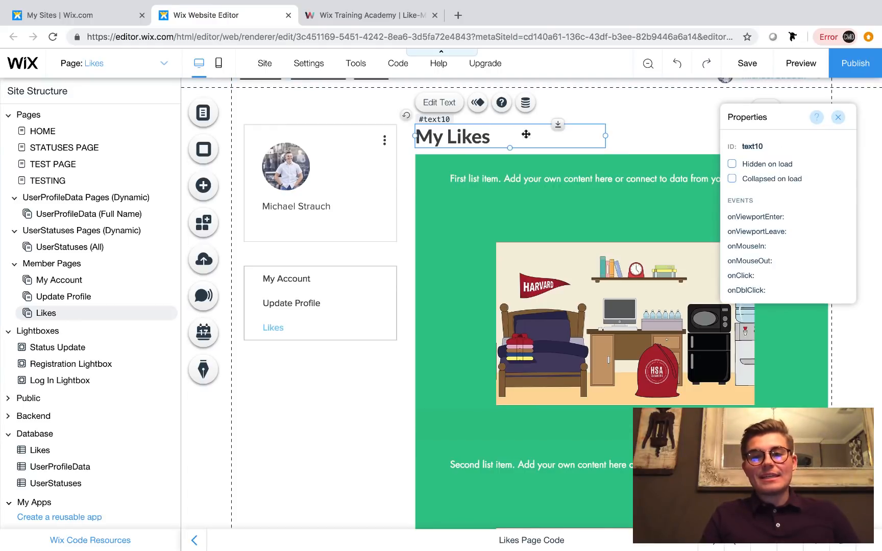
left_click(653, 133)
left_click(449, 231)
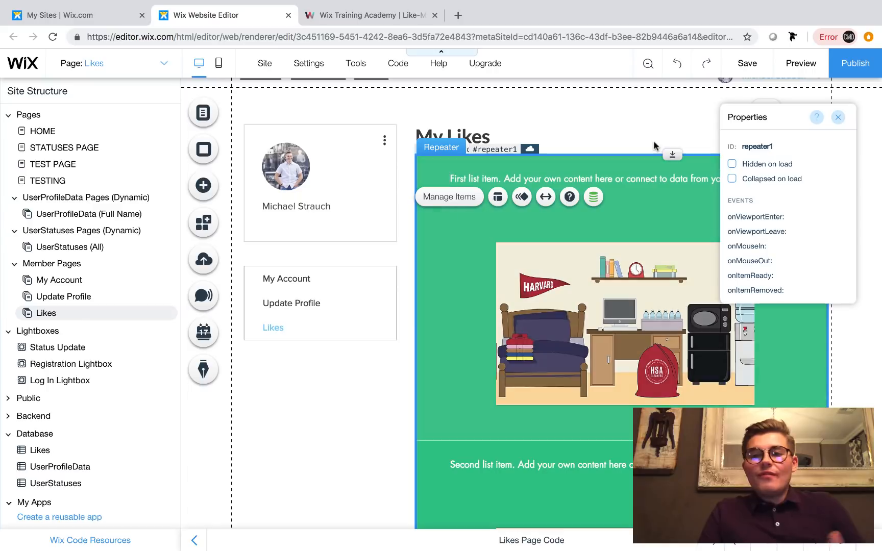
Step: Uncover the Likes dataset and examine the available database elements and the dataset's settings
left_click_drag(789, 117, 789, 243)
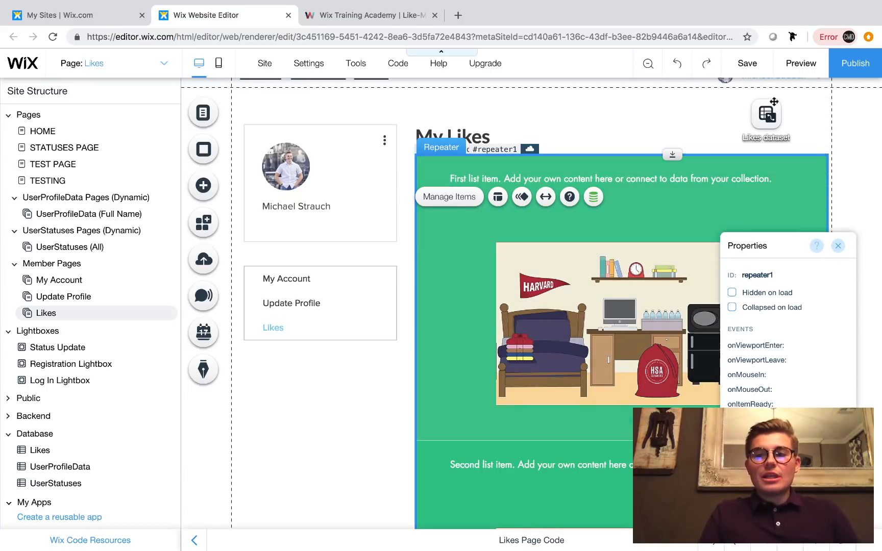
left_click(767, 116)
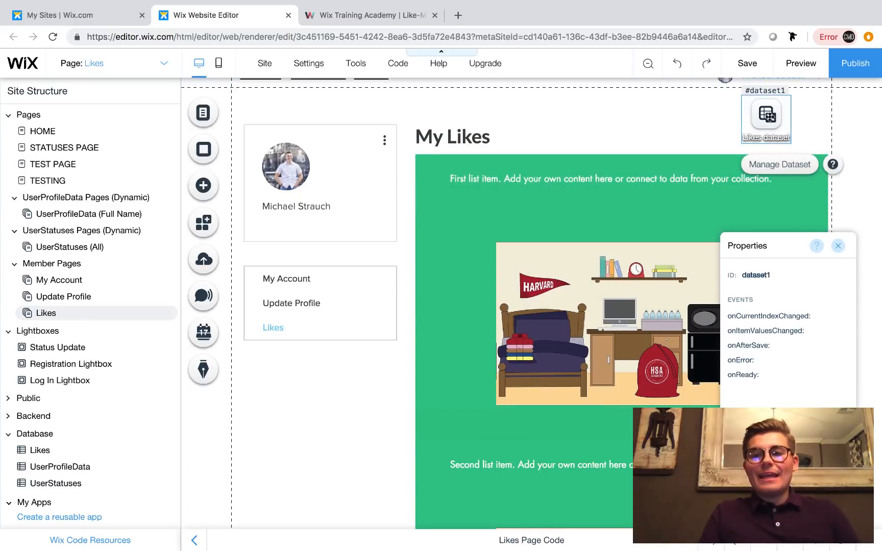
left_click(209, 198)
mouse_move(263, 442)
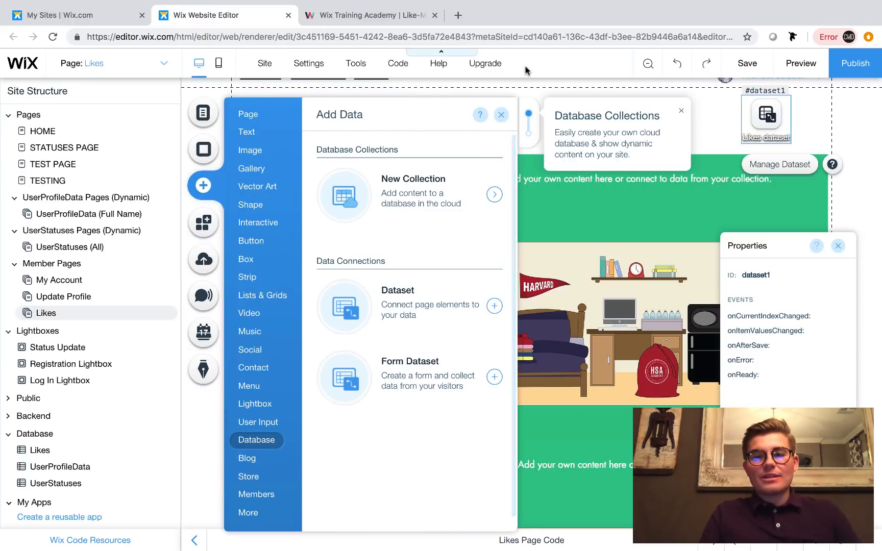
left_click(501, 114)
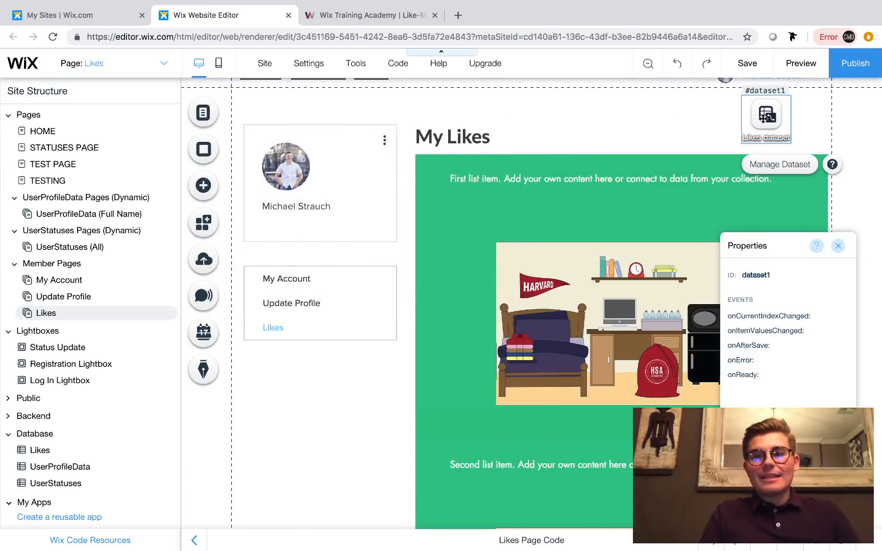
double_click(763, 119)
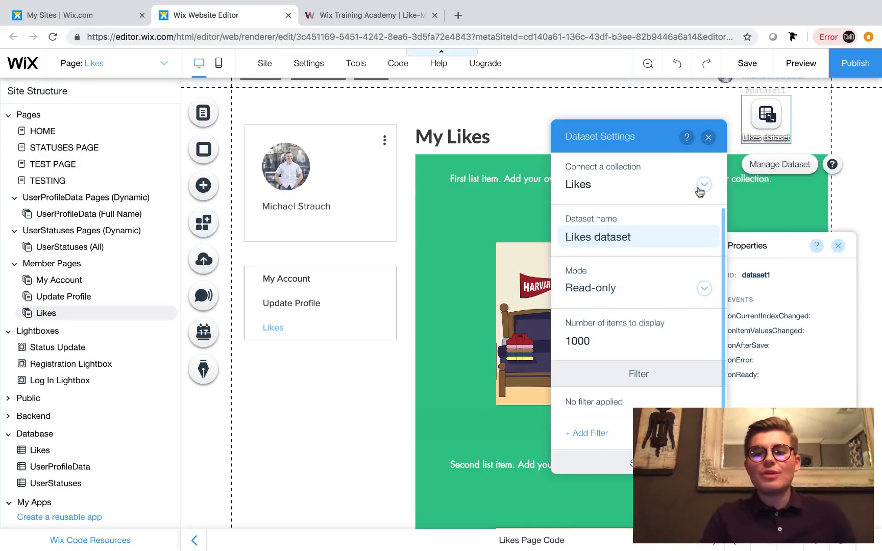
left_click(709, 138)
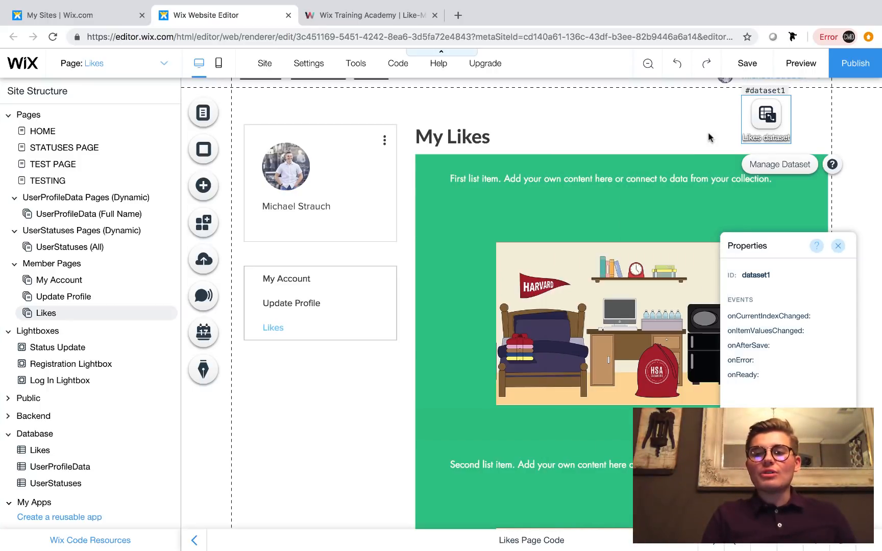
Step: Connect the text in the My Likes repeater to the likedContent: Status field of the Likes dataset
left_click(580, 180)
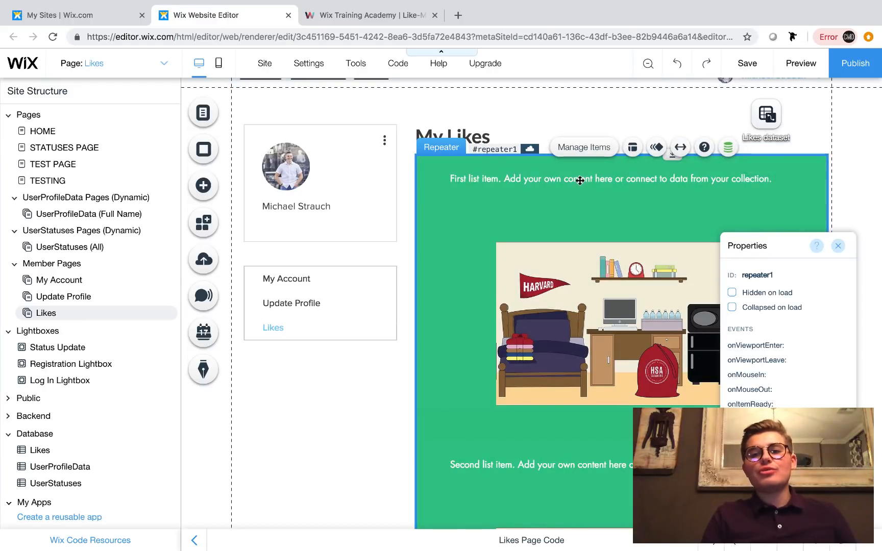
left_click(529, 185)
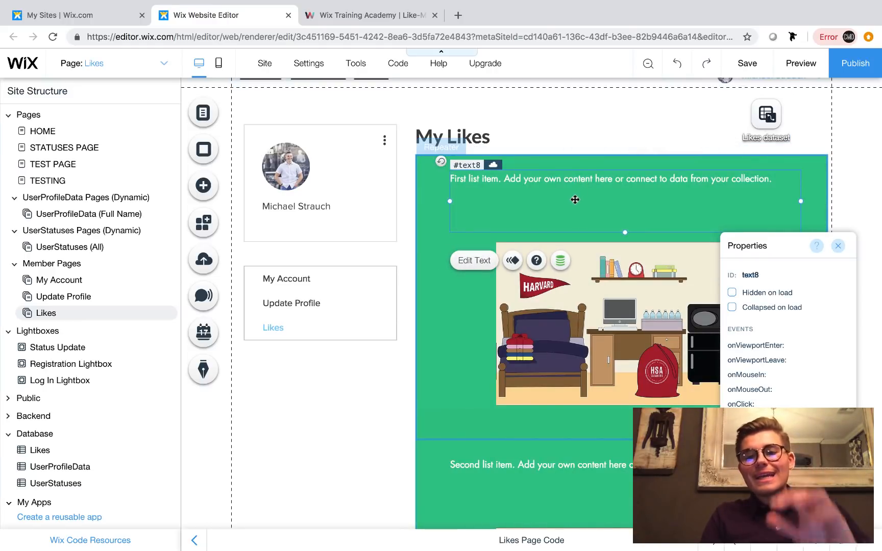
left_click(561, 261)
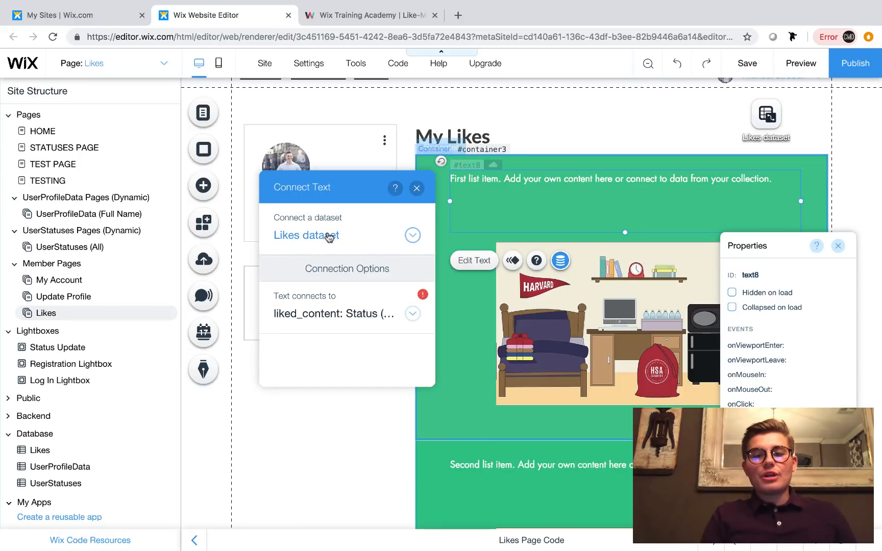
left_click(353, 315)
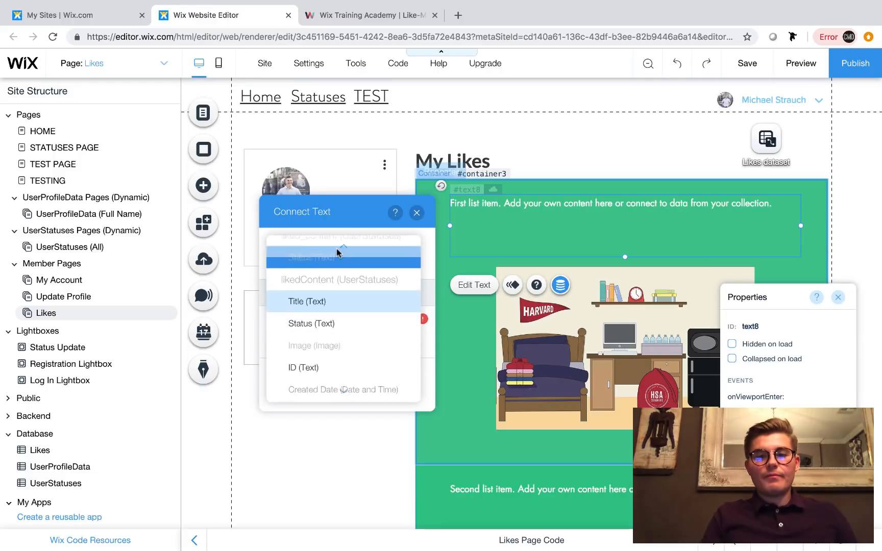
scroll(337, 260, "up", 2)
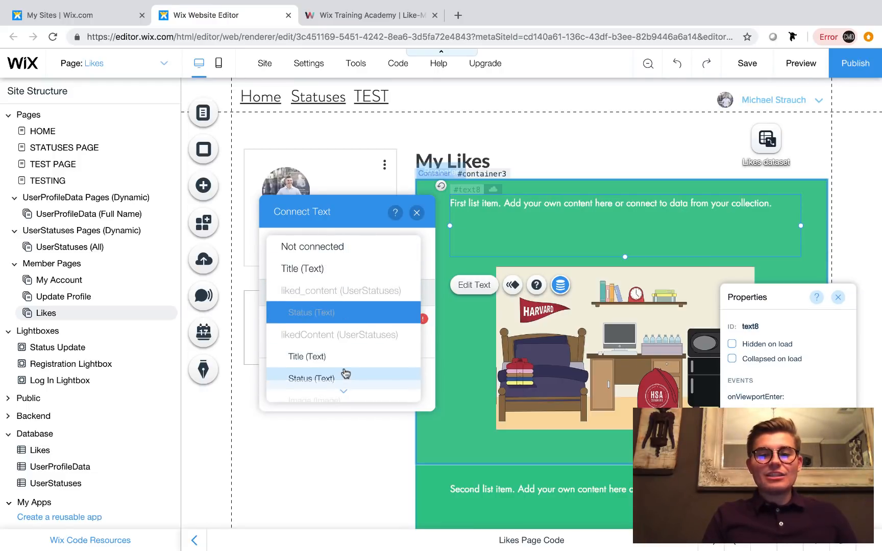
scroll(347, 386, "down", 2)
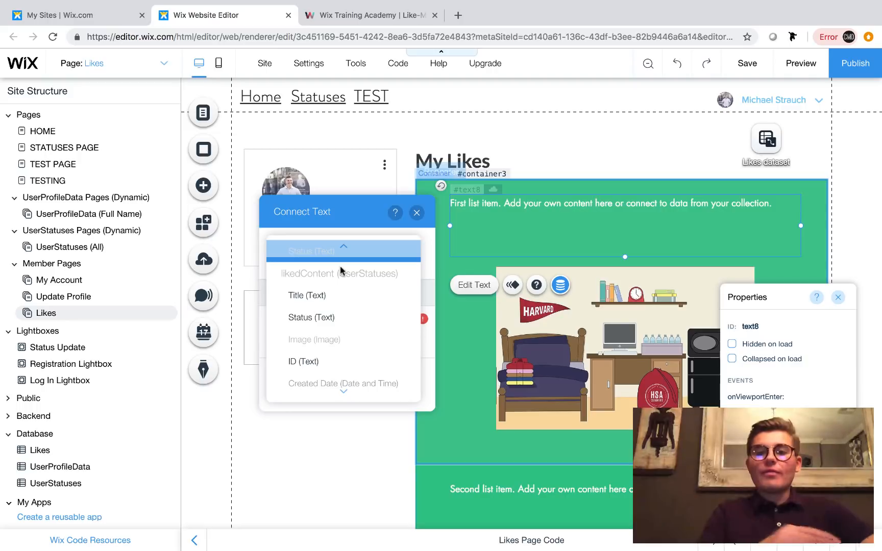
left_click(327, 317)
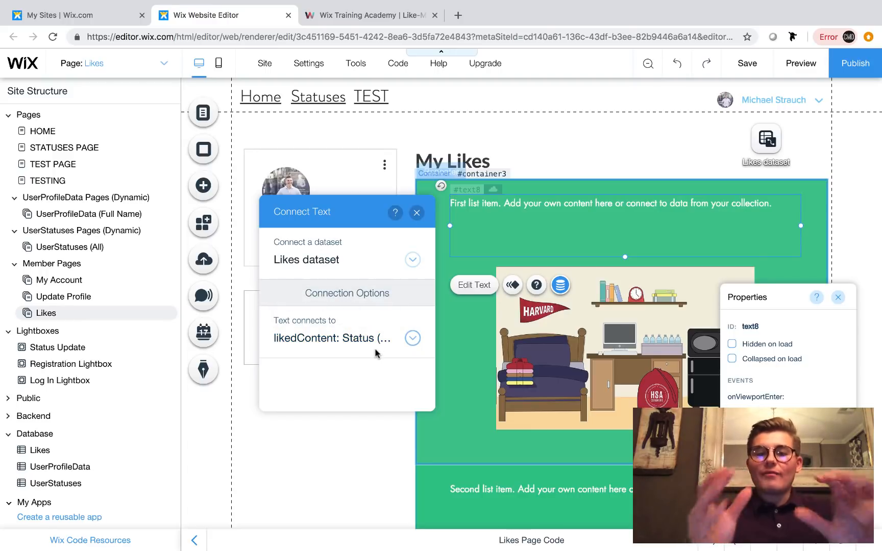
left_click(417, 215)
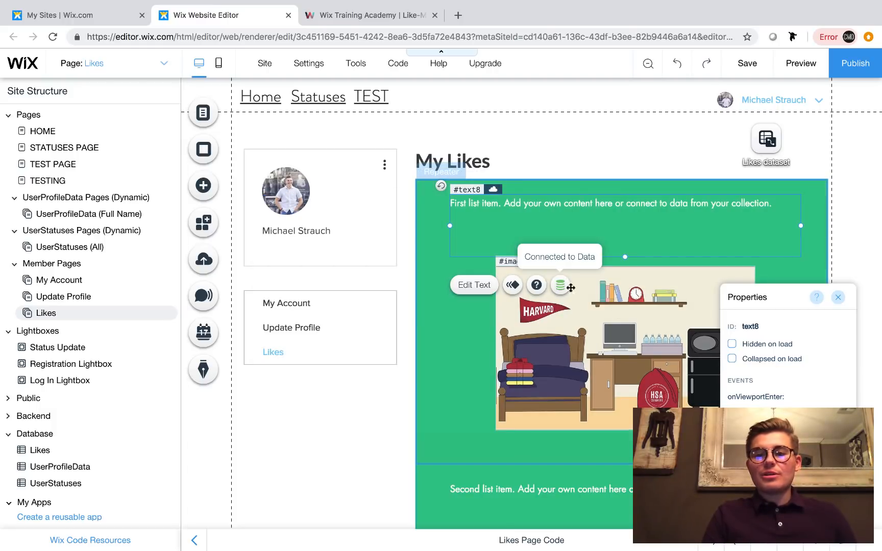
Step: Close the element properties and connect the repeater image's source to likedContent: Image from the Likes dataset
left_click(839, 297)
left_click(740, 278)
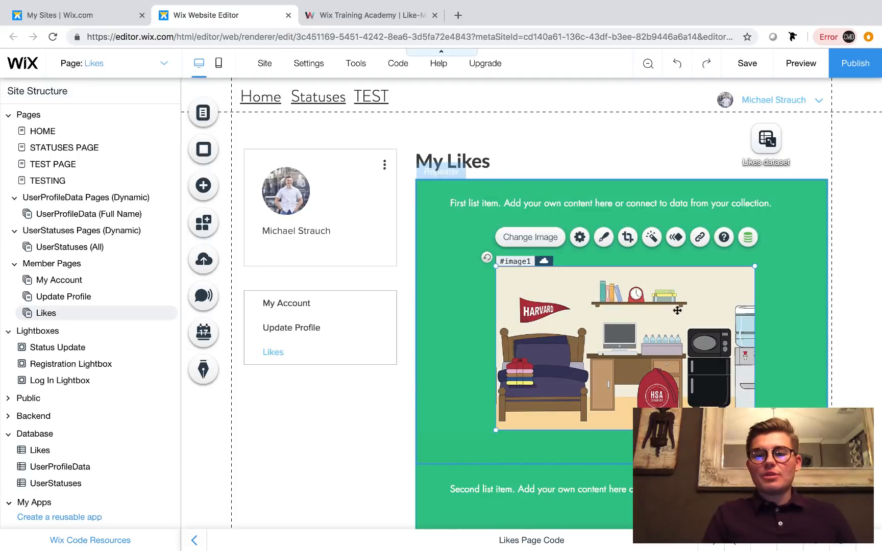
left_click(748, 239)
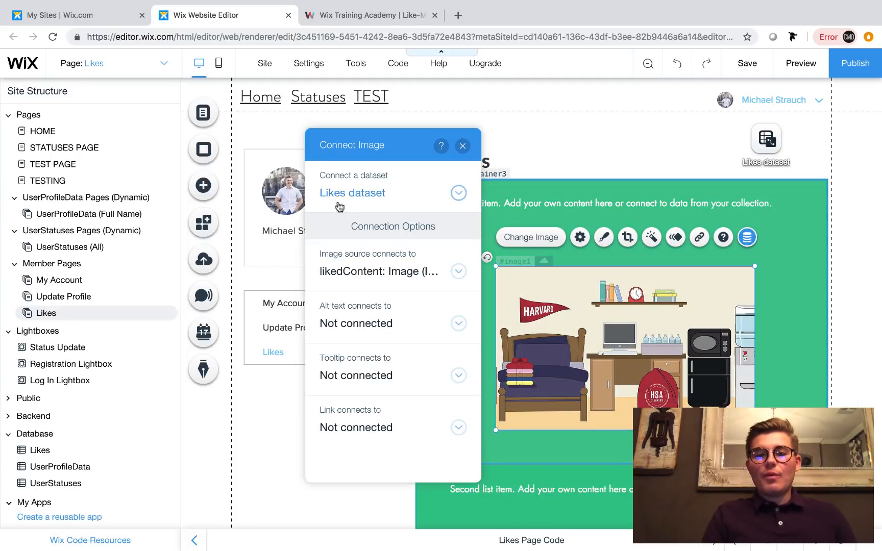
left_click(378, 273)
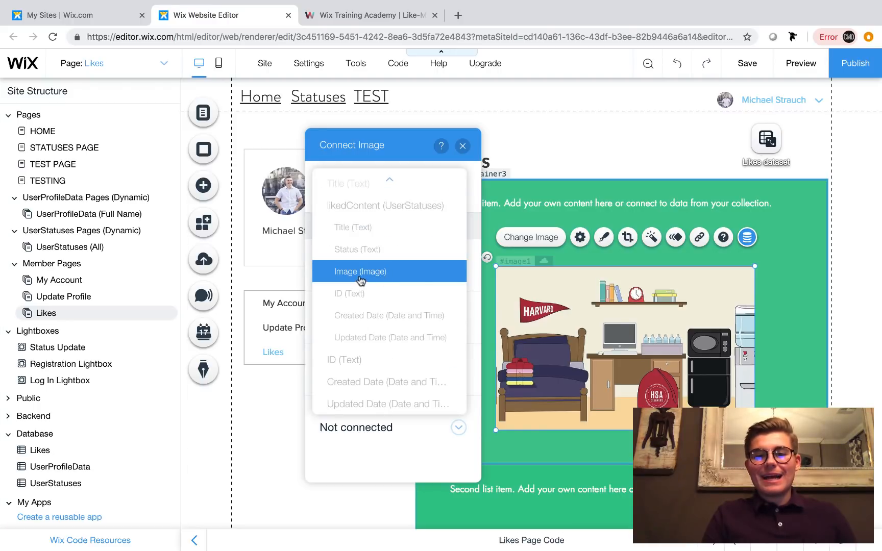
left_click(361, 280)
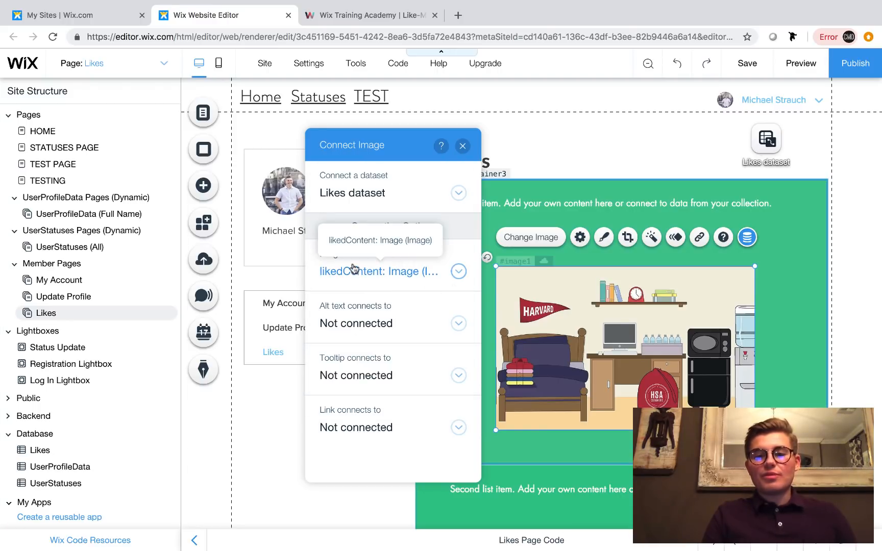
left_click(462, 146)
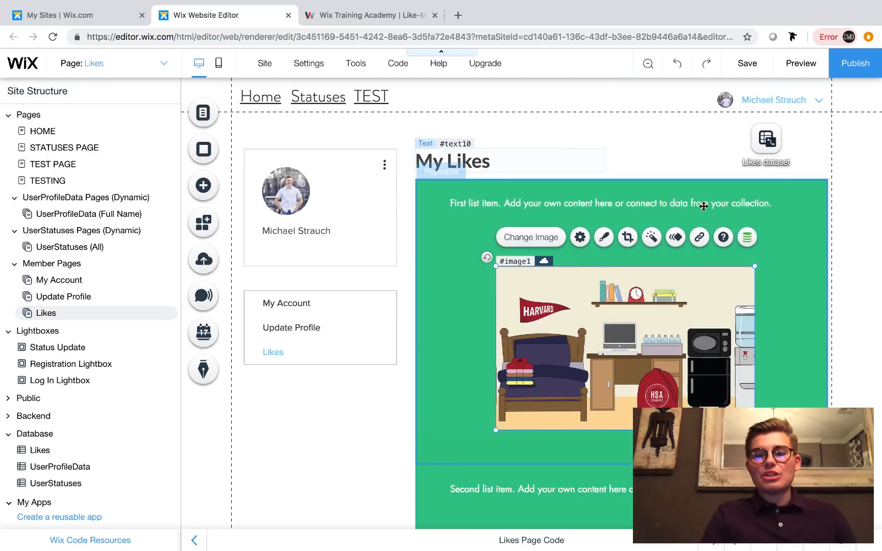
left_click(844, 296)
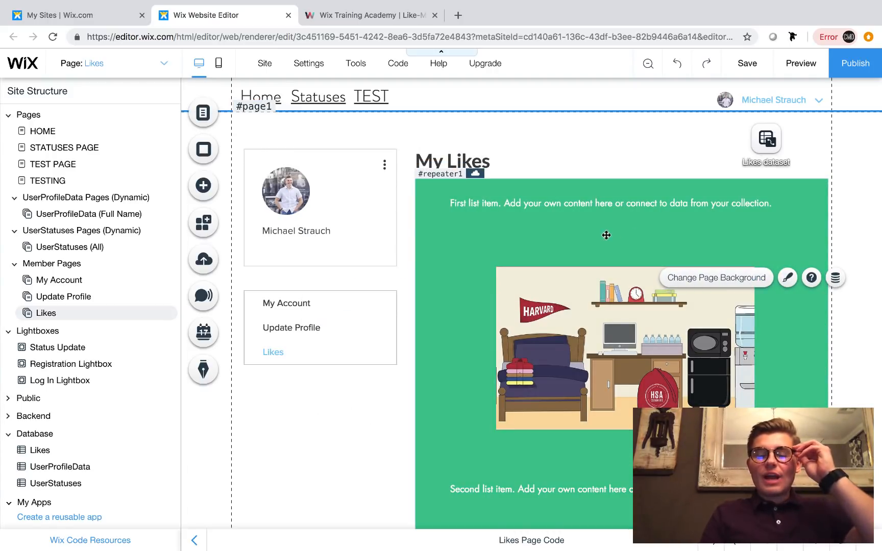
left_click(429, 203)
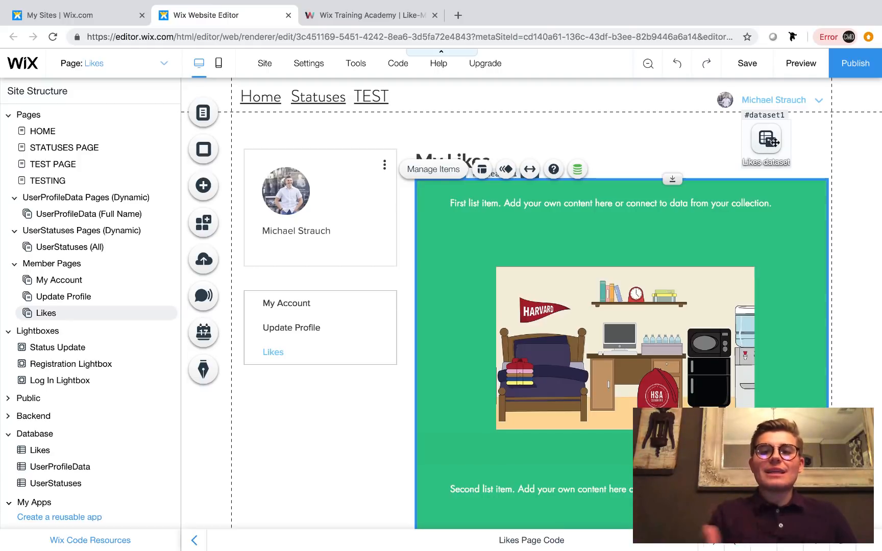
left_click(587, 225)
left_click(609, 322)
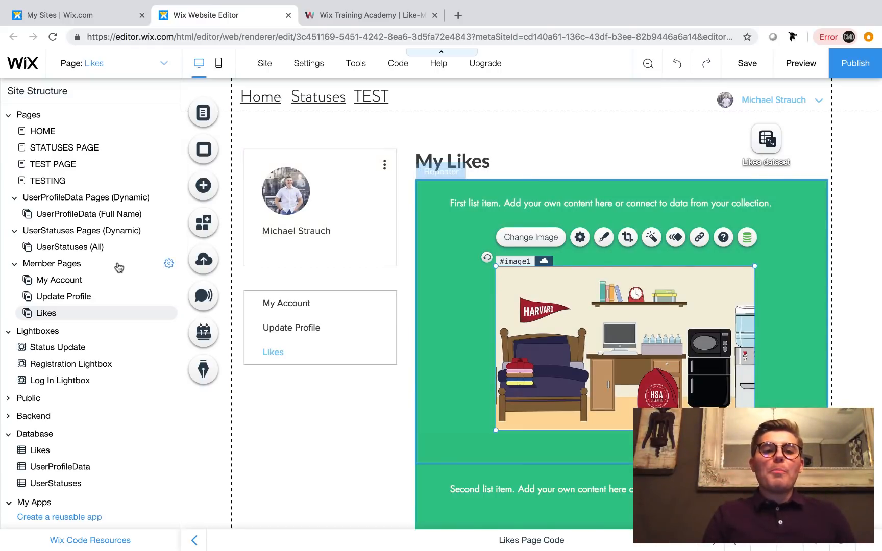
Step: Return to the UserStatuses (All) page and bring up its page code at the onReady section for the like heart
left_click(77, 247)
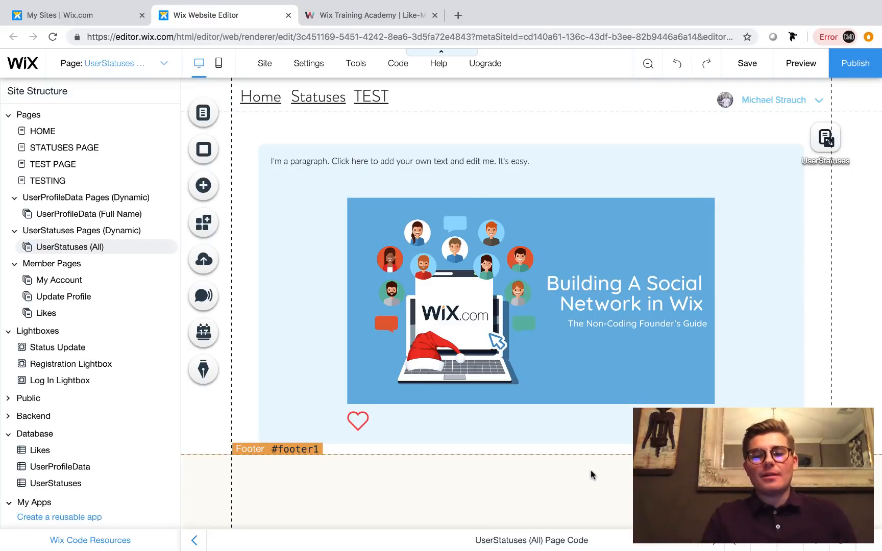
left_click(871, 546)
scroll(328, 494, "down", 6)
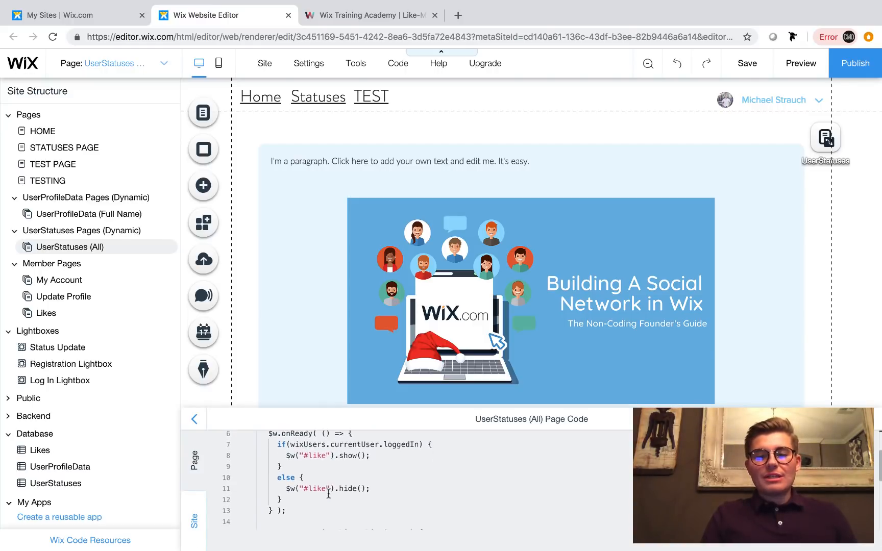
Step: Examine the wix-users, wix-data and wix-location imports and the onReady login check in the page code
scroll(328, 494, "up", 6)
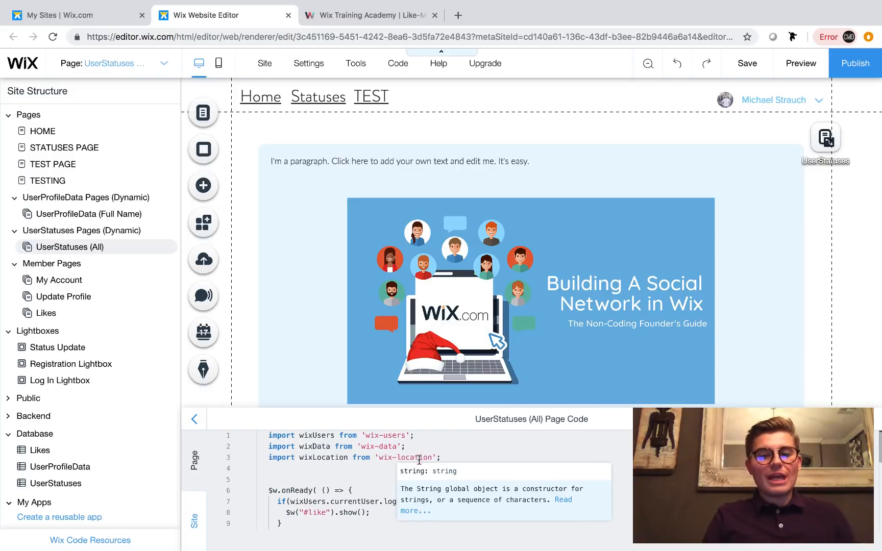
scroll(416, 460, "down", 1)
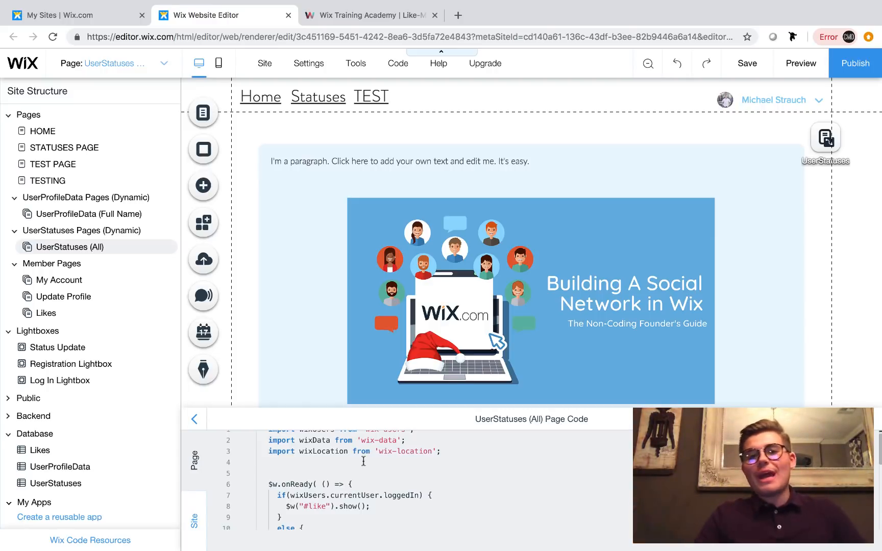
scroll(364, 461, "down", 2)
scroll(364, 461, "up", 1)
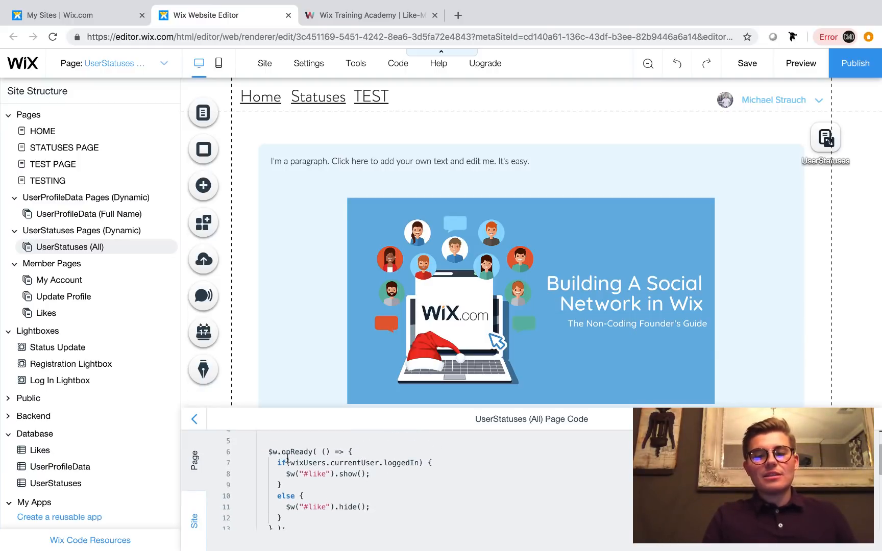
scroll(354, 474, "down", 1)
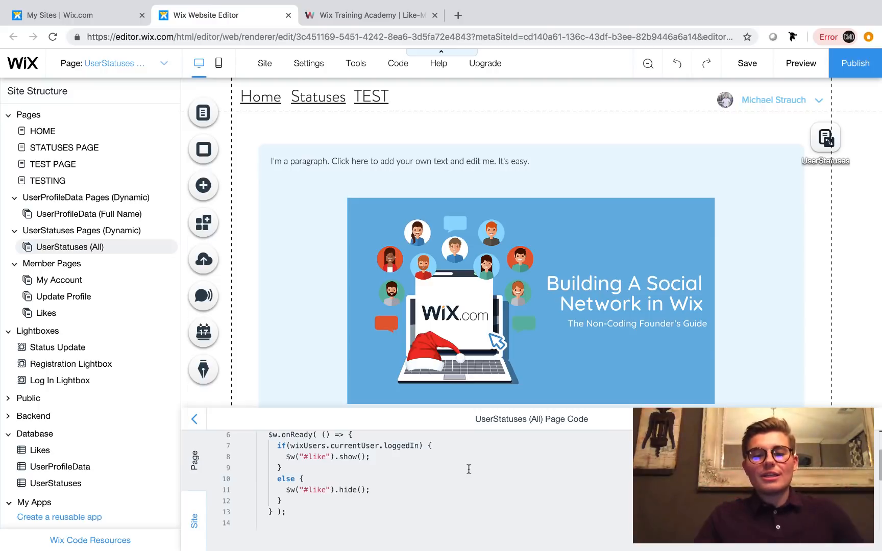
scroll(469, 469, "down", 1)
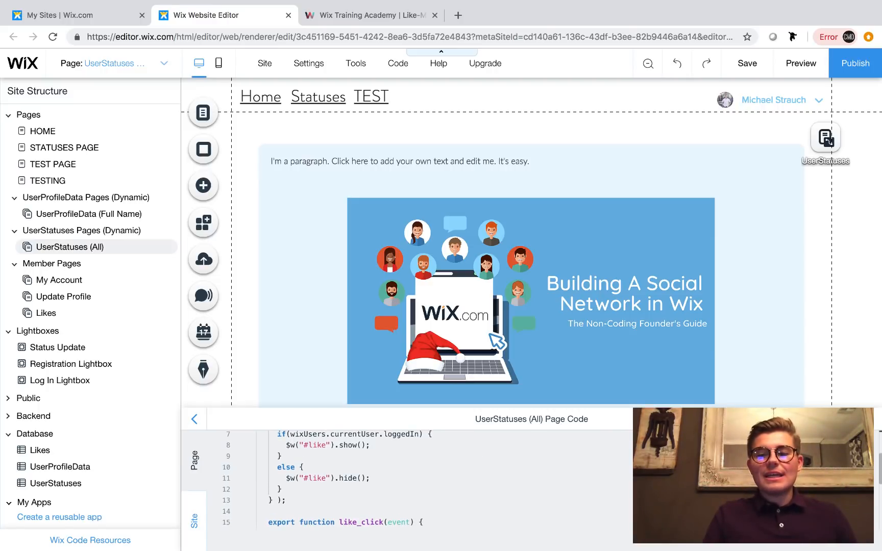
Step: Turn on the display of element properties for the heart below the status image and check its ID
scroll(678, 331, "down", 3)
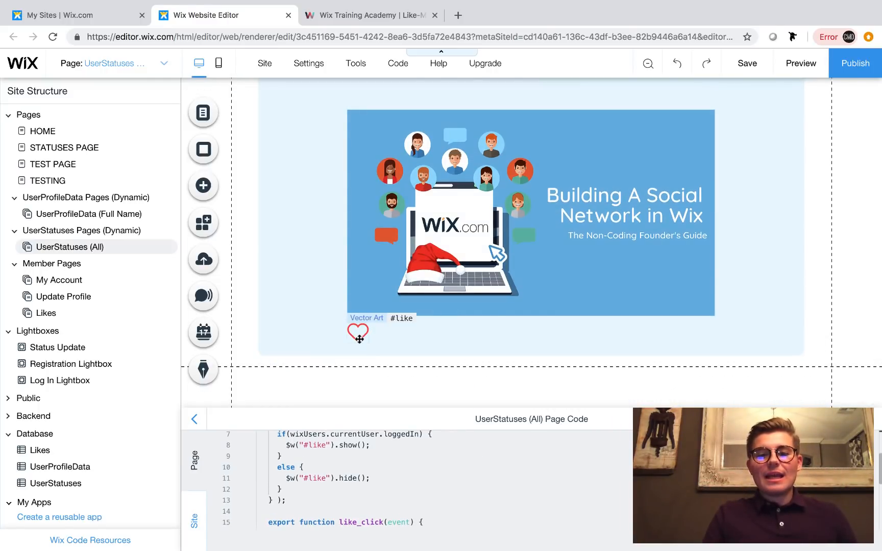
left_click(360, 339)
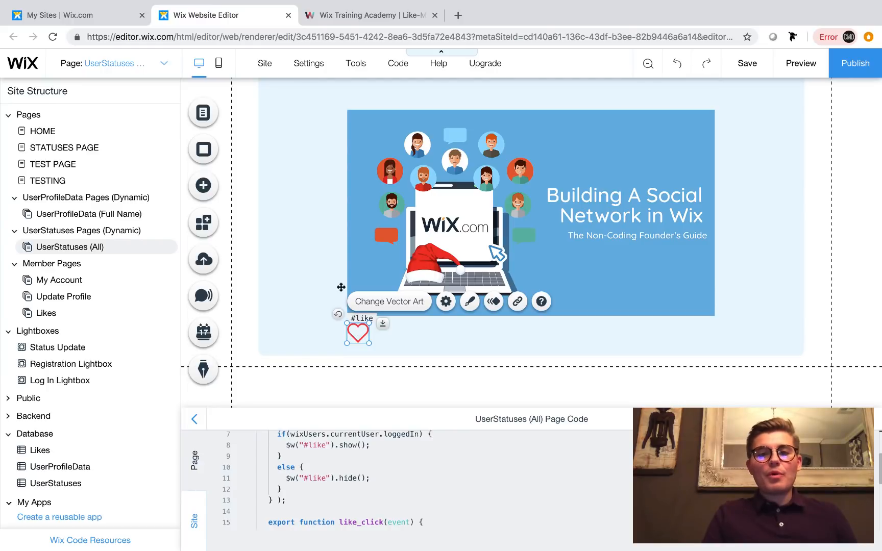
left_click(355, 63)
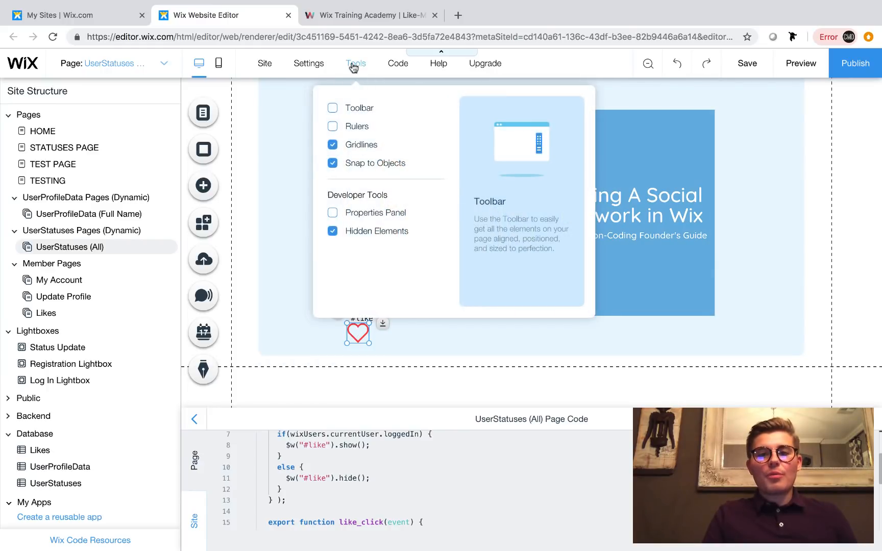
left_click(365, 215)
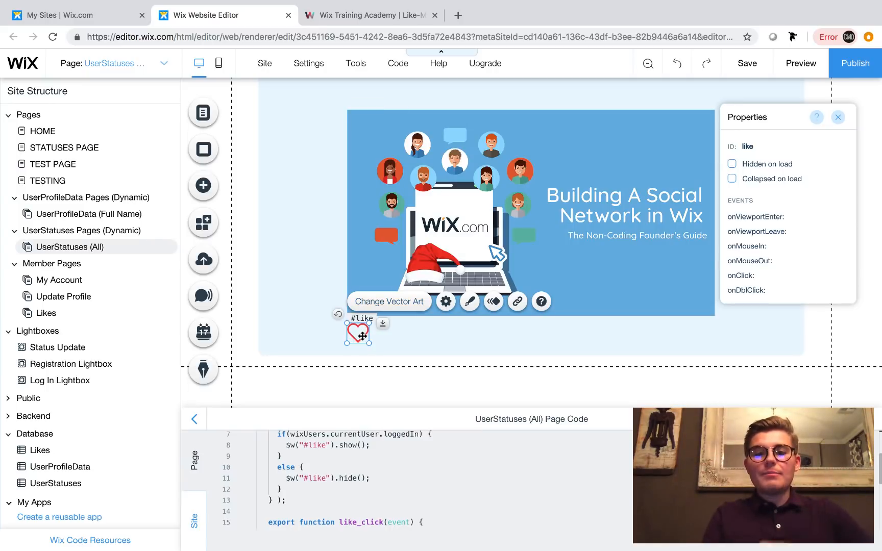
left_click(750, 148)
Step: Fill the like_click function with code inserting the current UserStatuses item's _id into Likes as likedContent, showing #contentLiked and hiding #like
left_click(352, 498)
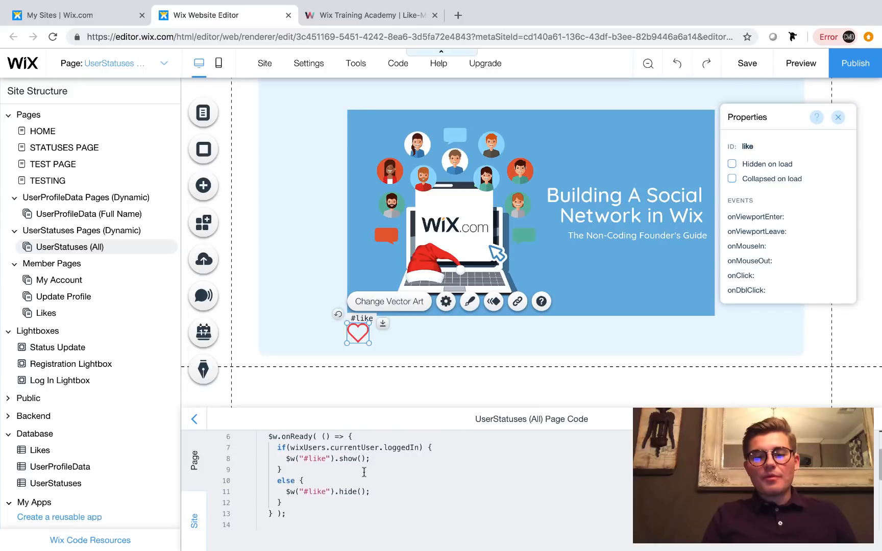
type("wixData.insert('Likes',     {likedContent: $w('#UserStatuses').getCurrentItem()._id}),     $w('#contentLiked').show(),     $w('#like').hide();     }")
scroll(364, 472, "down", 1)
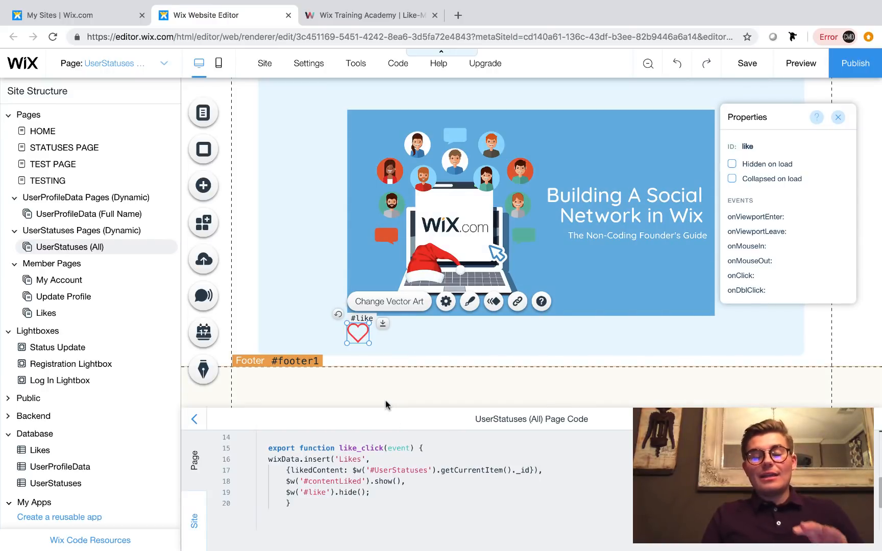
Step: Review the page code from the onReady login check through the like_click function
scroll(365, 484, "up", 2)
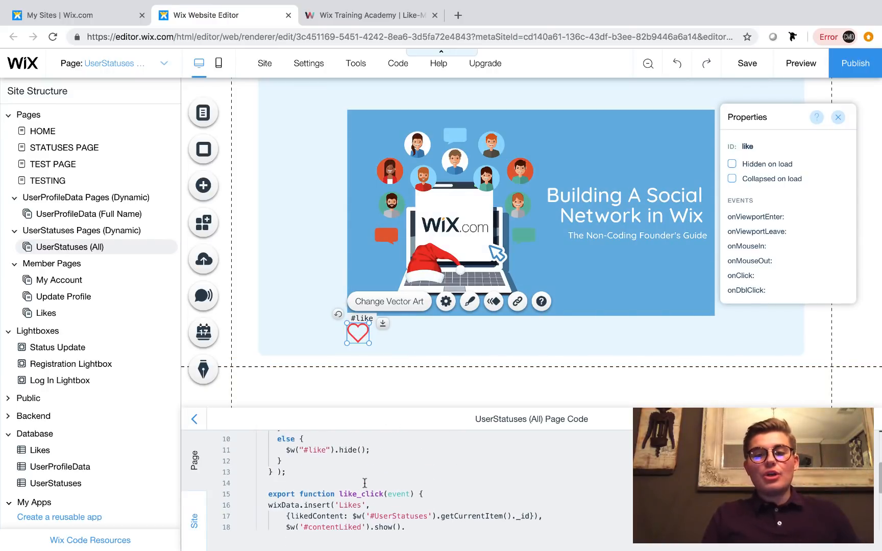
scroll(360, 334, "up", 1)
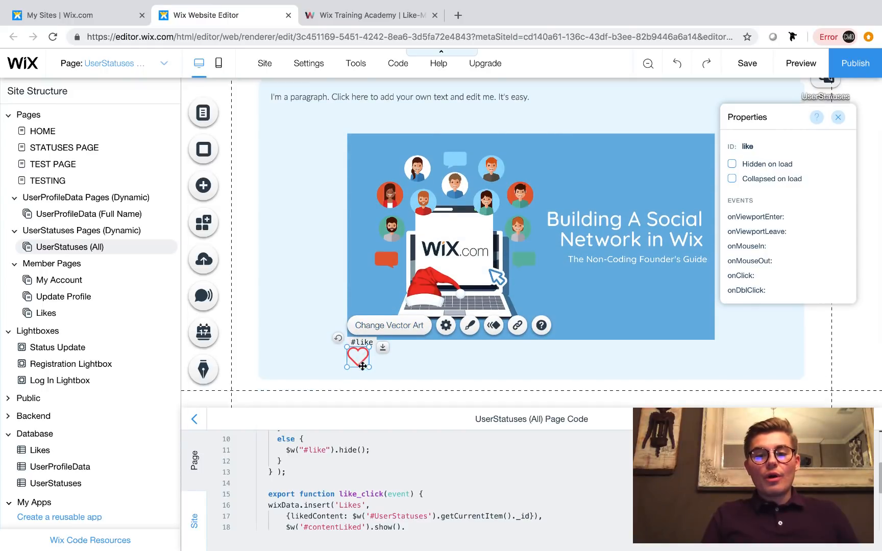
scroll(359, 336, "down", 1)
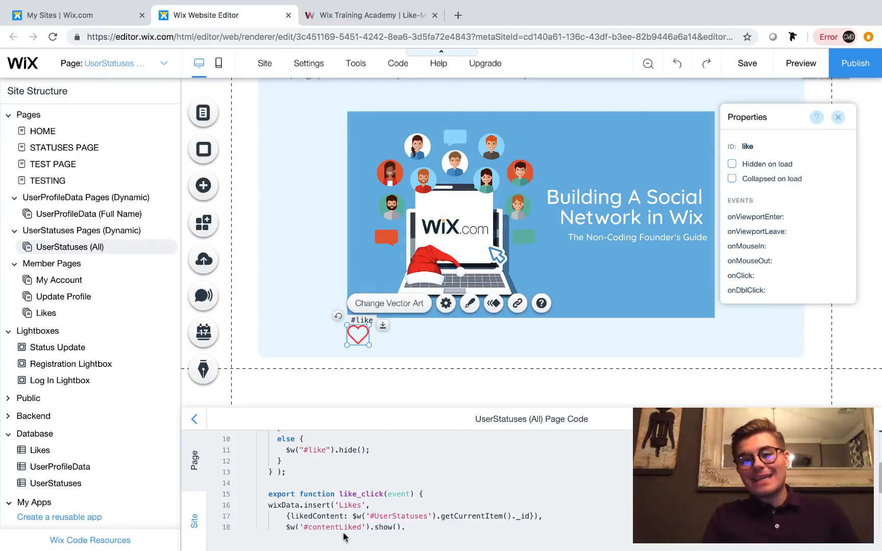
scroll(348, 495, "down", 1)
scroll(347, 495, "up", 2)
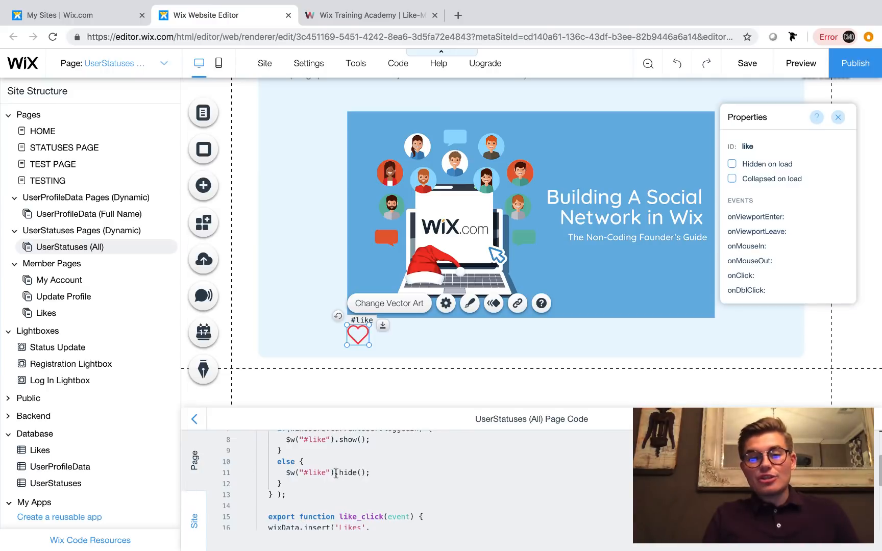
scroll(337, 475, "down", 2)
scroll(341, 479, "down", 2)
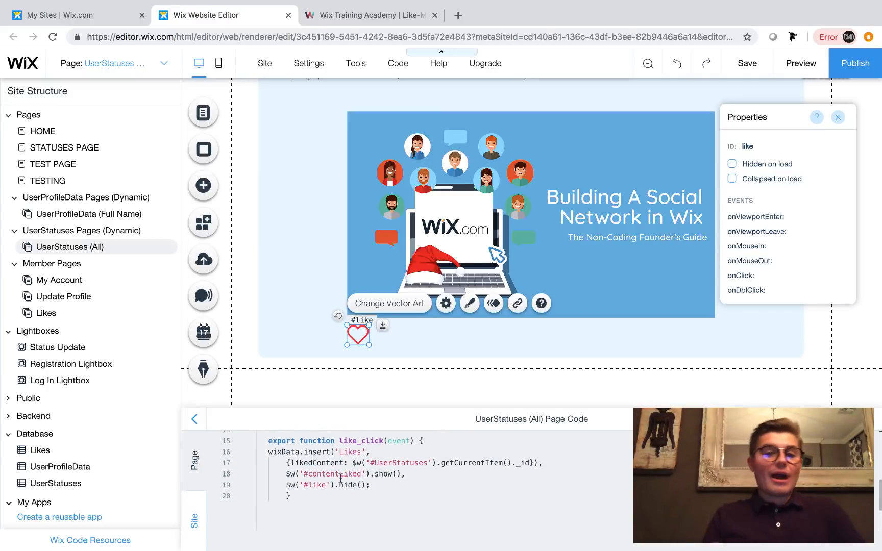
scroll(341, 479, "up", 4)
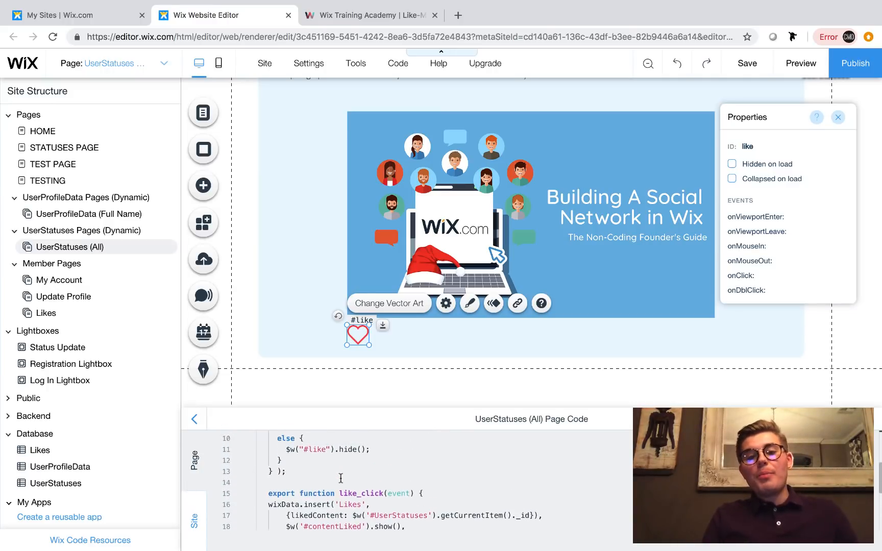
scroll(341, 479, "up", 2)
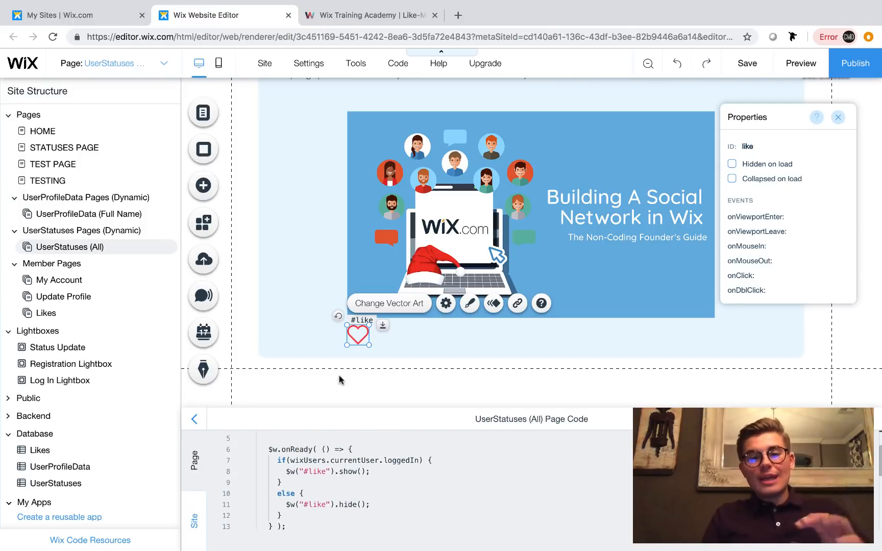
Step: Check that the #like references in the onReady show and hide lines match the heart's ID
left_click(326, 471)
left_click_drag(327, 471, 316, 472)
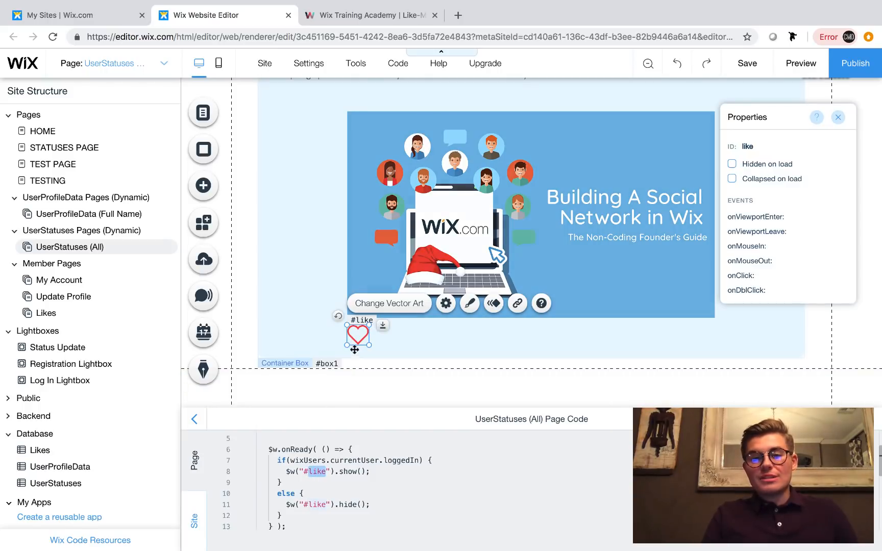
left_click(323, 504)
left_click_drag(326, 505, 312, 505)
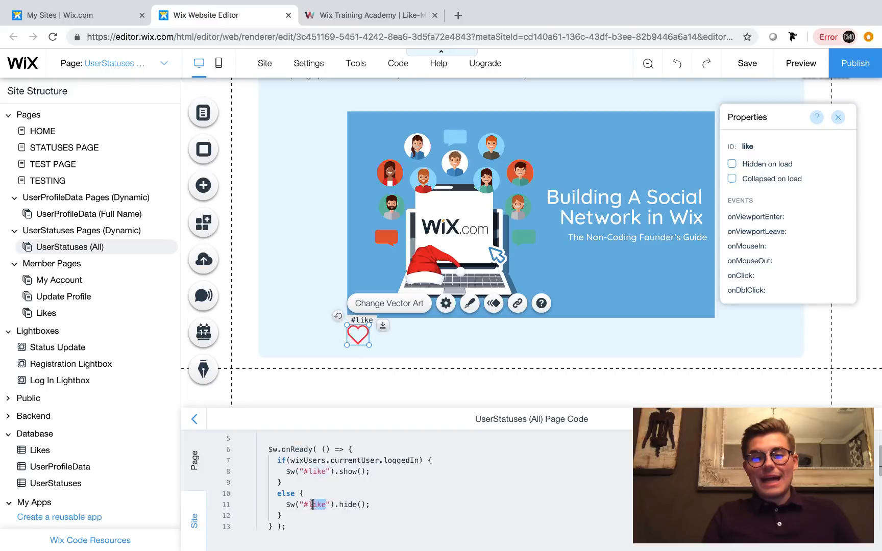
left_click(369, 508)
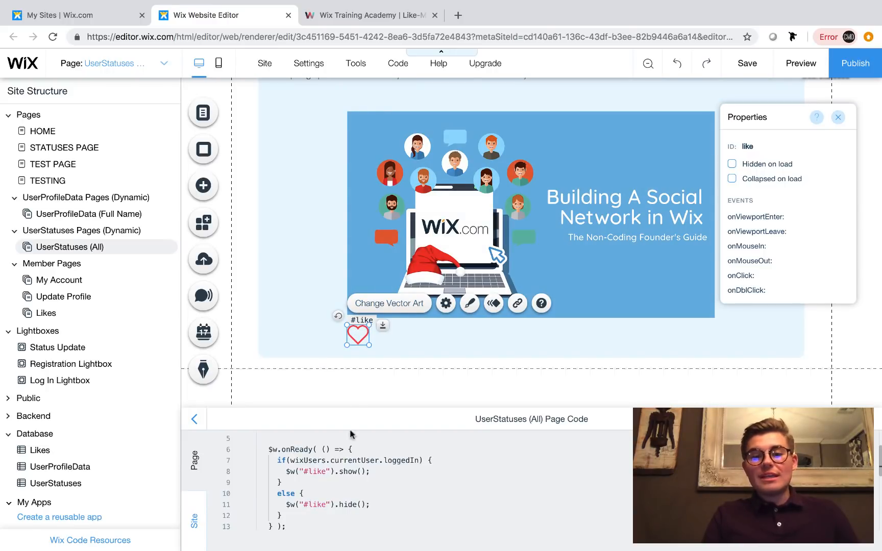
left_click_drag(326, 474, 309, 474)
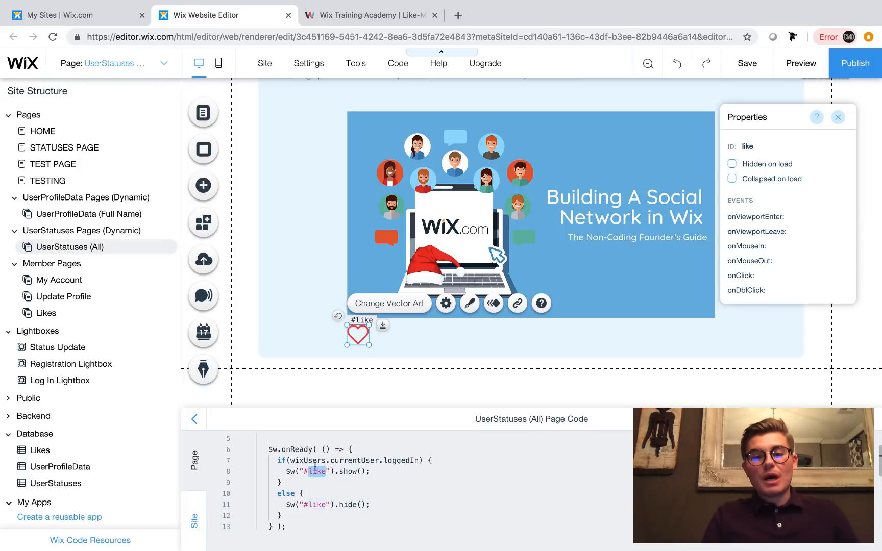
left_click(356, 492)
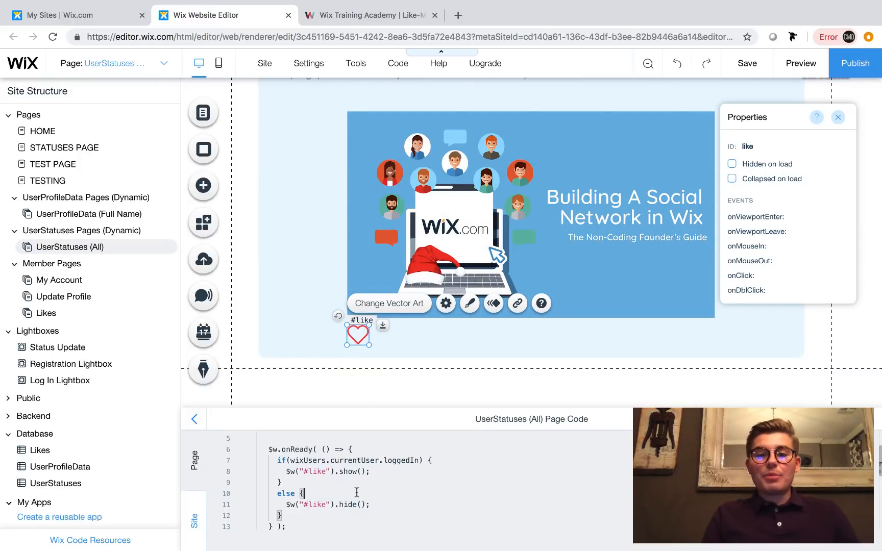
Step: Cut the body of the like_click function out of the page code and delete the function's remaining lines
scroll(356, 492, "down", 5)
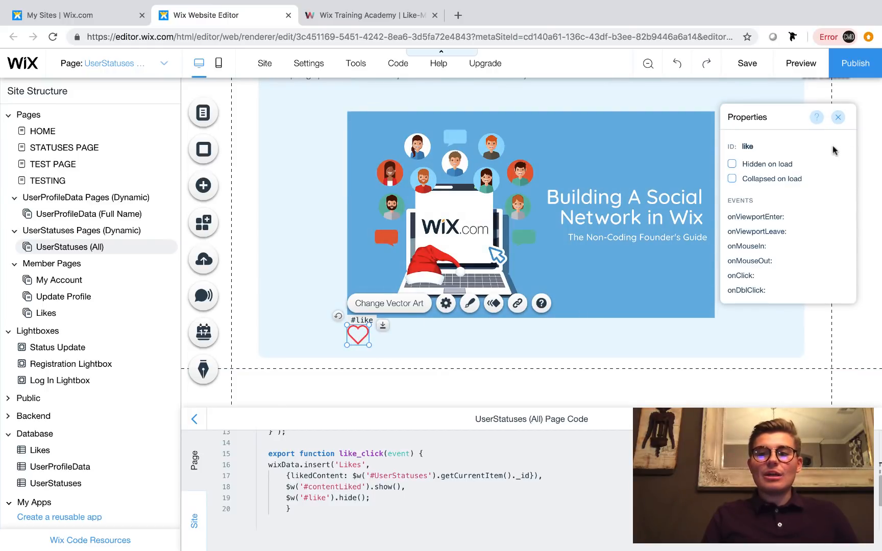
mouse_move(778, 276)
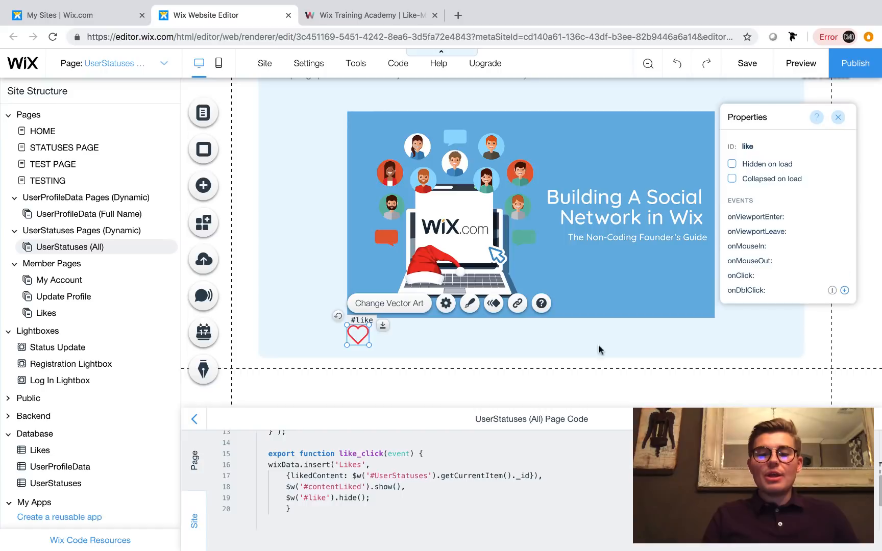
left_click(384, 487)
left_click(384, 382)
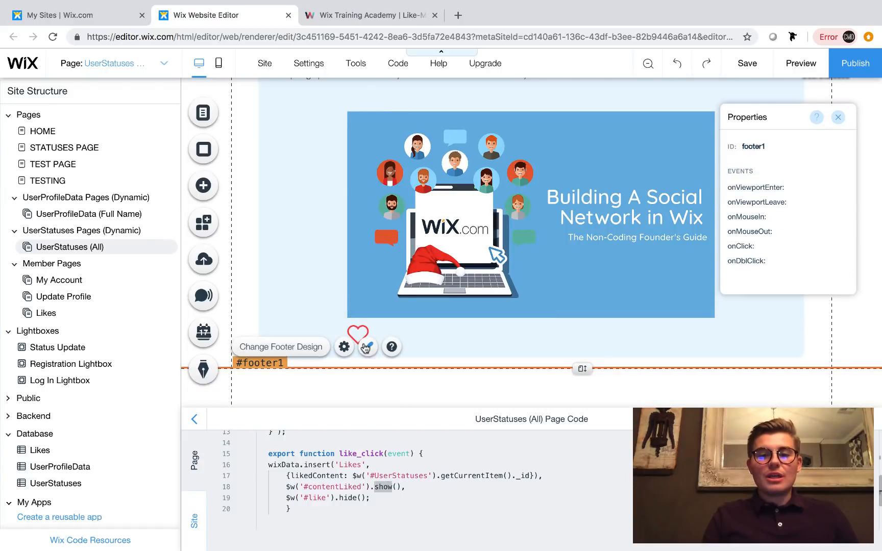
left_click(357, 335)
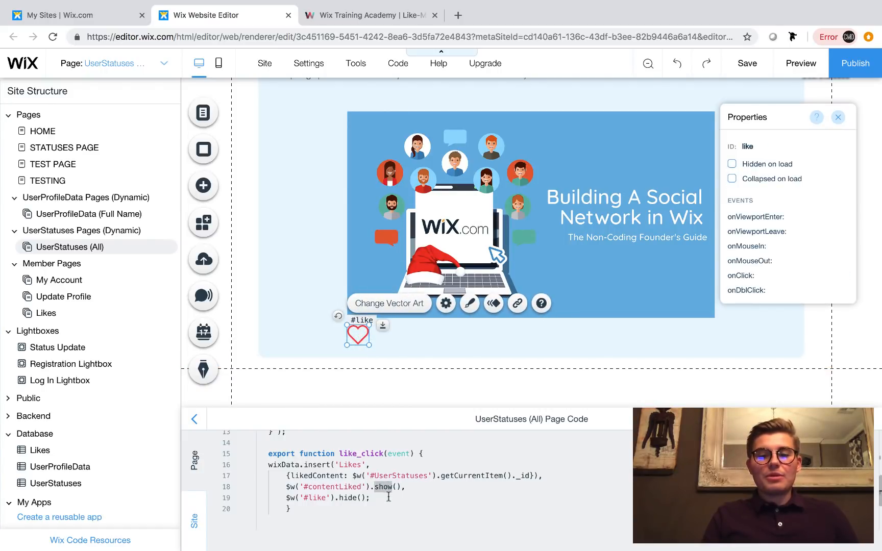
left_click_drag(370, 498, 273, 463)
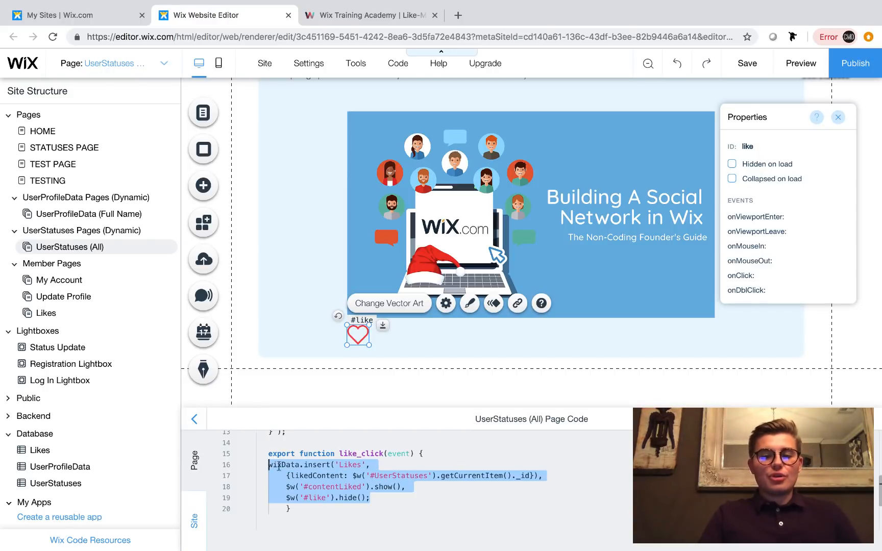
key("super+x")
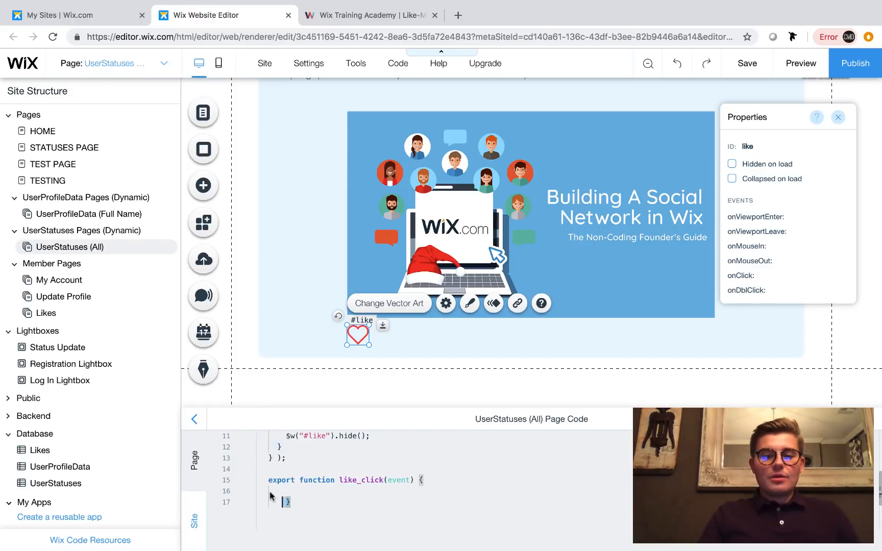
left_click_drag(290, 502, 255, 484)
key("BackSpace")
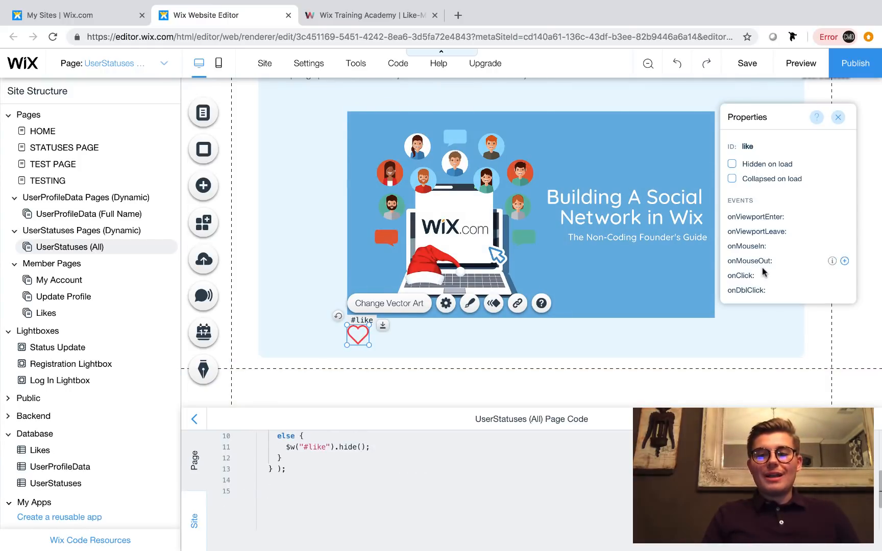
Step: Add an onClick event handler named like_click to the heart and remove the two extra blank lines above its function
mouse_move(775, 279)
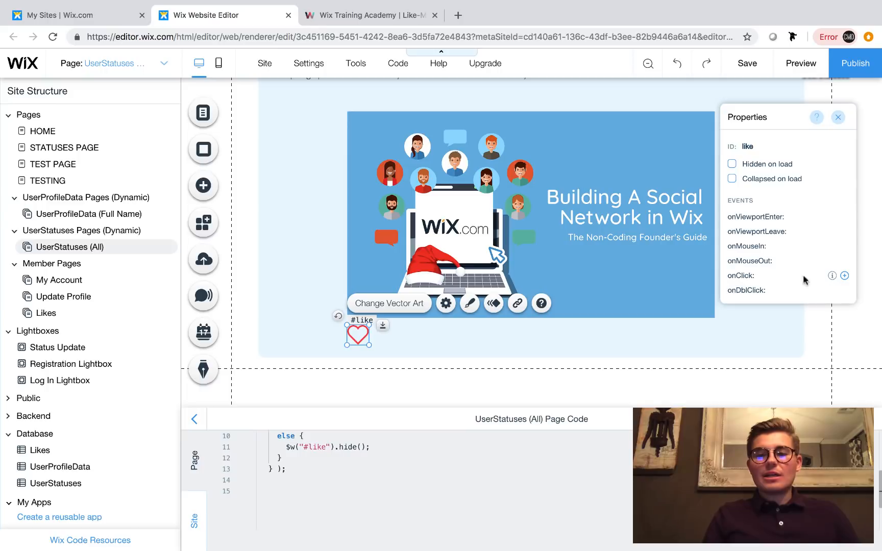
left_click(845, 277)
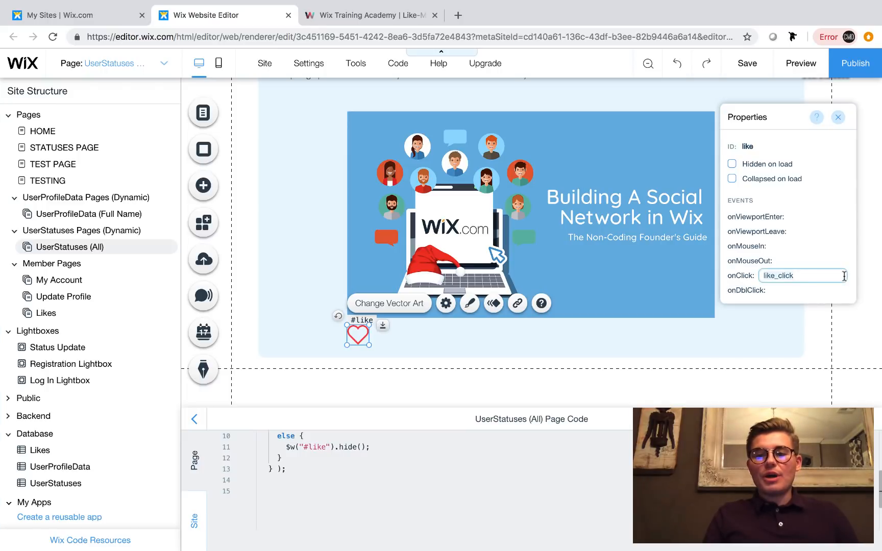
key("Return")
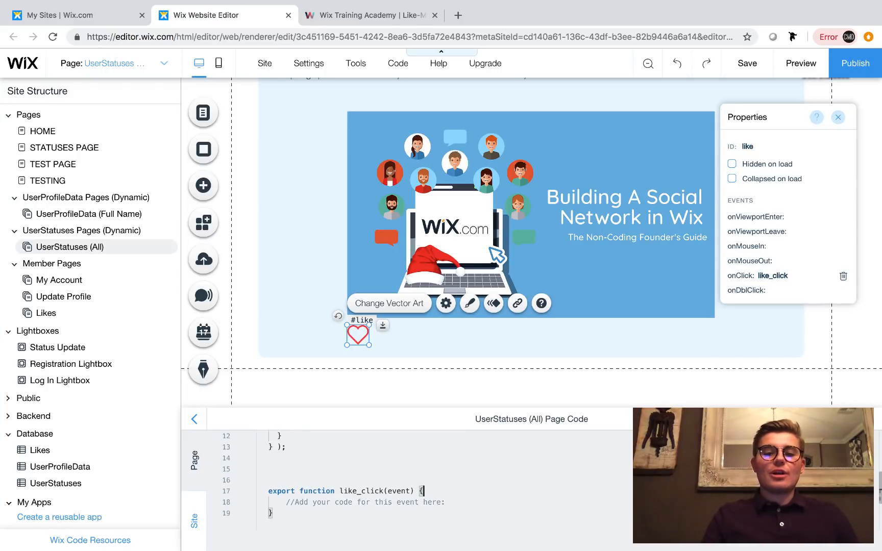
left_click(269, 491)
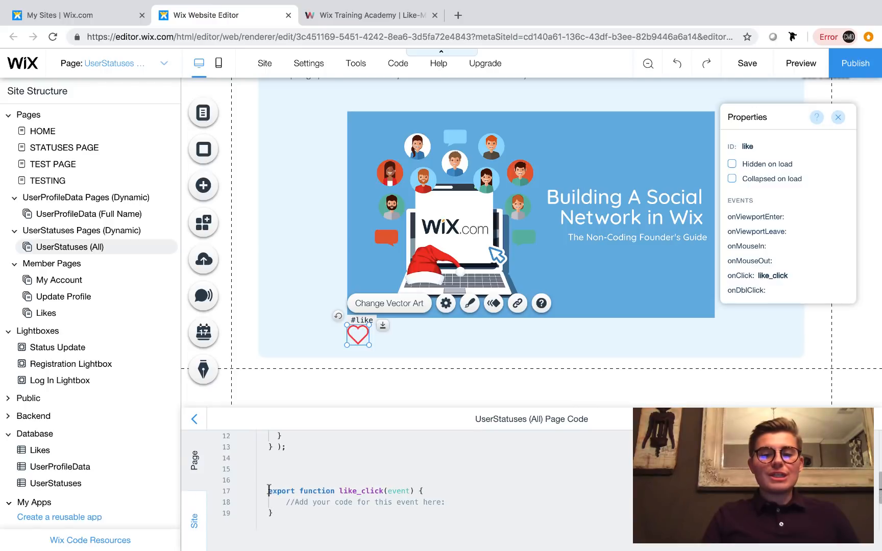
key("BackSpace")
key("BackSpace")
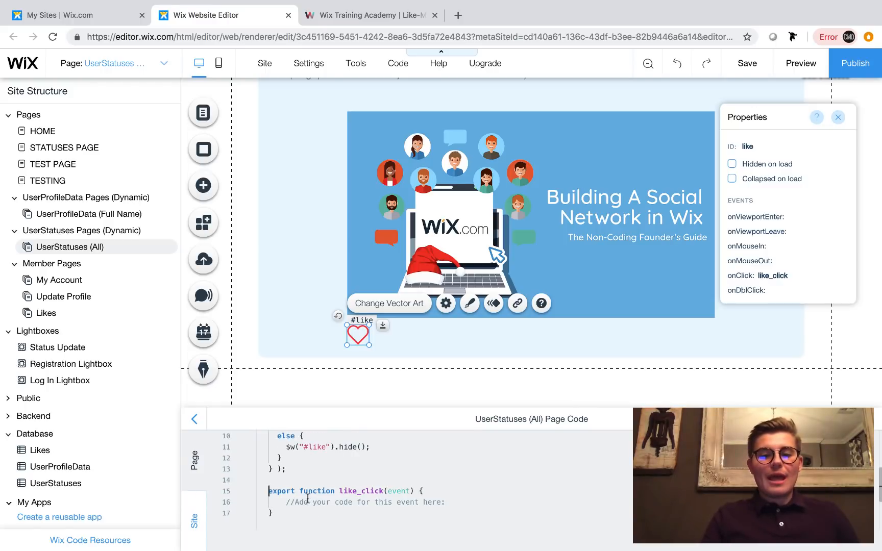
Step: Replace the placeholder comment in the like_click function with the cut code and remove the indent before wixData.insert
left_click_drag(285, 504, 450, 508)
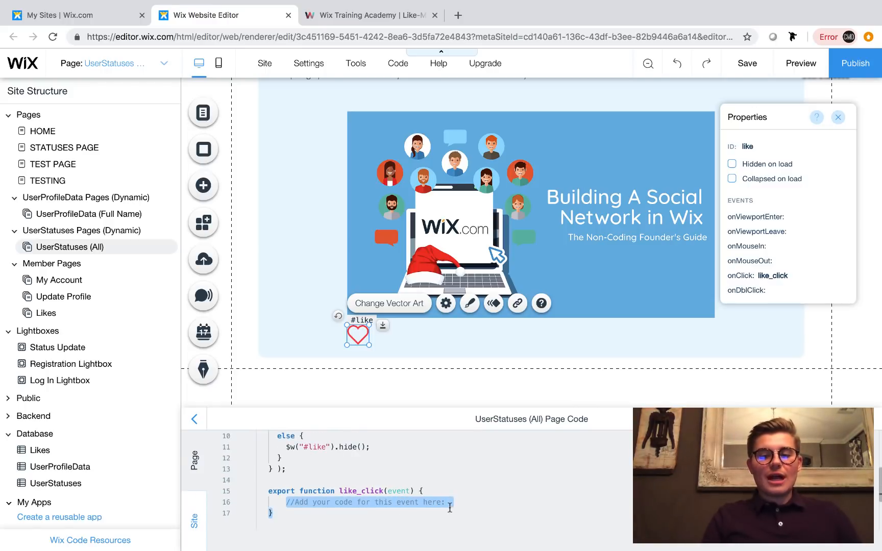
left_click(450, 502)
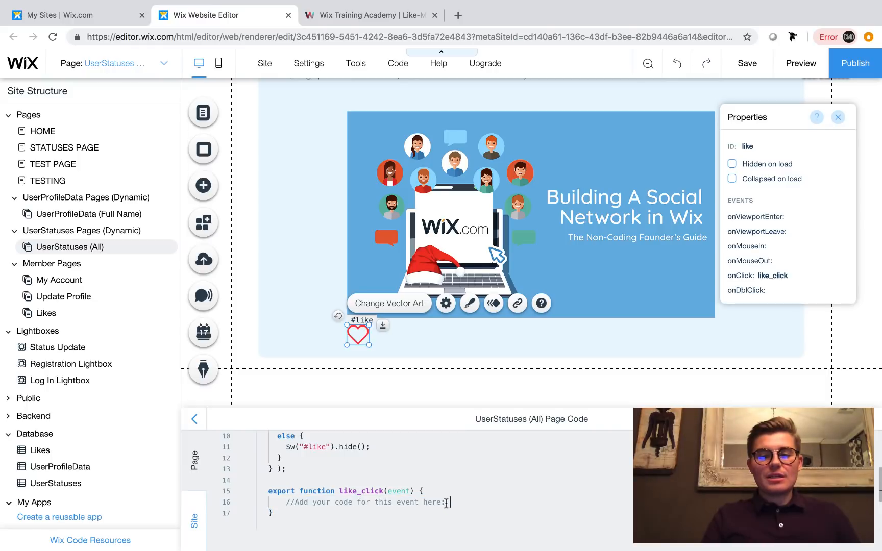
left_click_drag(449, 503, 284, 500)
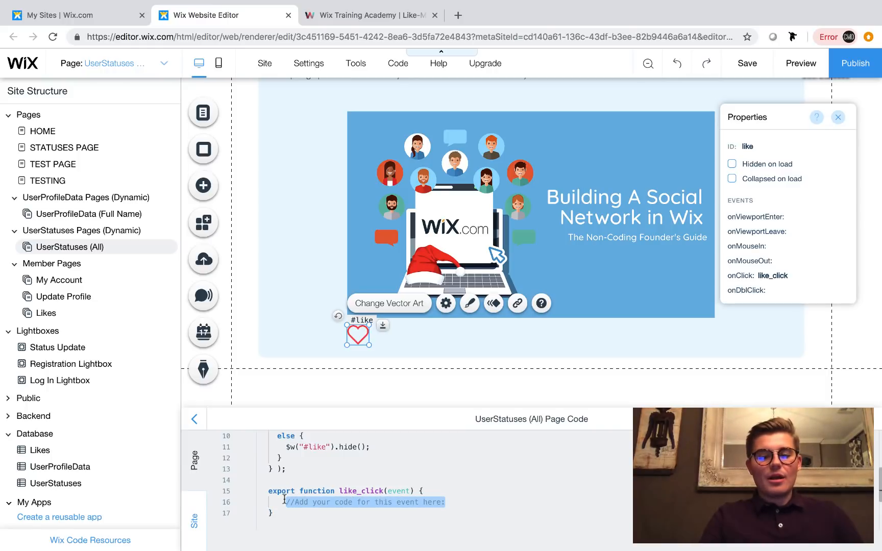
key("super+v")
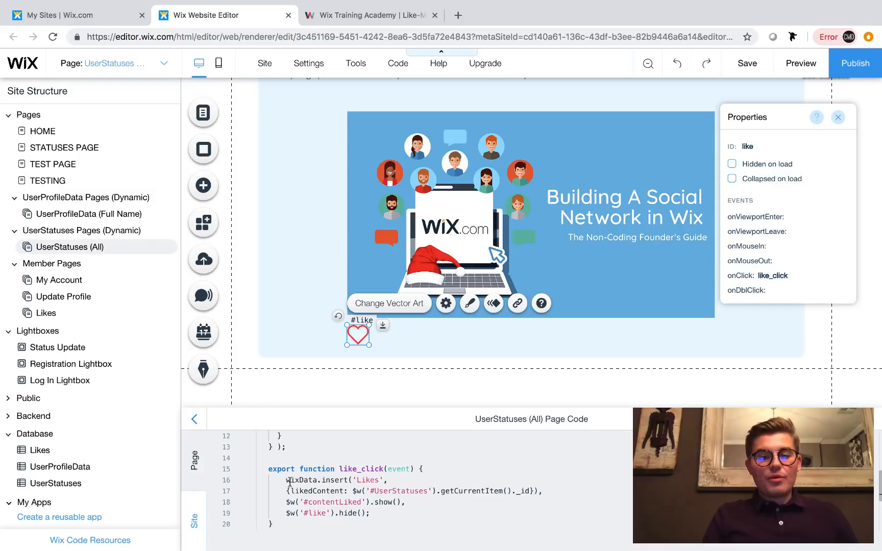
left_click(288, 481)
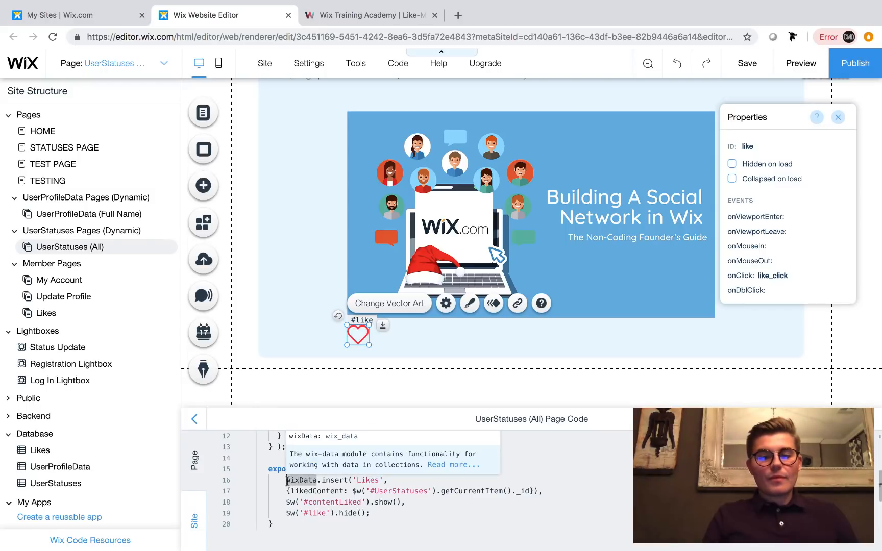
key("BackSpace")
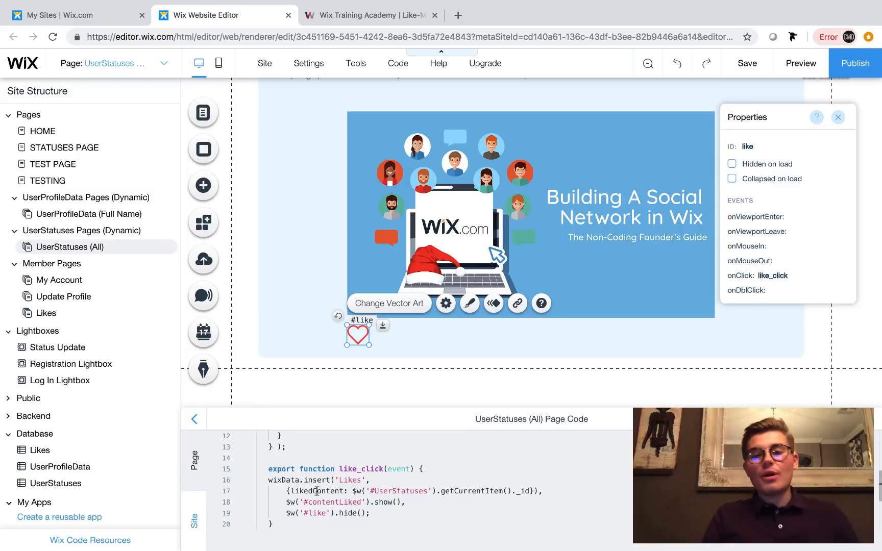
Step: Check that the 'Likes' name in the wixData.insert line matches the collection in the database
left_click(272, 480)
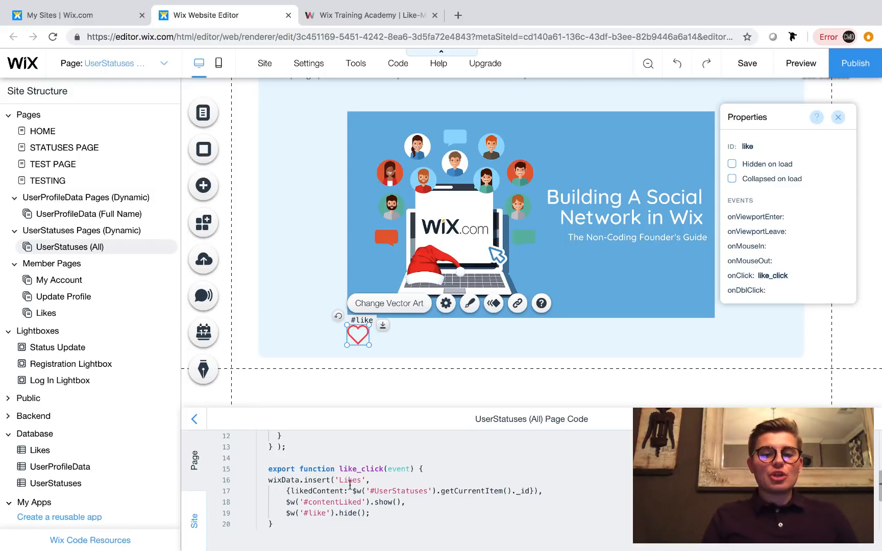
left_click_drag(361, 479, 341, 480)
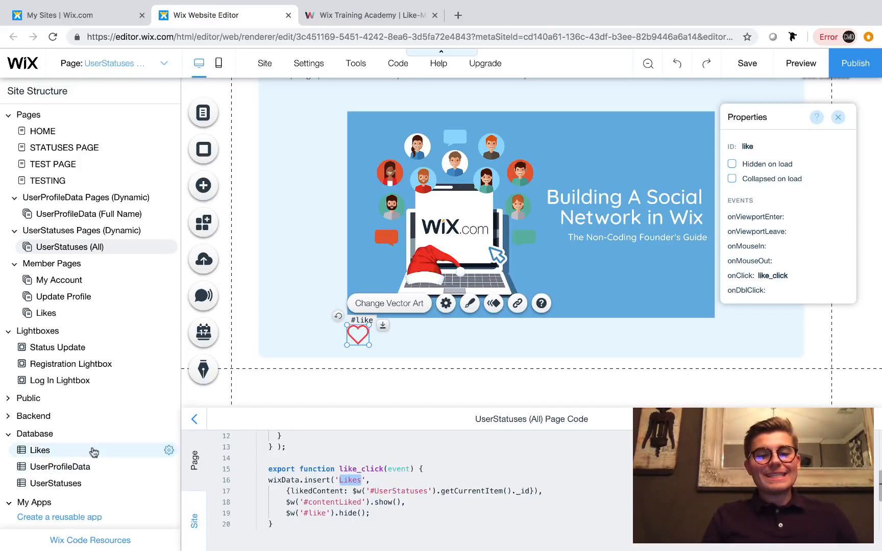
left_click(353, 481)
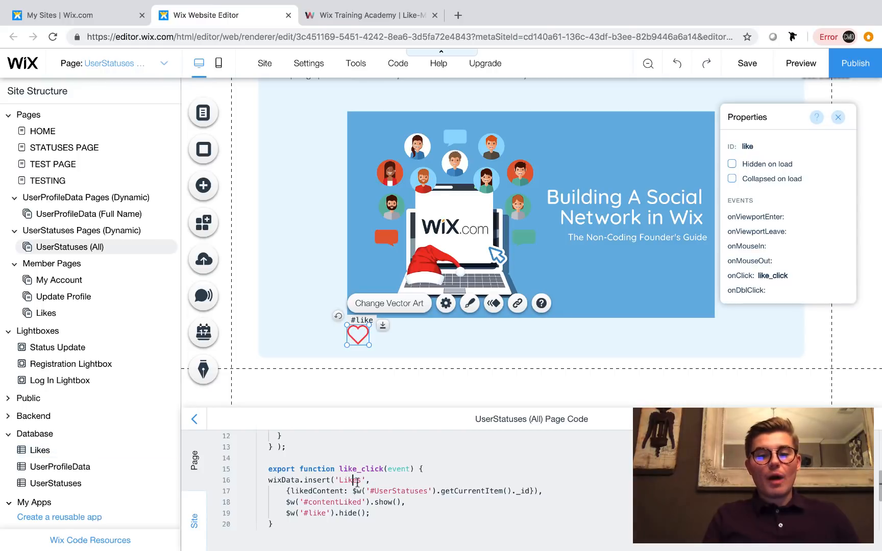
left_click_drag(362, 481, 340, 481)
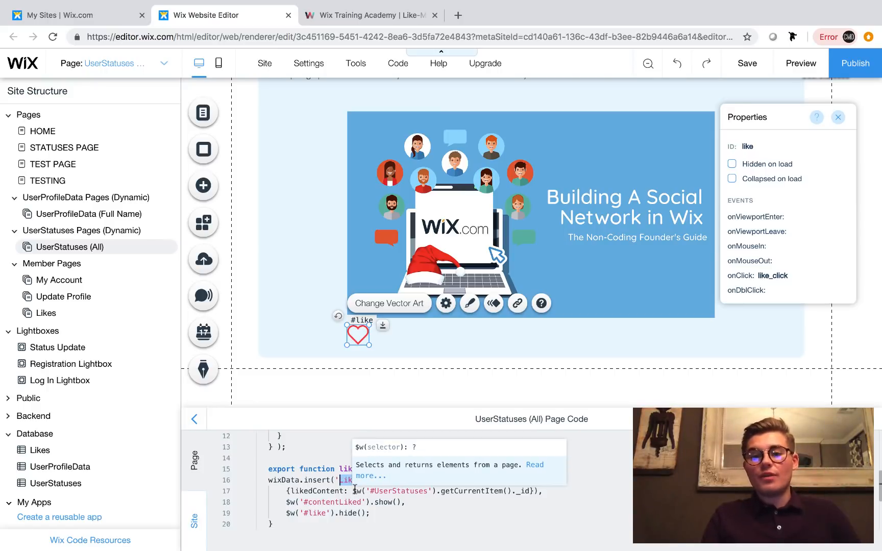
left_click(357, 481)
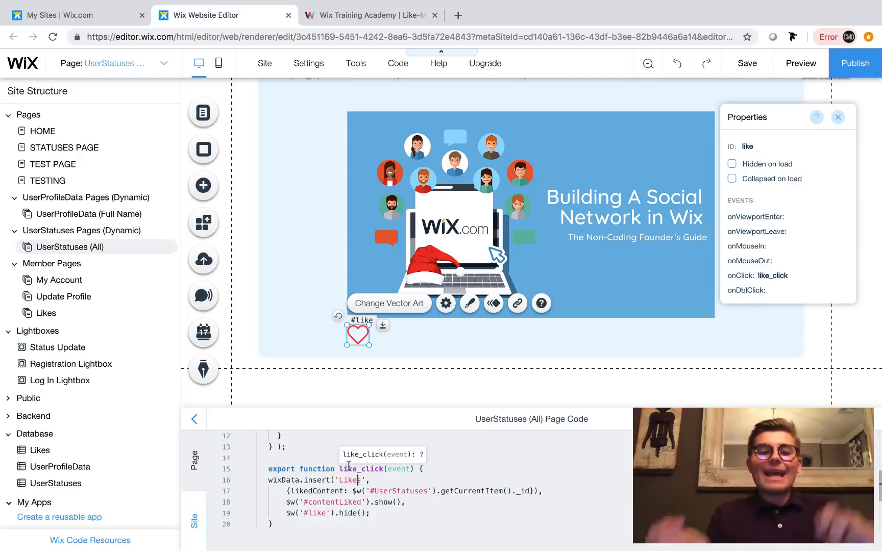
Step: Compare likedContent in the code with the field key in the Likes collection, then return to the UserStatuses (All) page
scroll(315, 488, "down", 2)
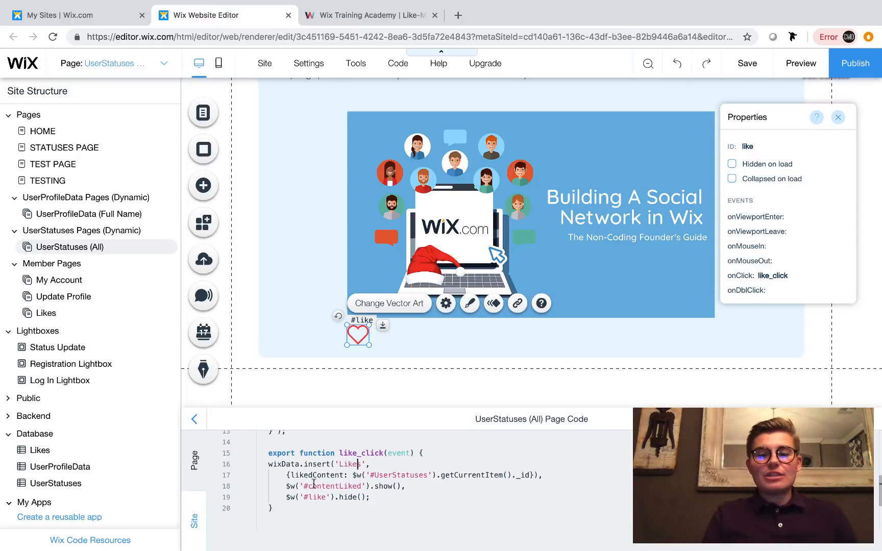
double_click(309, 475)
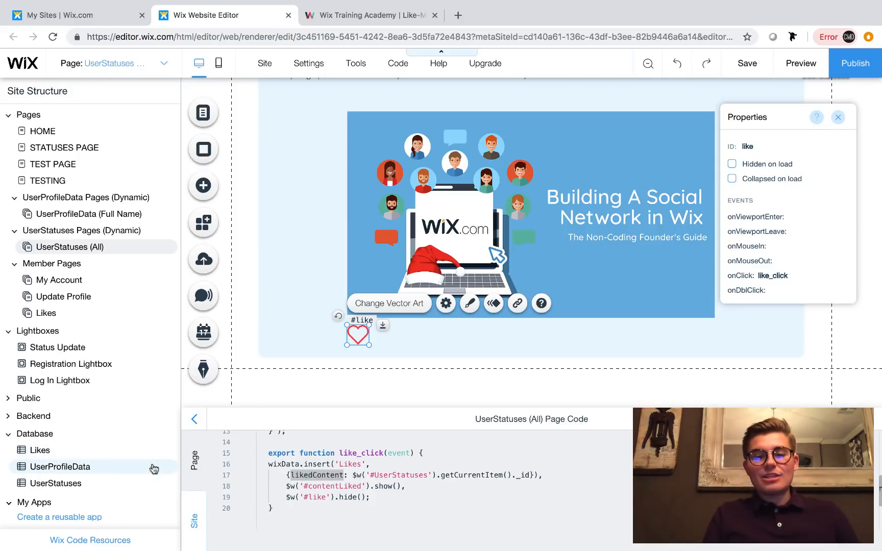
left_click(108, 450)
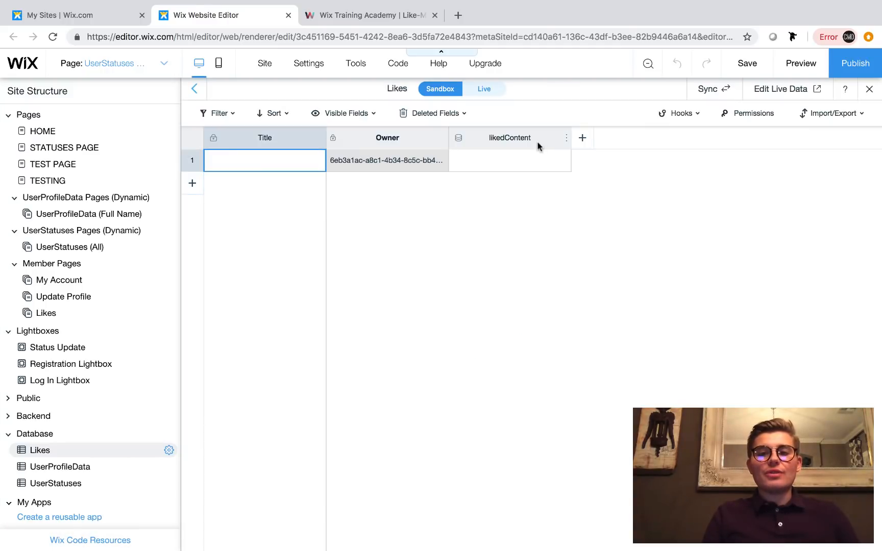
left_click(567, 141)
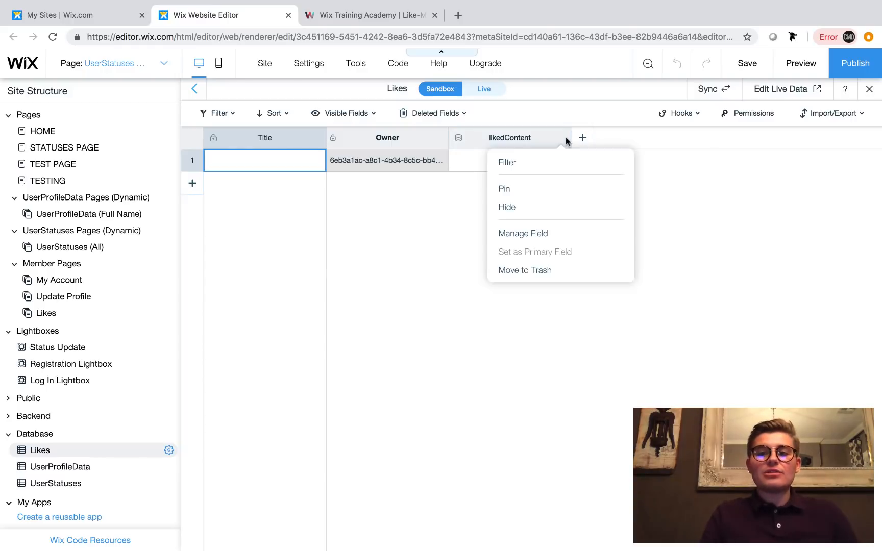
left_click(546, 232)
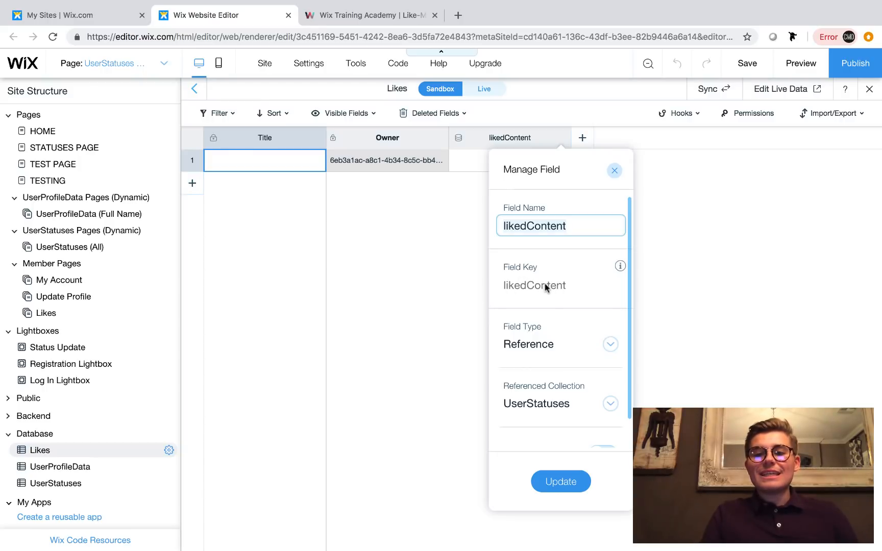
left_click(83, 249)
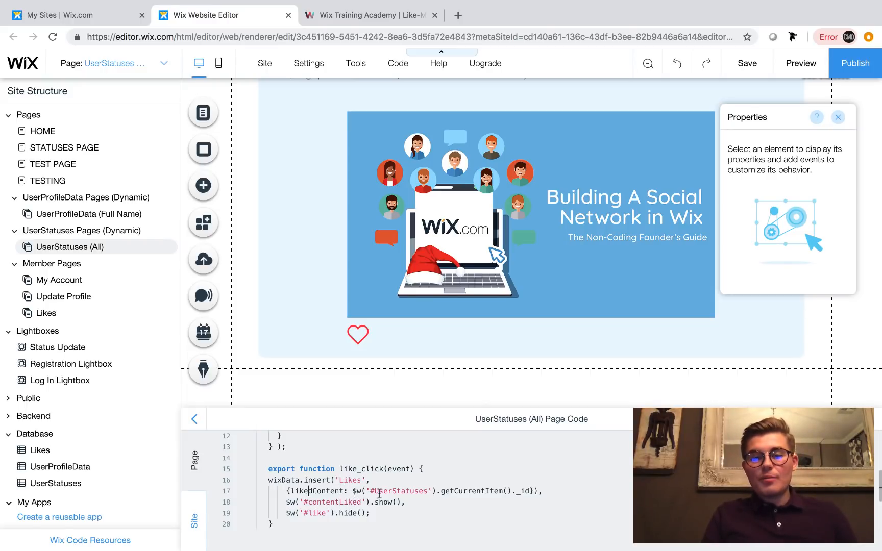
Step: Move the Properties panel clear of the UserStatuses dataset and review the dataset's settings against the #UserStatuses reference
scroll(496, 366, "up", 2)
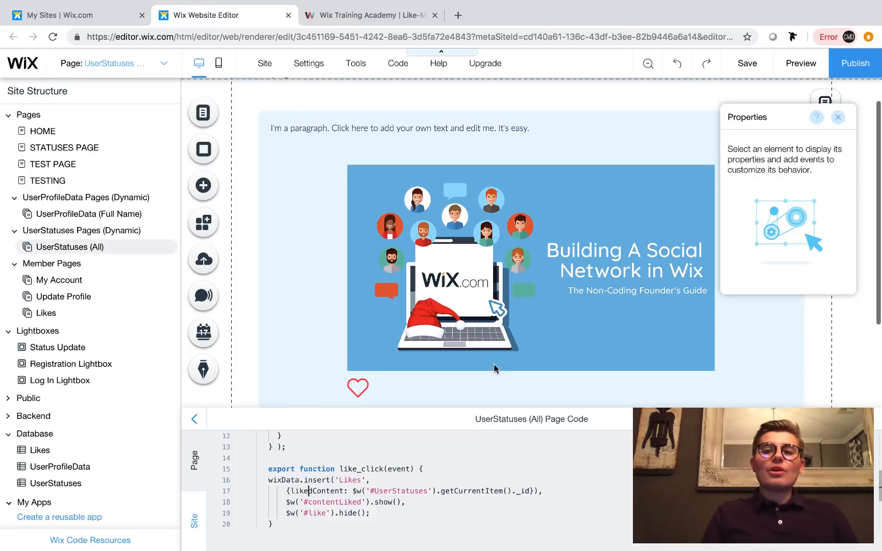
left_click_drag(774, 111, 762, 176)
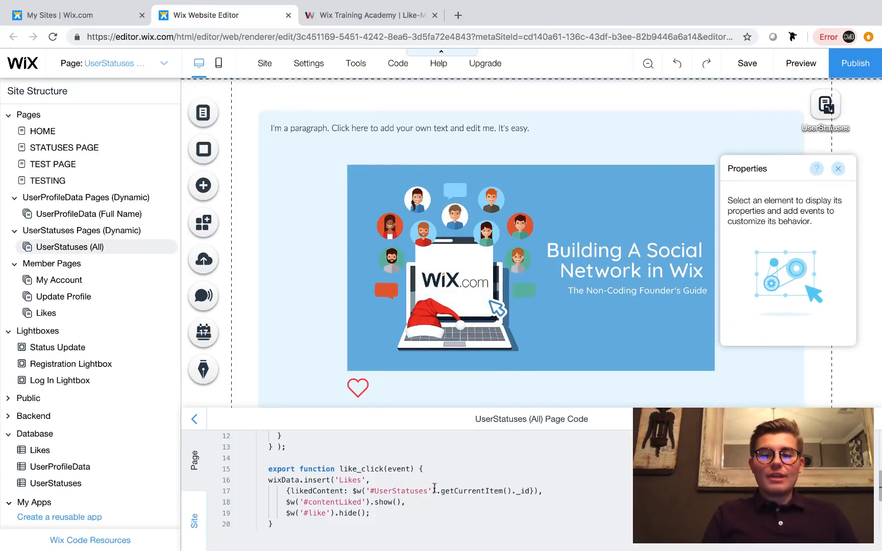
left_click_drag(429, 491, 375, 492)
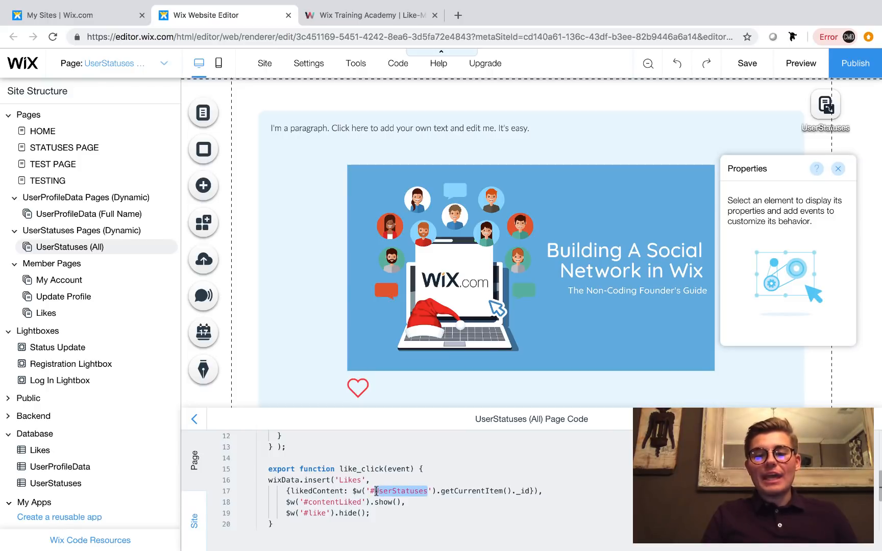
double_click(825, 106)
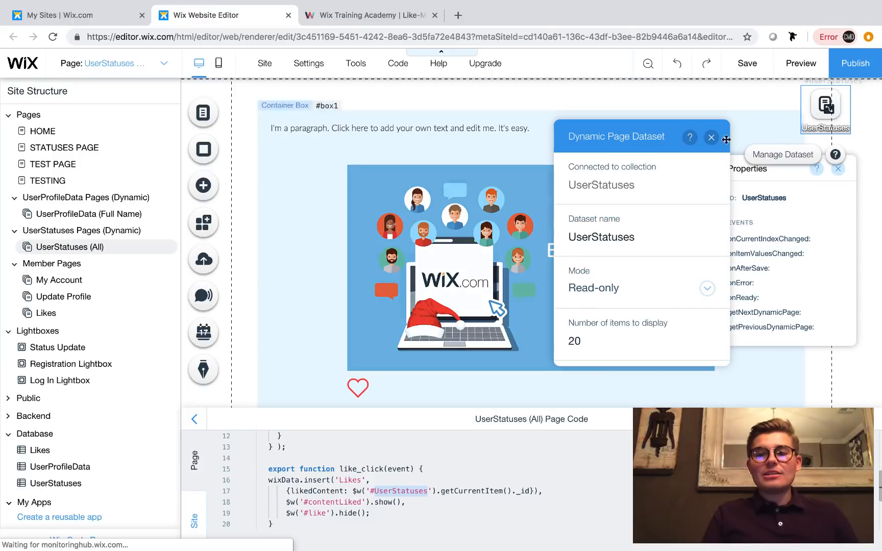
left_click(711, 138)
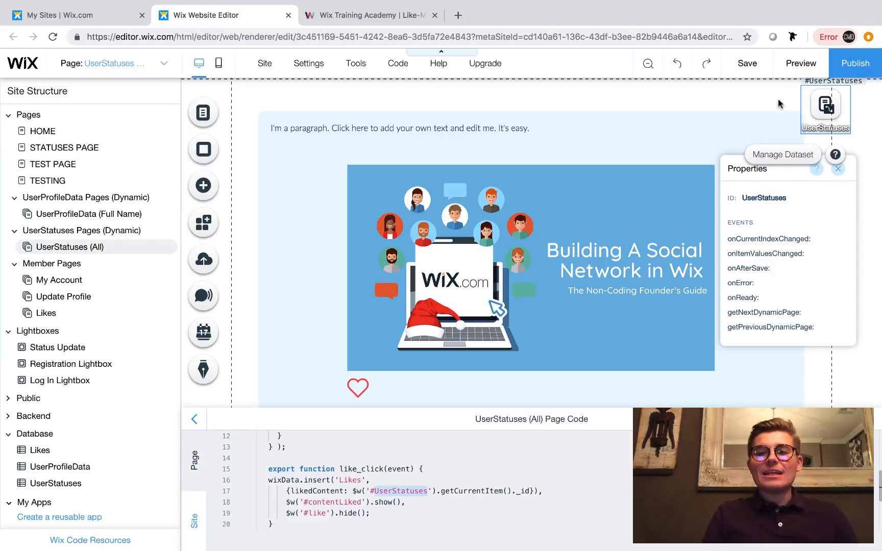
left_click(633, 150)
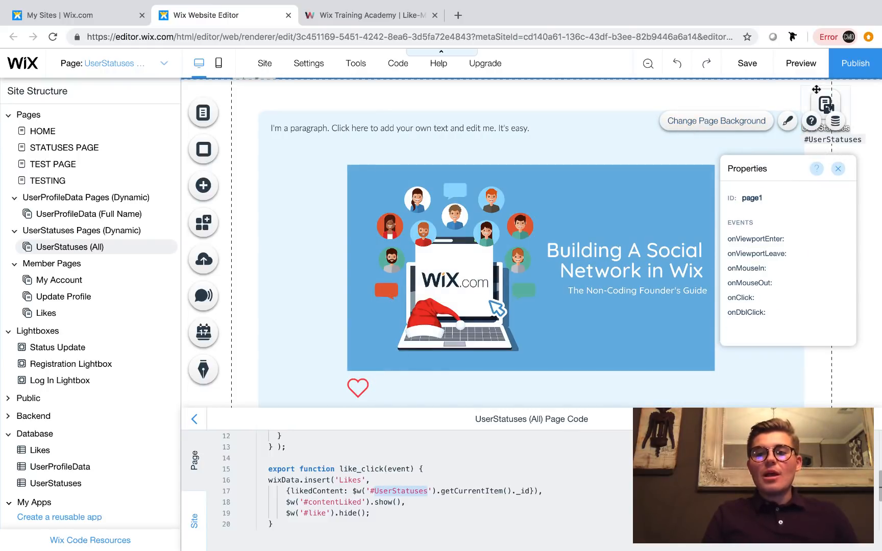
Step: Check the dataset's ID and name against #UserStatuses in the getCurrentItem line of like_click
left_click(828, 102)
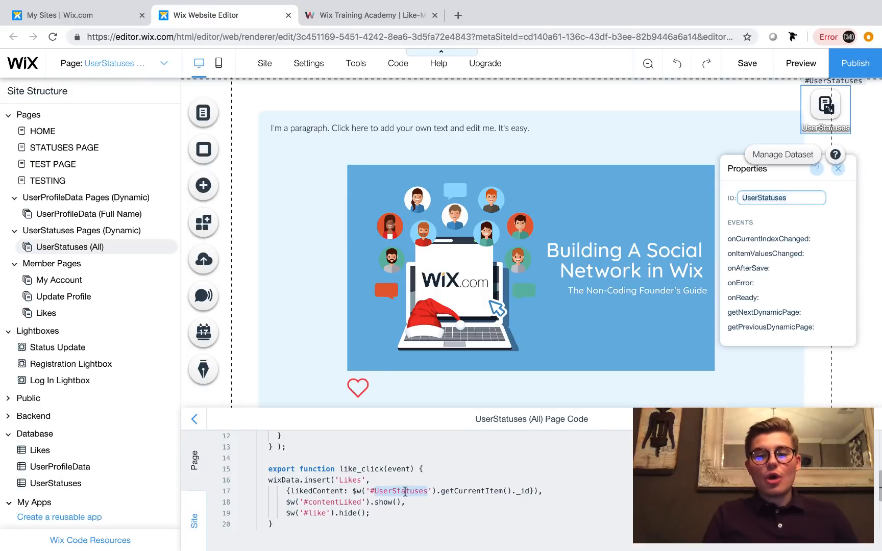
double_click(822, 109)
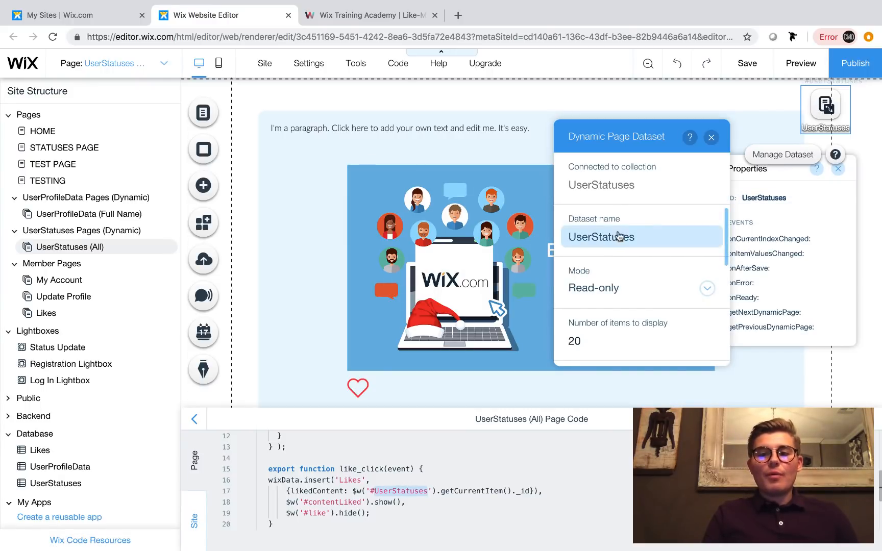
left_click(710, 138)
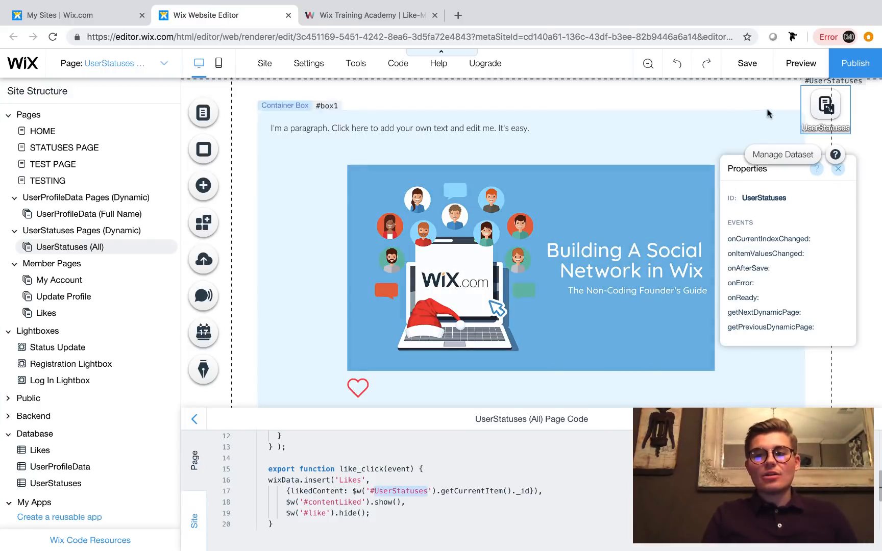
left_click(850, 106)
left_click(828, 105)
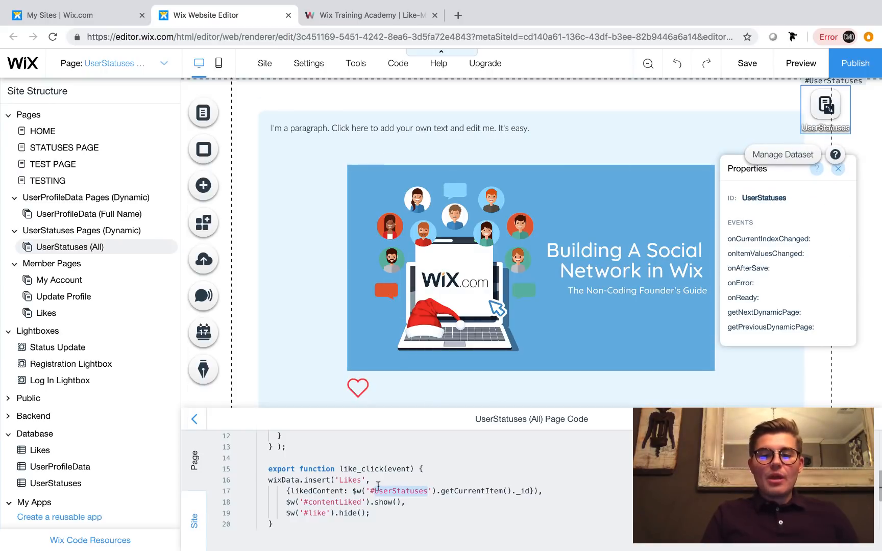
left_click(398, 491)
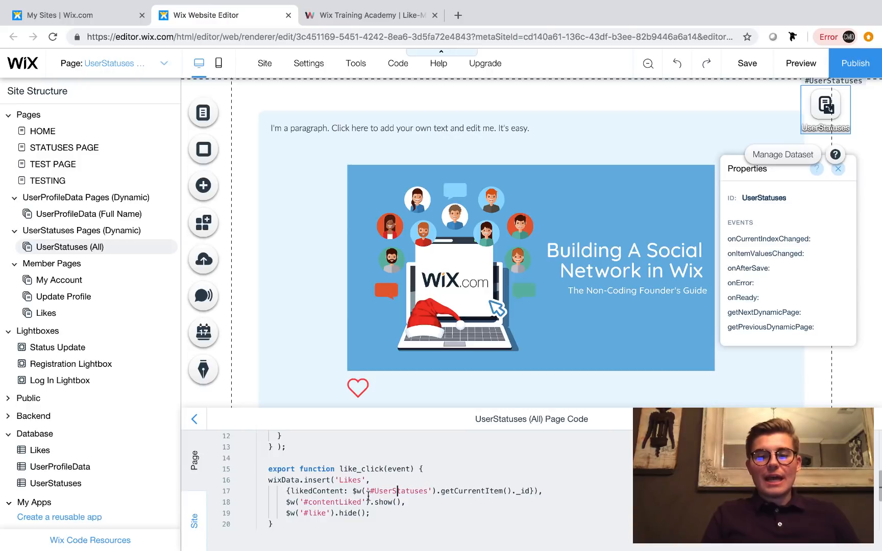
Step: Review the #contentLiked show and #like hide lines of like_click against the heart's ID on the page
scroll(439, 483, "down", 2)
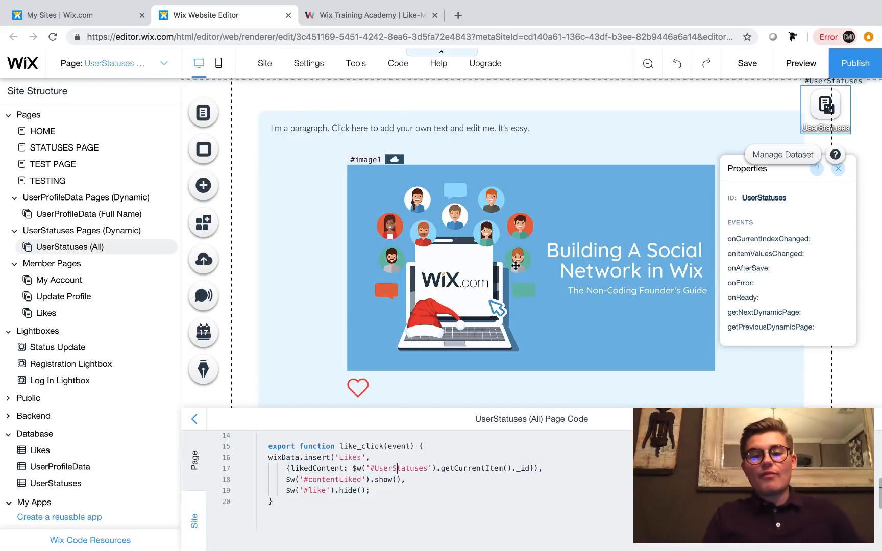
scroll(291, 267, "down", 1)
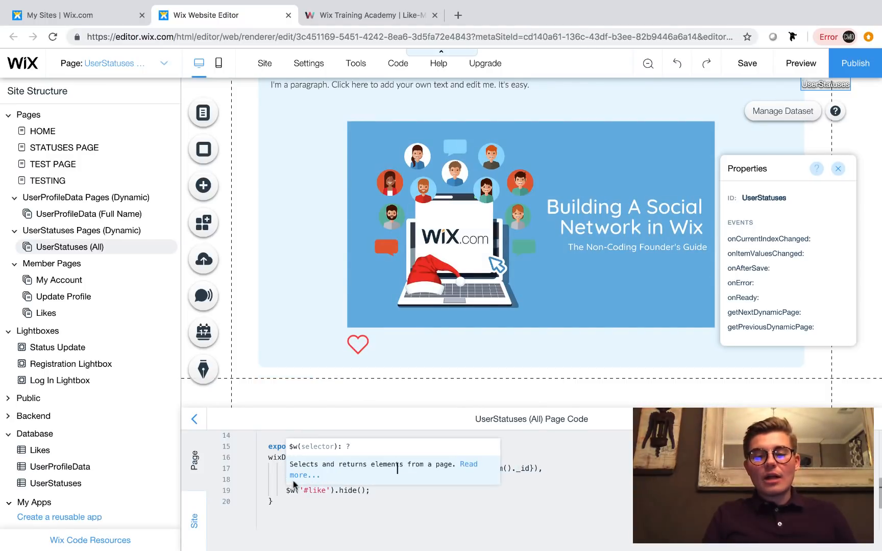
left_click(356, 343)
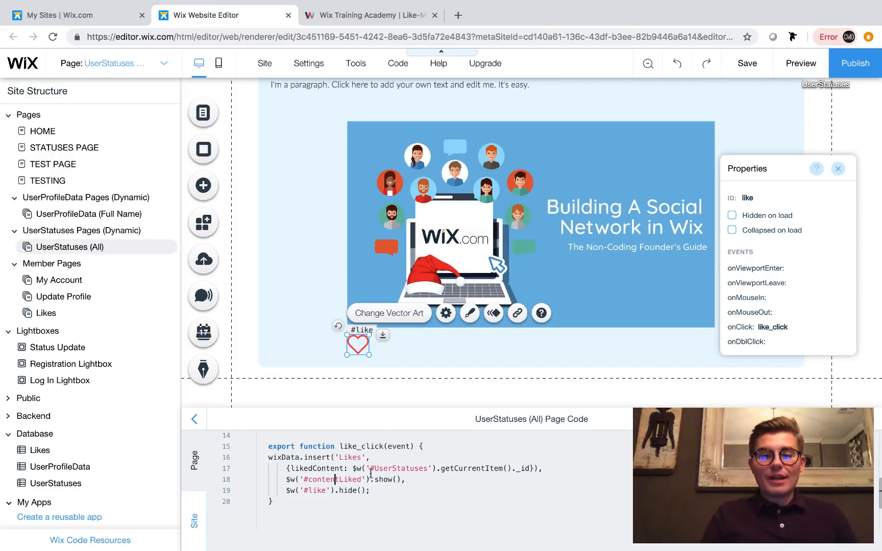
left_click_drag(362, 481, 305, 480)
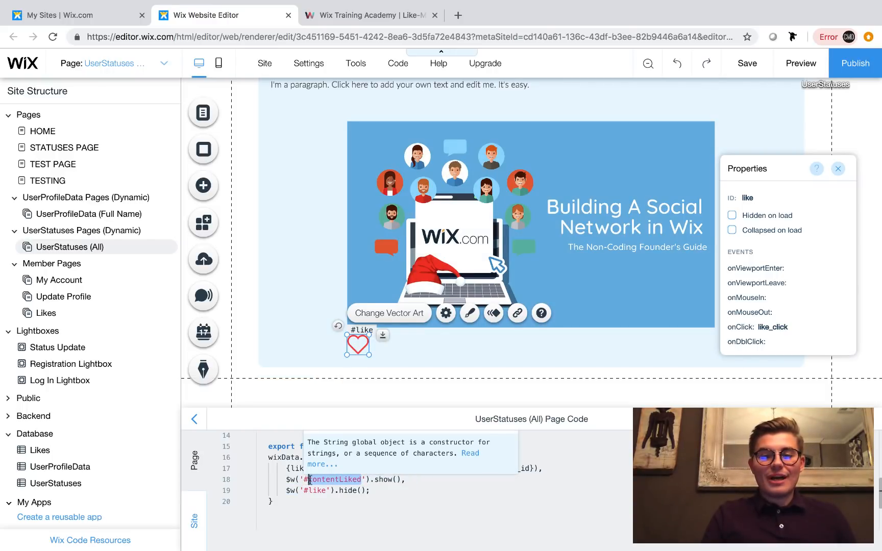
left_click(347, 371)
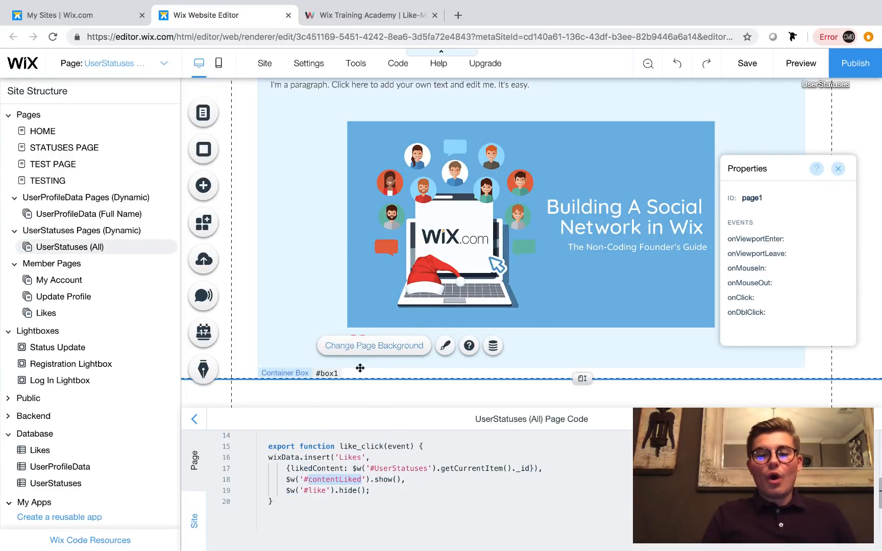
left_click(324, 490)
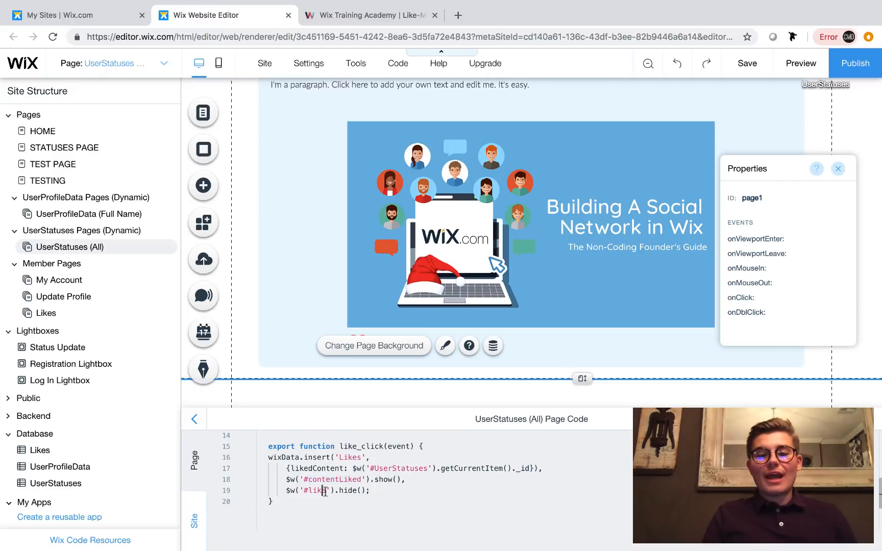
left_click(303, 357)
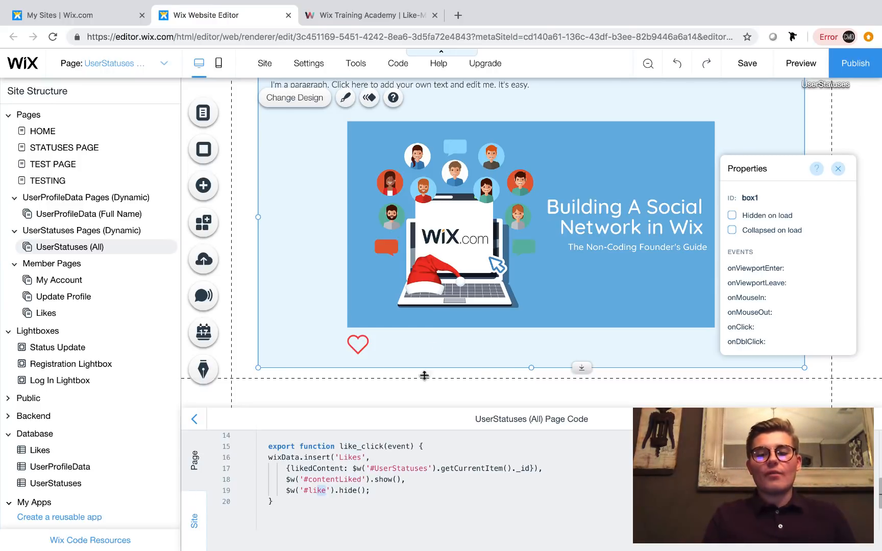
Step: Review the UserStatuses (All) page code from the end of like_click up to the imports, then collapse the code panel
left_click(334, 501)
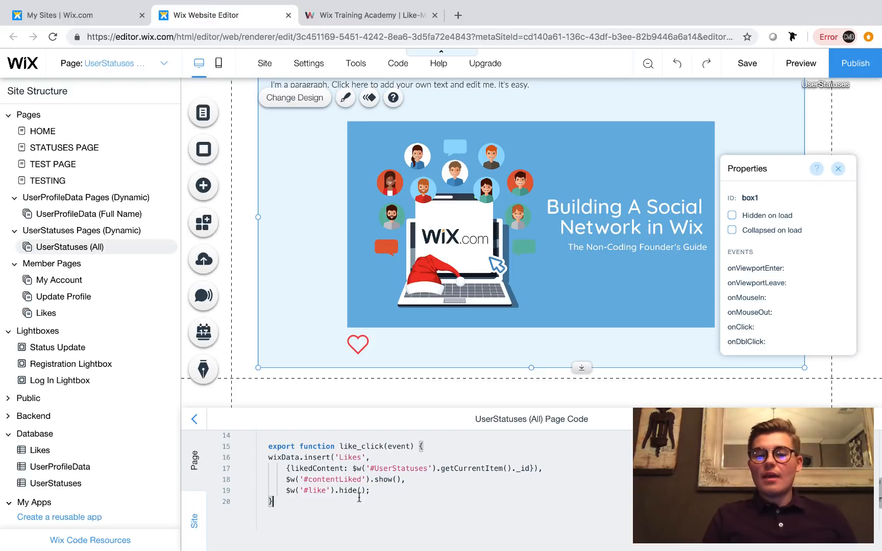
scroll(280, 484, "up", 2)
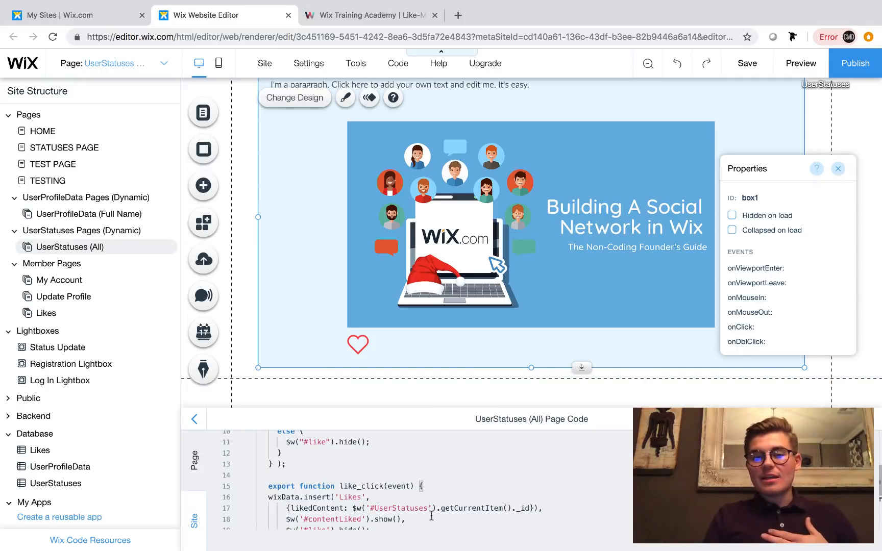
scroll(431, 510, "up", 5)
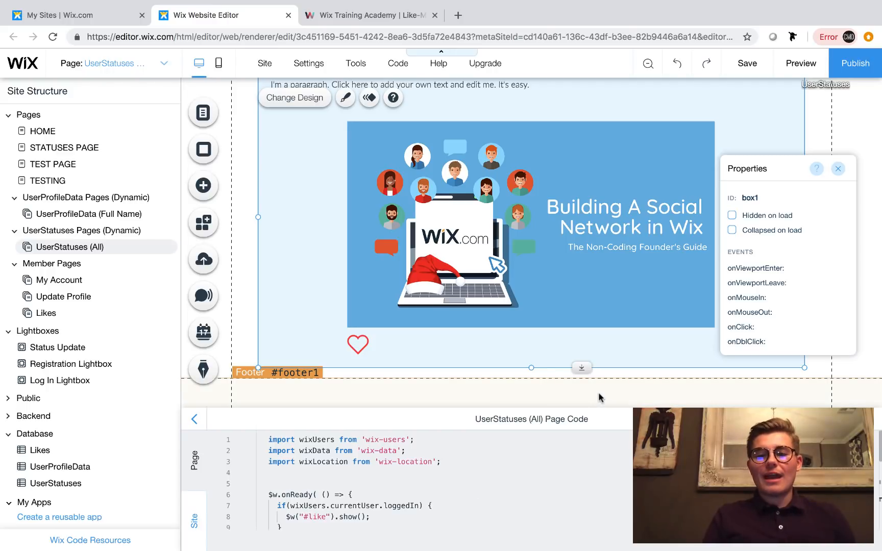
left_click(852, 419)
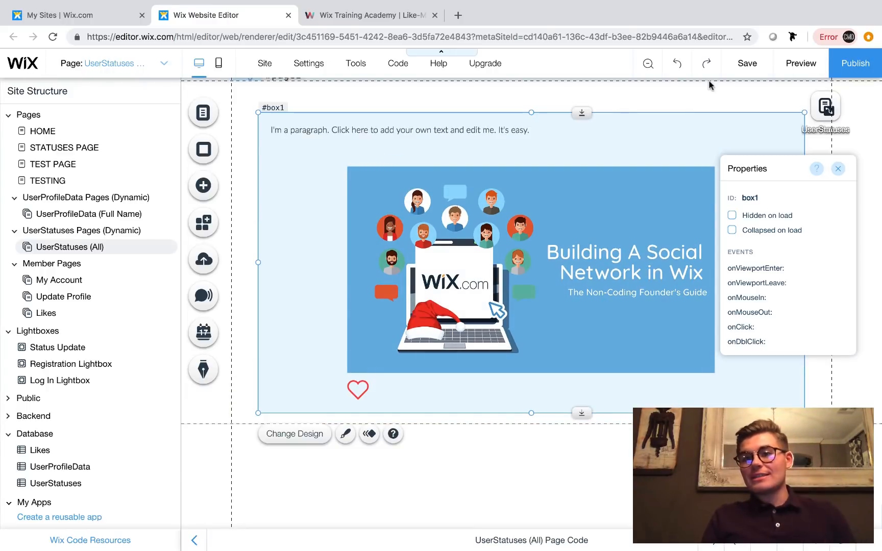
Step: Publish the site and open its live version
mouse_move(851, 64)
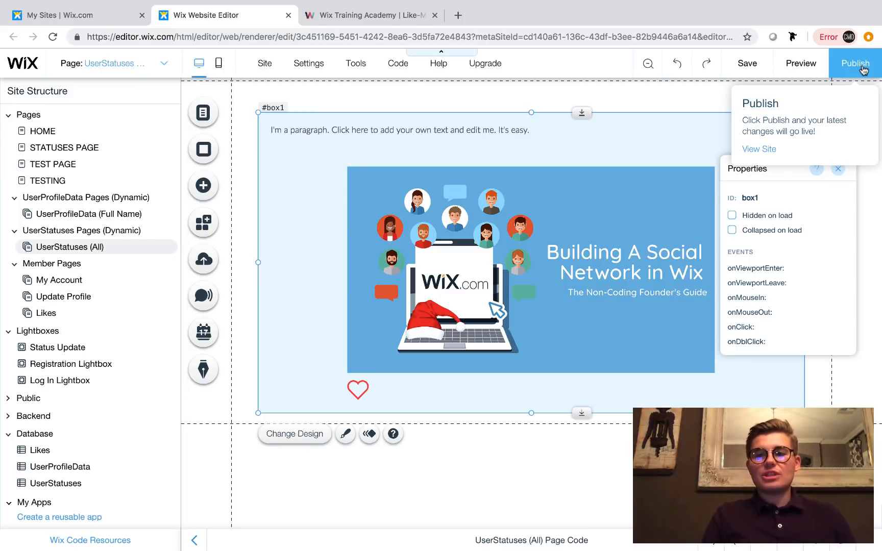
left_click(862, 68)
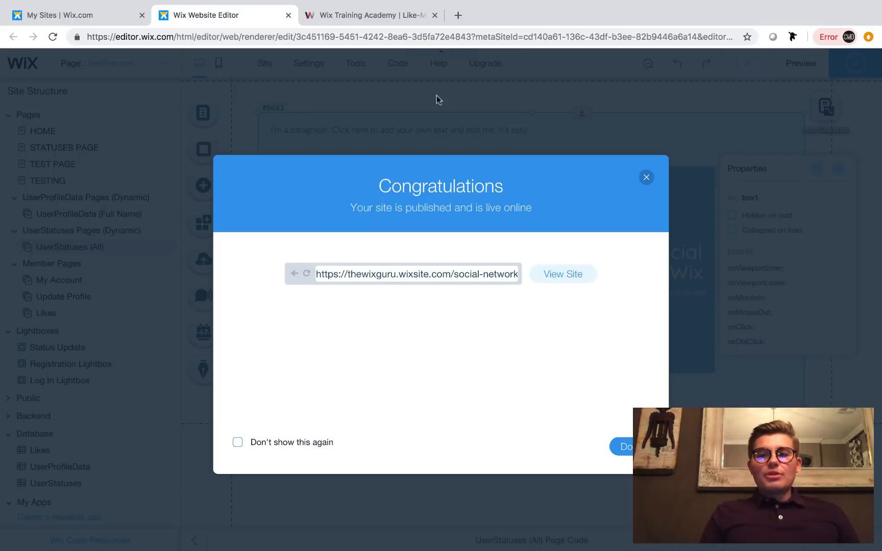
left_click(550, 275)
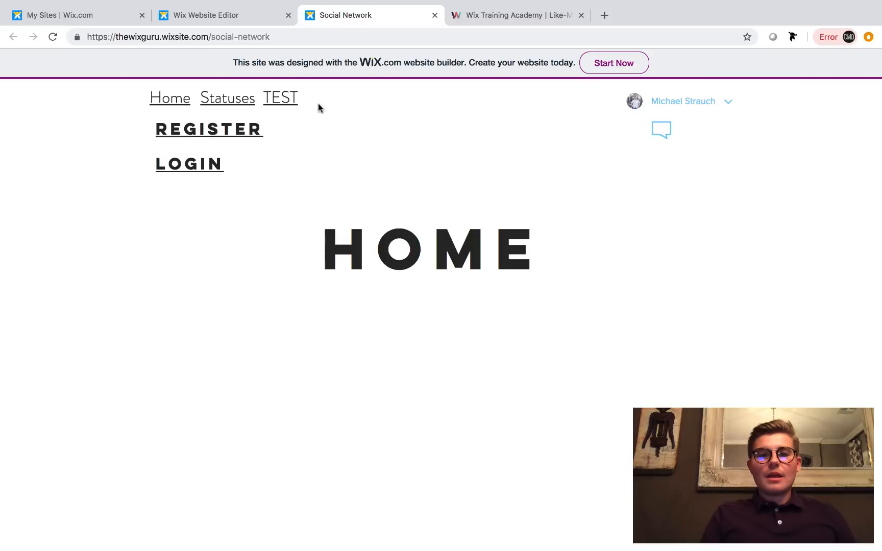
Step: On the live site, open the full view of the Christmas status from the Statuses page and like it
left_click(280, 101)
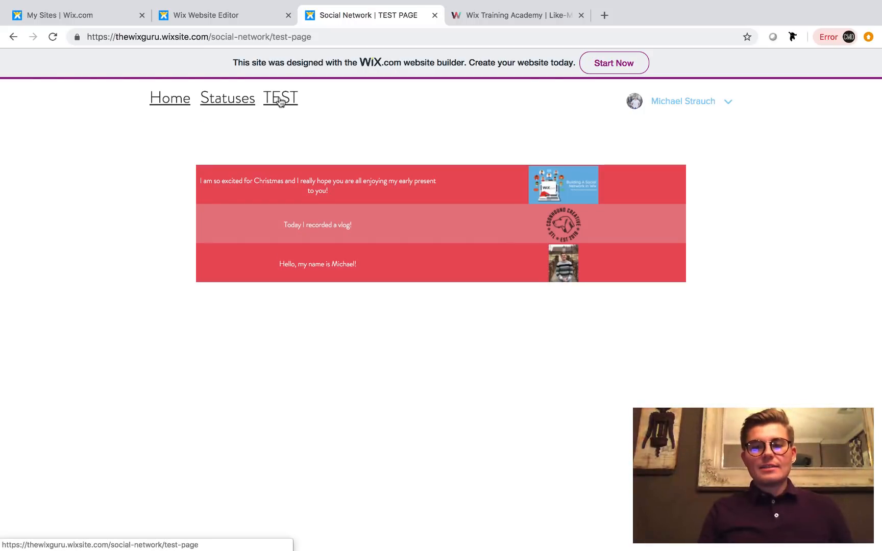
left_click(231, 100)
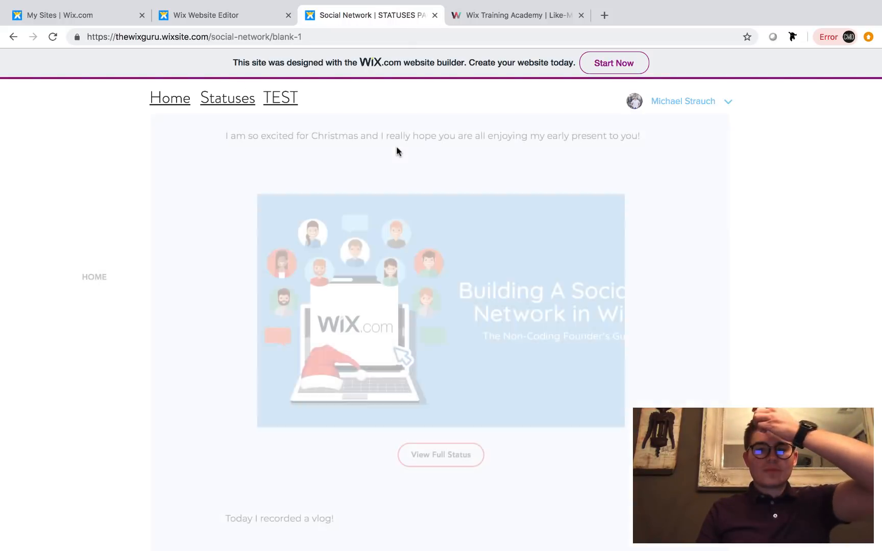
left_click(439, 462)
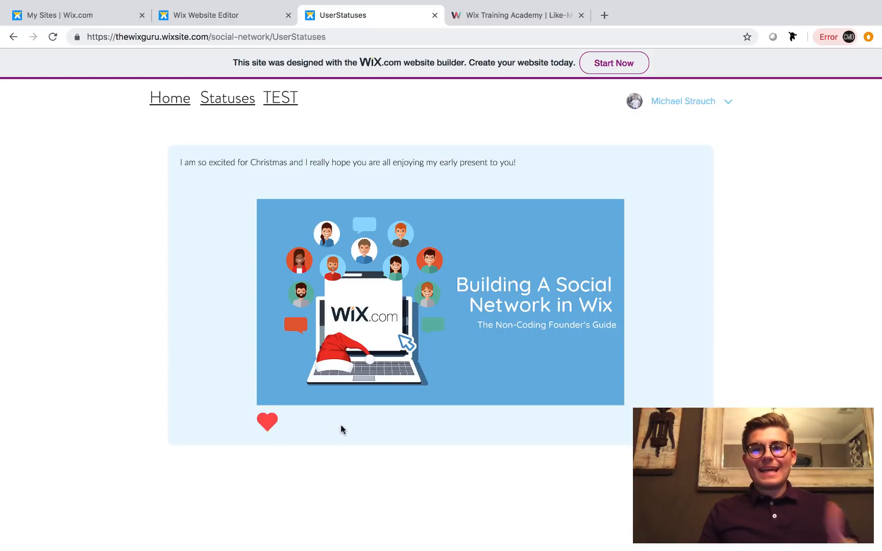
Step: Open the Likes page in the member account area and look through the liked statuses listed under My Likes
left_click(726, 106)
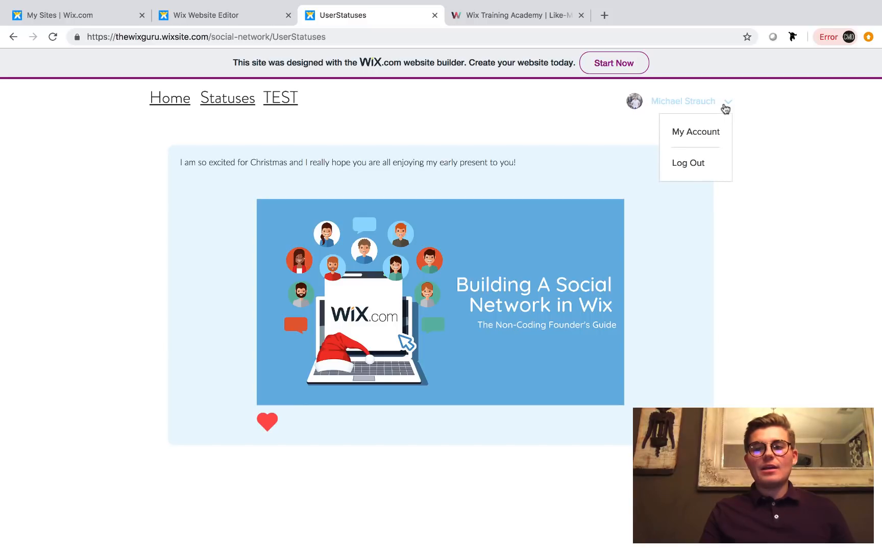
left_click(705, 133)
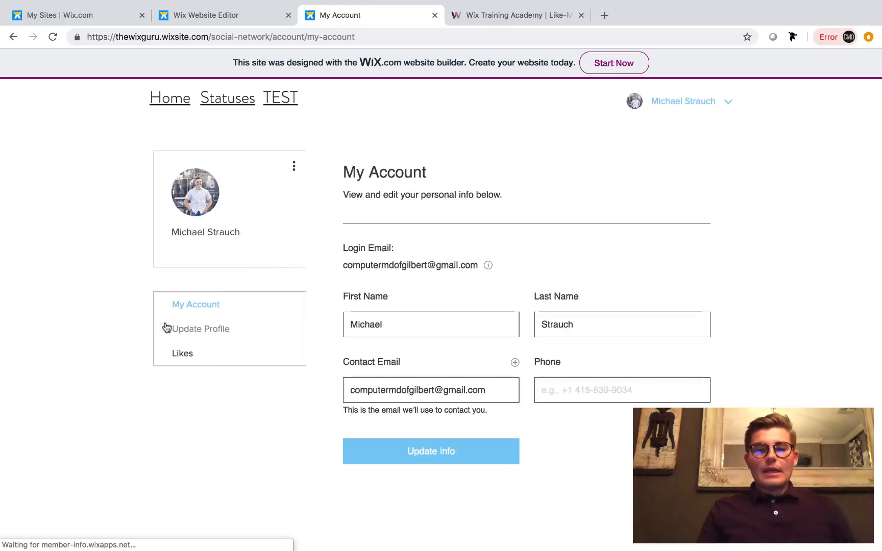
left_click(184, 357)
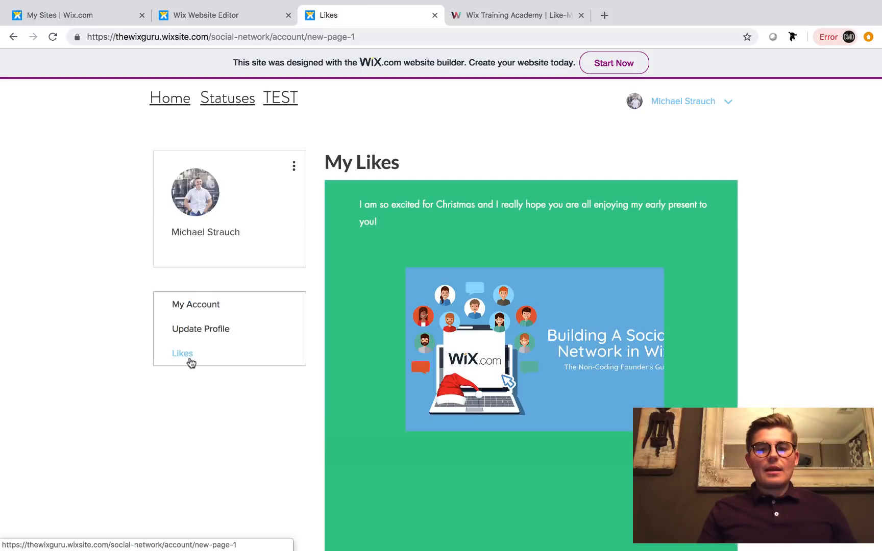
scroll(704, 235, "down", 3)
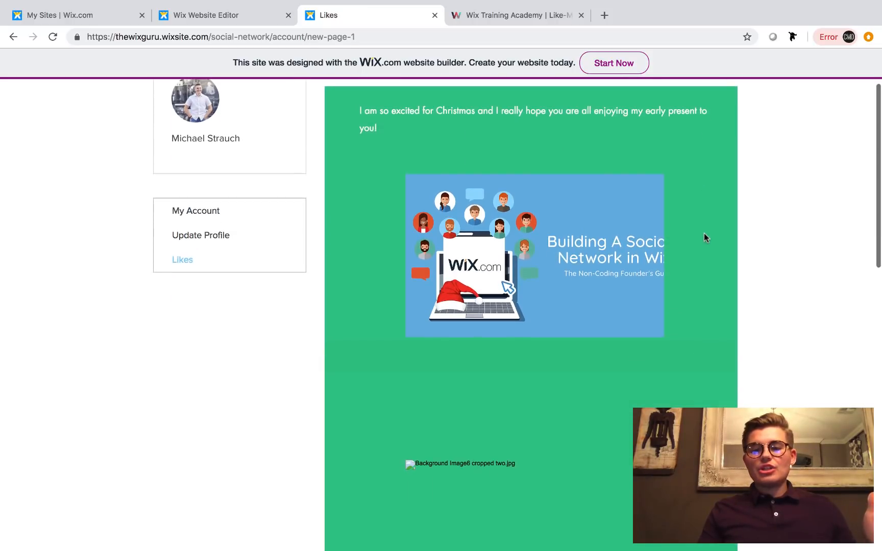
scroll(704, 234, "up", 3)
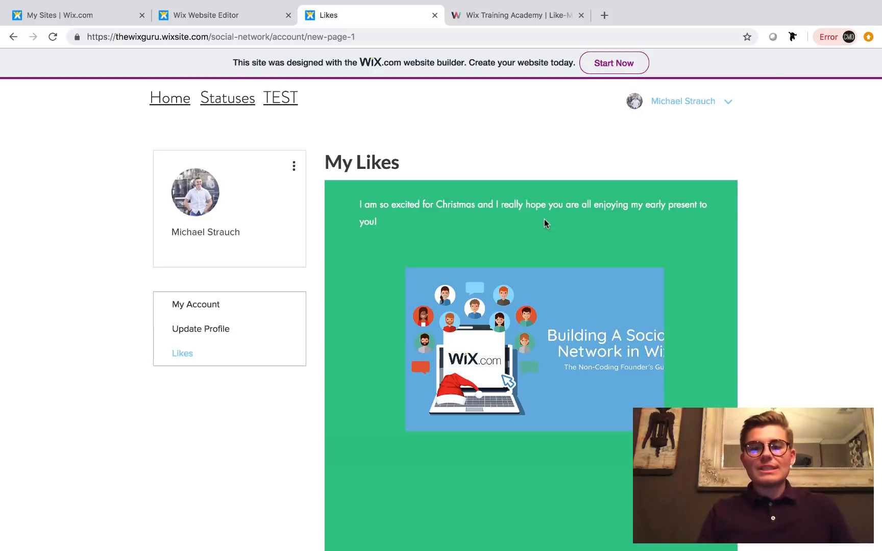
scroll(565, 289, "down", 10)
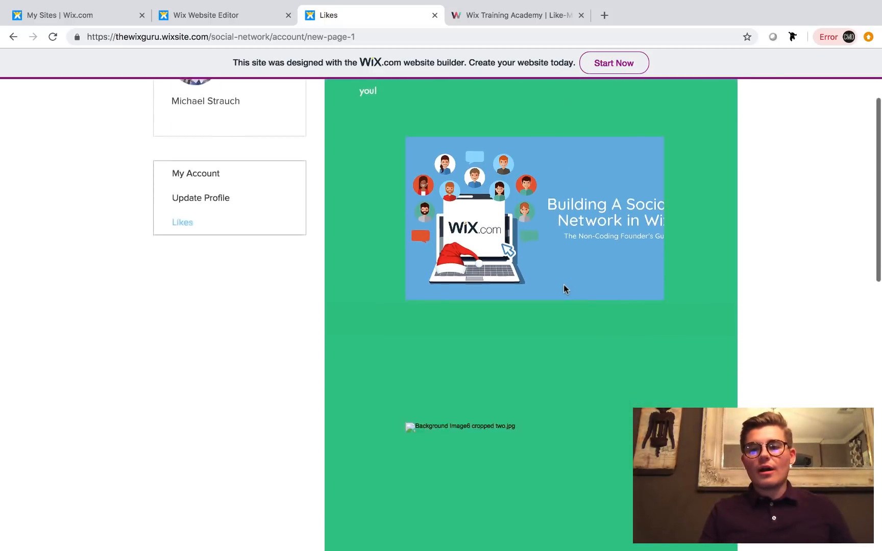
scroll(564, 286, "up", 10)
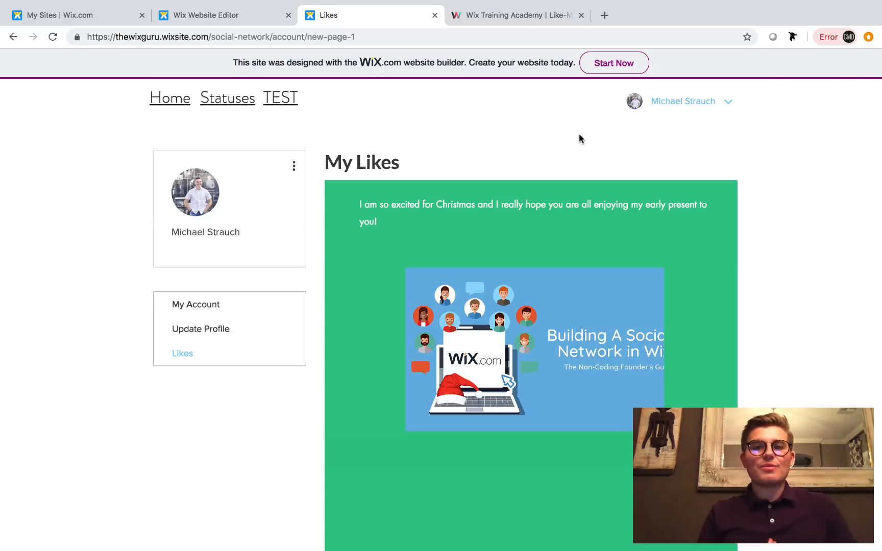
Step: Return to the Wix editor by way of the Wix Training Academy site, dismiss the publish confirmation, and exit full-screen view
left_click(514, 20)
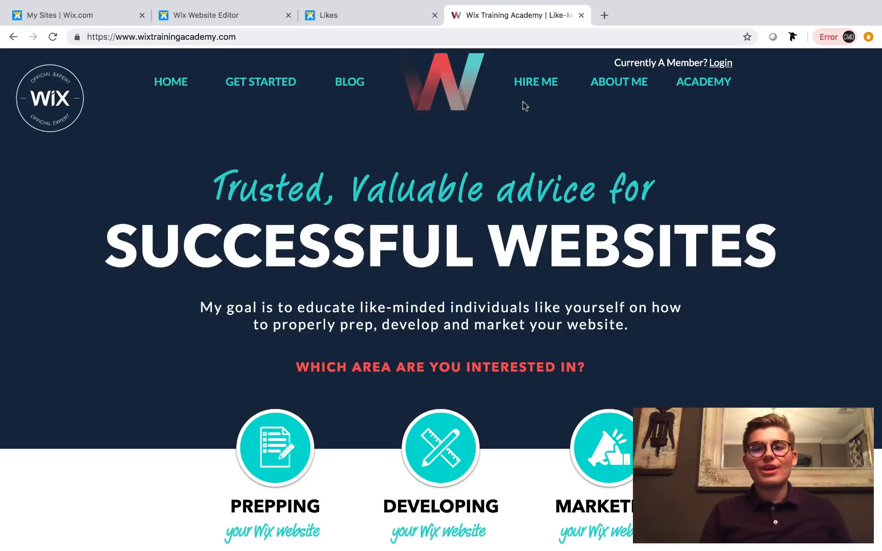
left_click(230, 18)
left_click(638, 447)
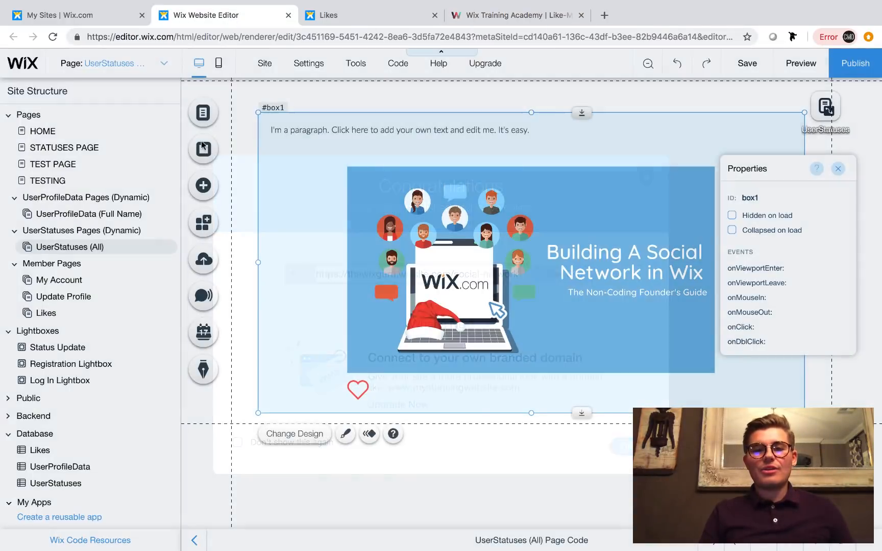
mouse_move(35, 4)
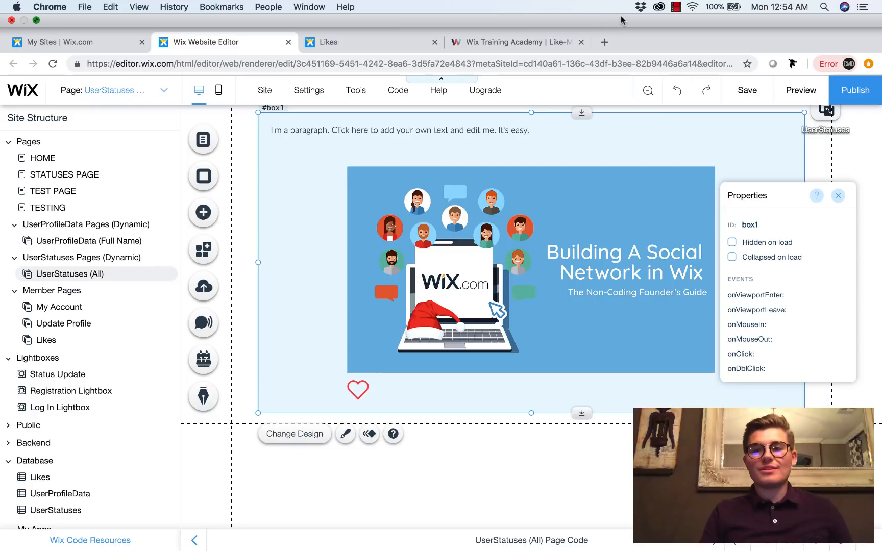
key("ctrl+super+f")
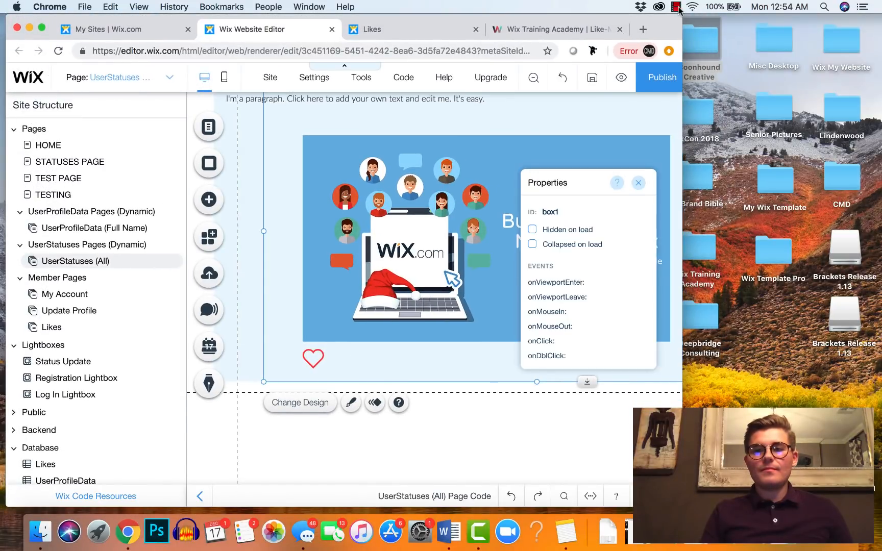